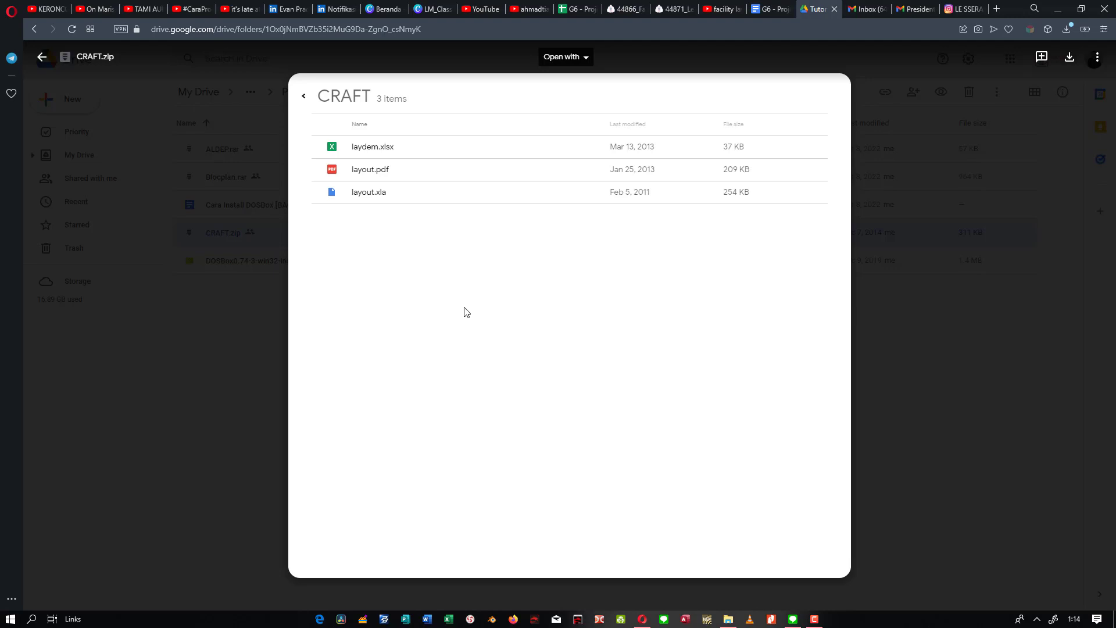
Open the CRAFT.zip archive in the Drive folder to view the files it contains
{"action": "left_click", "coordinate": [938, 334]}
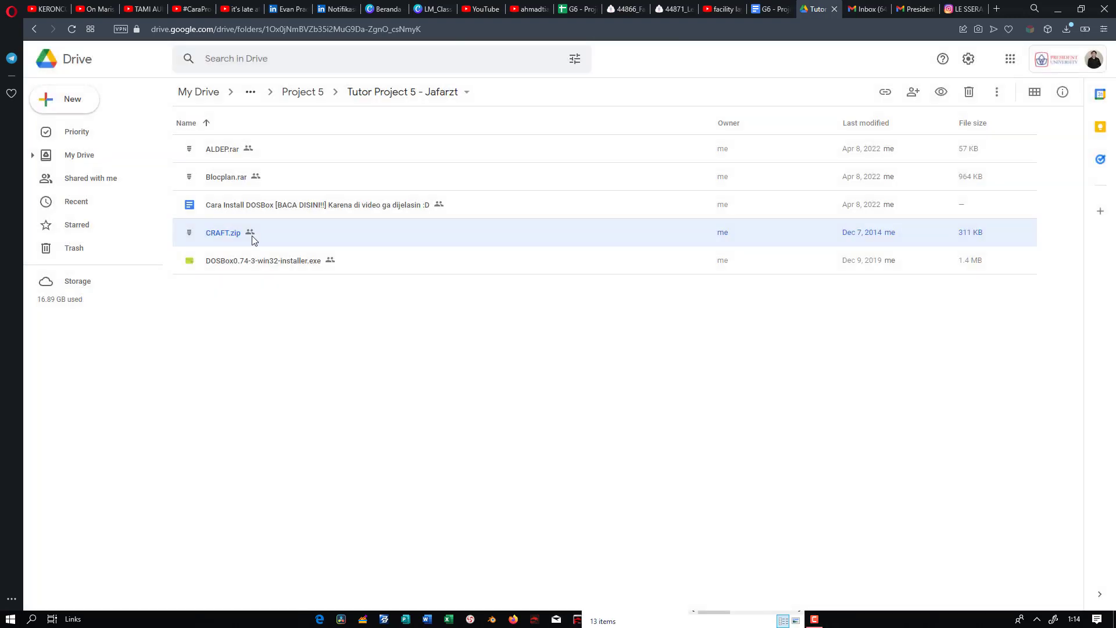
{"action": "double_click", "coordinate": [285, 240]}
{"action": "left_click", "coordinate": [353, 149]}
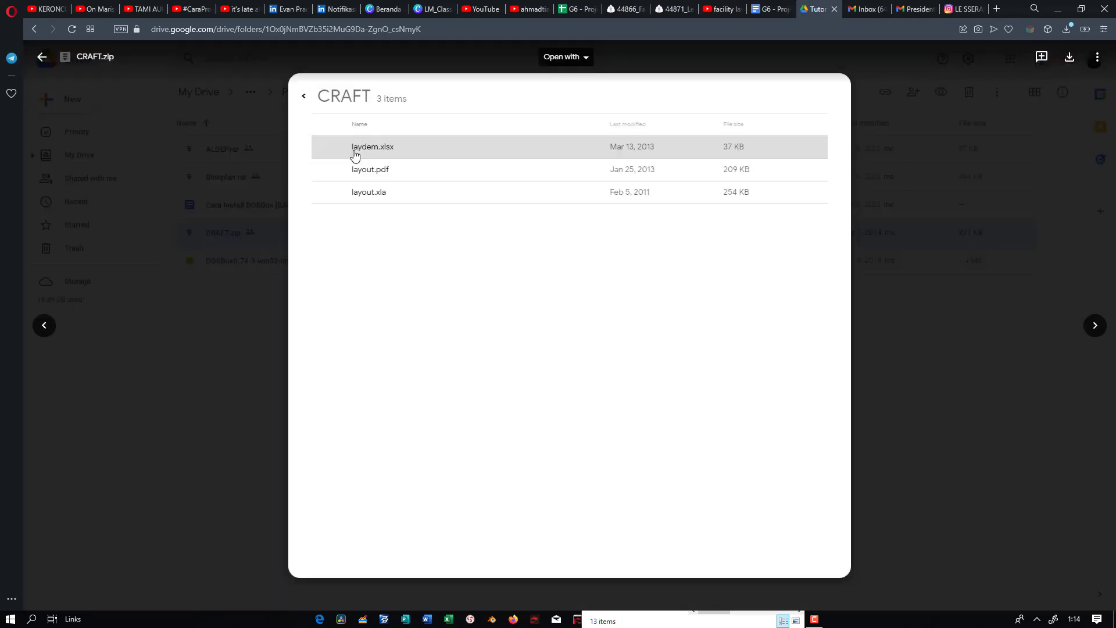
{"action": "left_click", "coordinate": [406, 172]}
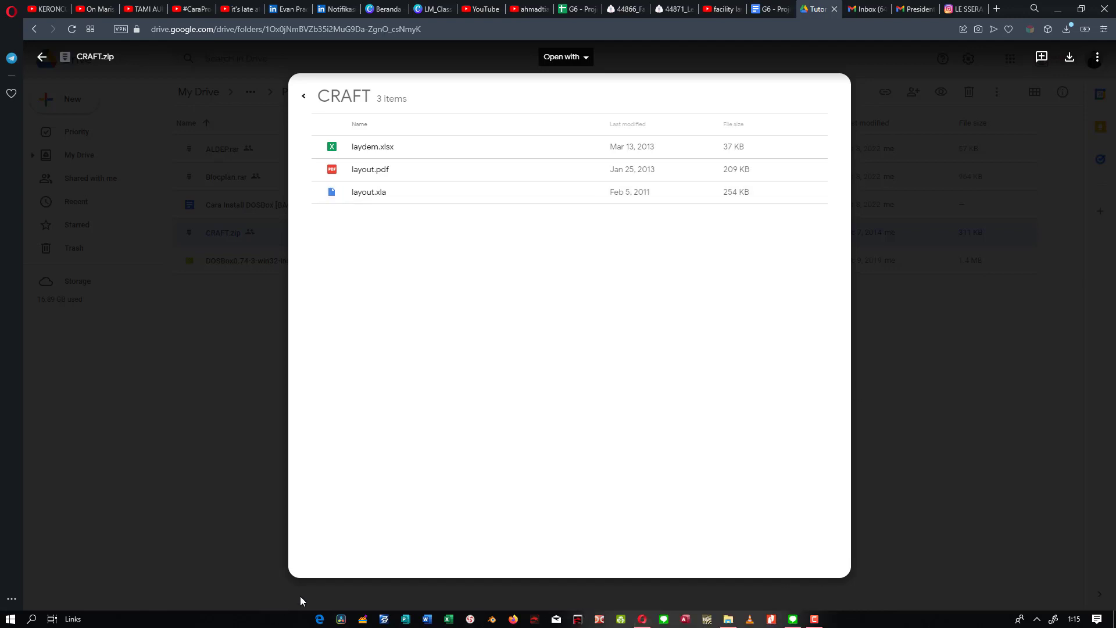
Switch to Excel, create a blank workbook and show the OM_IE add-in commands
{"action": "left_click", "coordinate": [448, 618]}
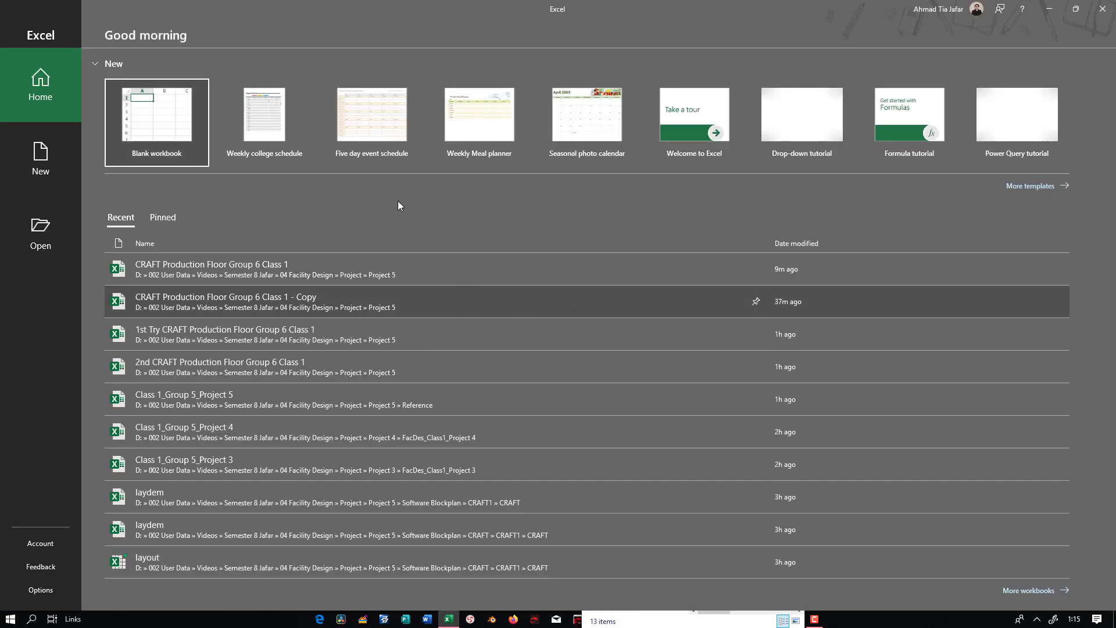
{"action": "left_click", "coordinate": [156, 146]}
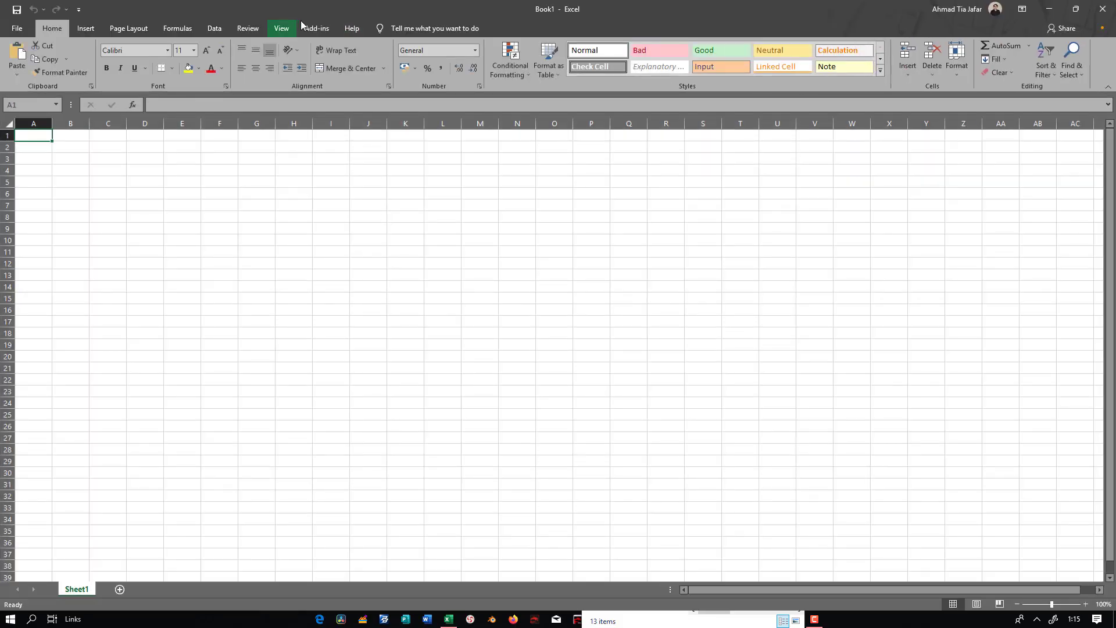
{"action": "left_click", "coordinate": [318, 30]}
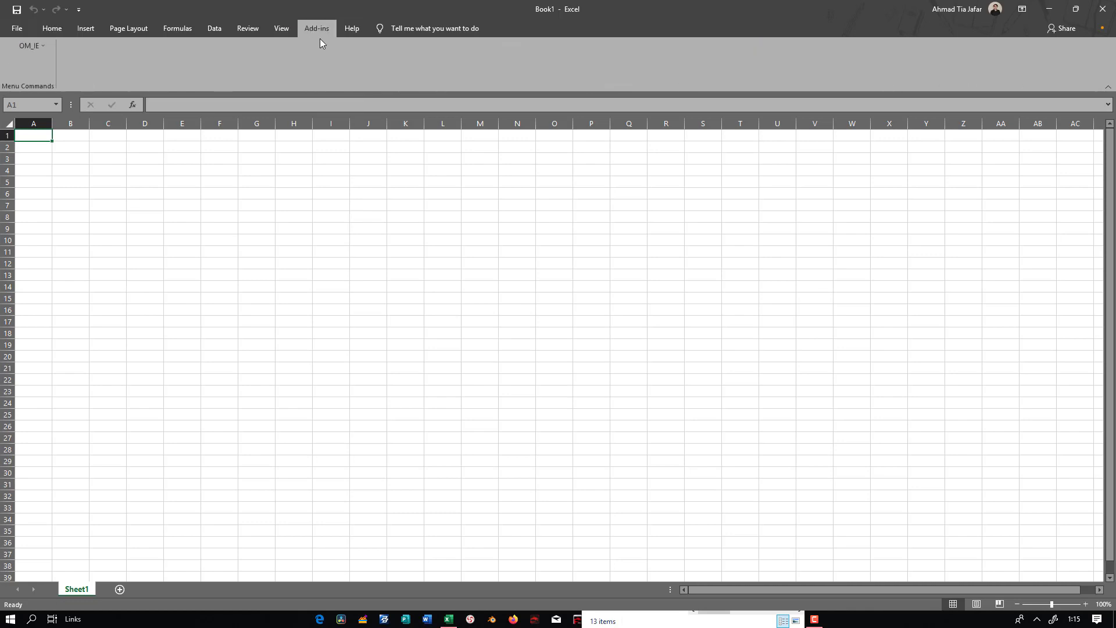
Check the Facility Layout entry among the available Excel add-ins and the folder from which add-in files are loaded
{"action": "left_click", "coordinate": [61, 29]}
{"action": "left_click", "coordinate": [17, 28]}
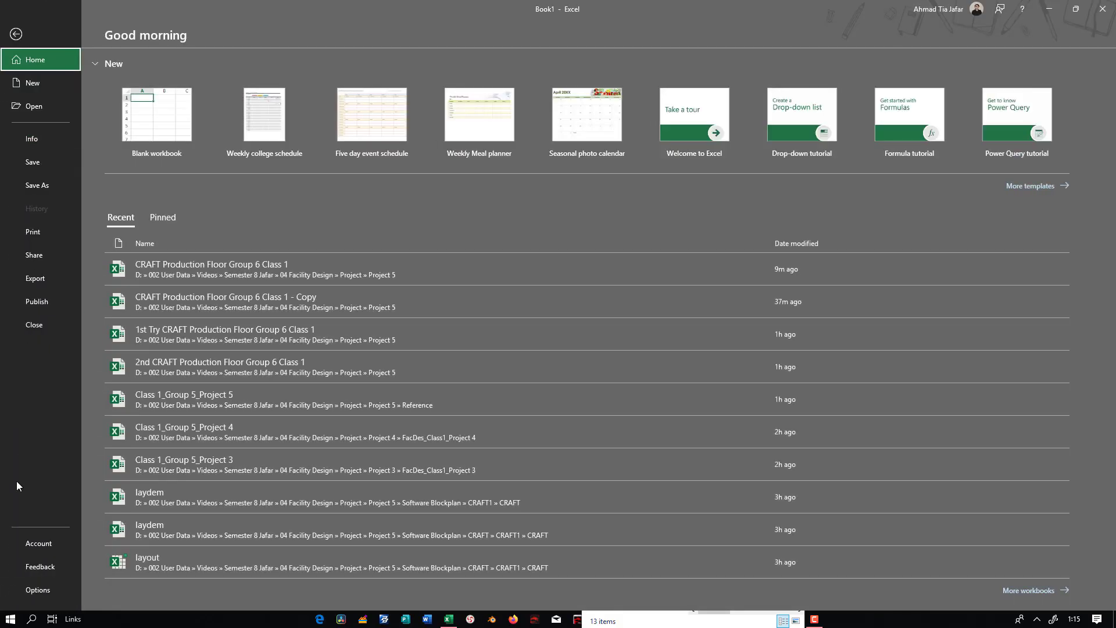
{"action": "left_click", "coordinate": [35, 589]}
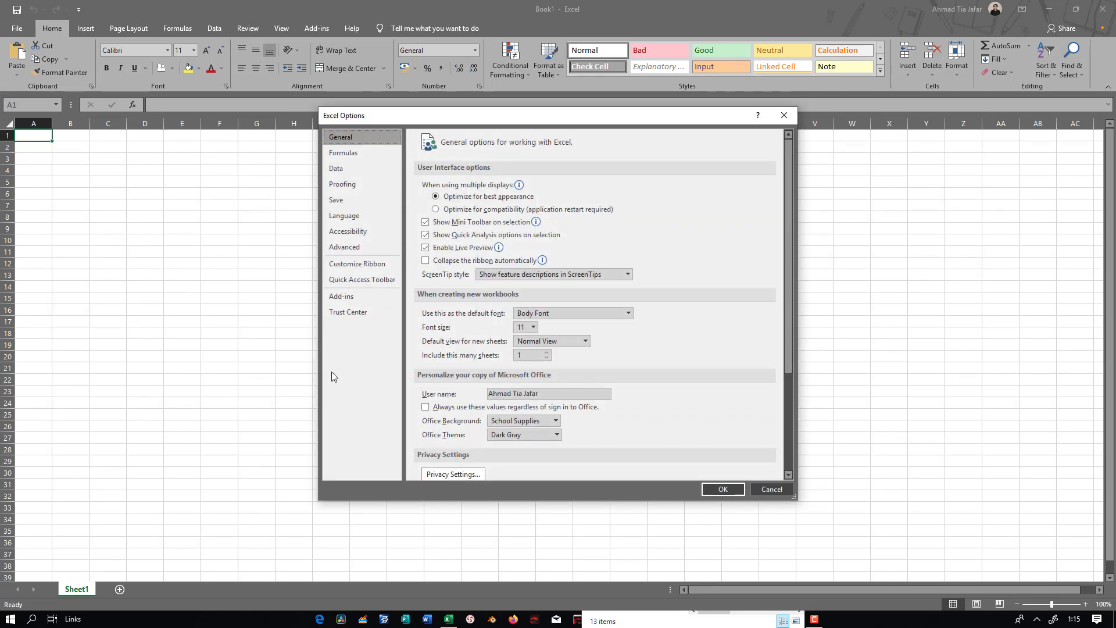
{"action": "left_click", "coordinate": [348, 296]}
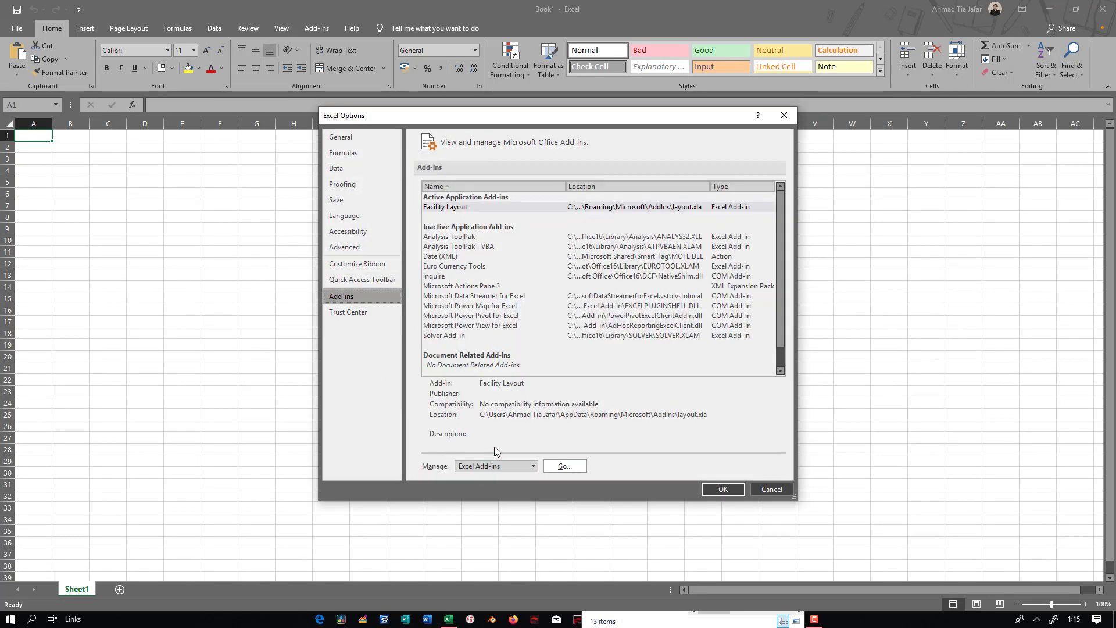
{"action": "left_click", "coordinate": [564, 466]}
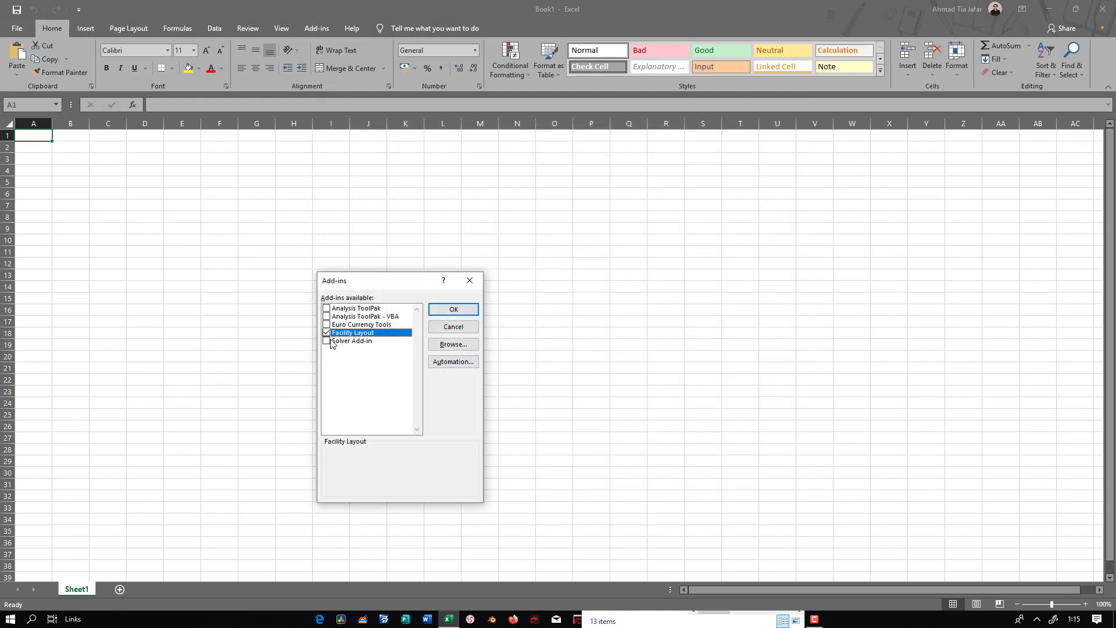
{"action": "left_click", "coordinate": [460, 348]}
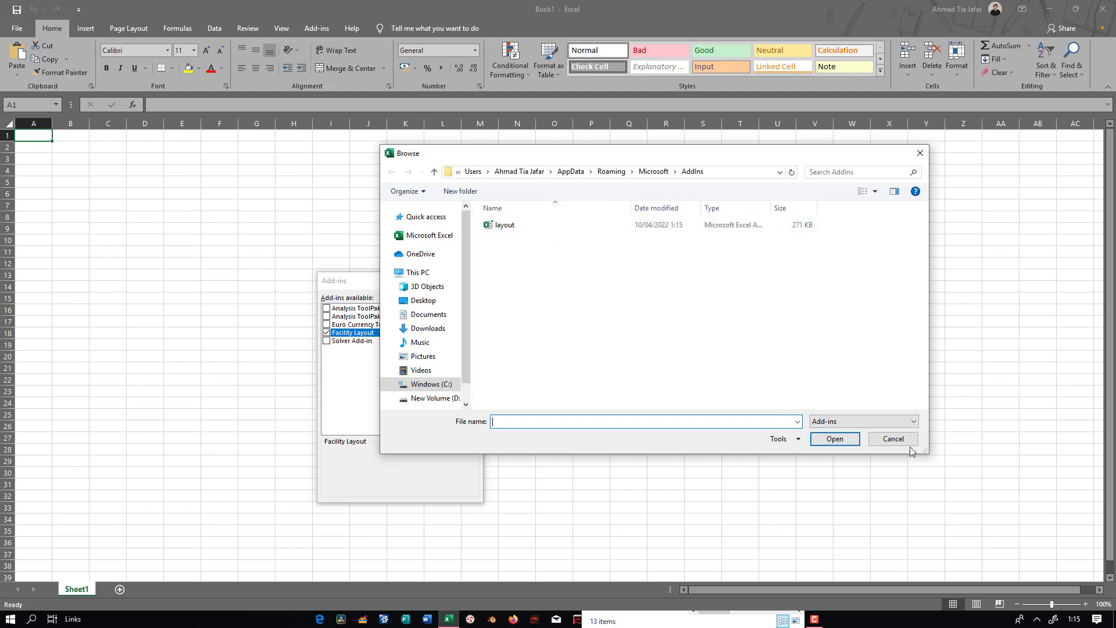
{"action": "left_click", "coordinate": [892, 439]}
{"action": "left_click", "coordinate": [473, 285]}
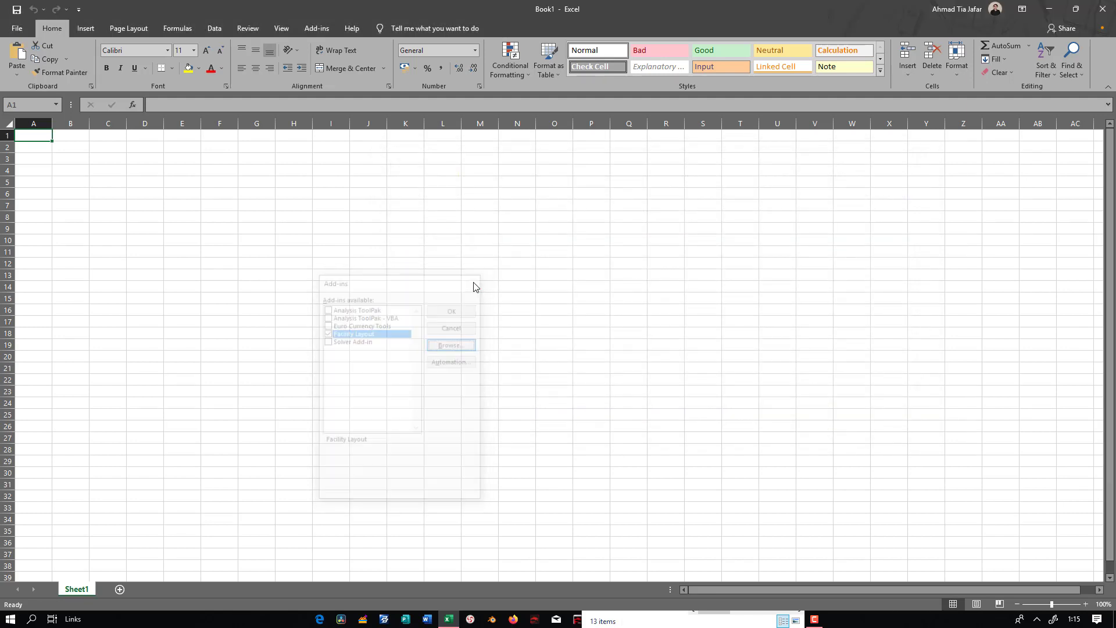
{"action": "left_click", "coordinate": [316, 27]}
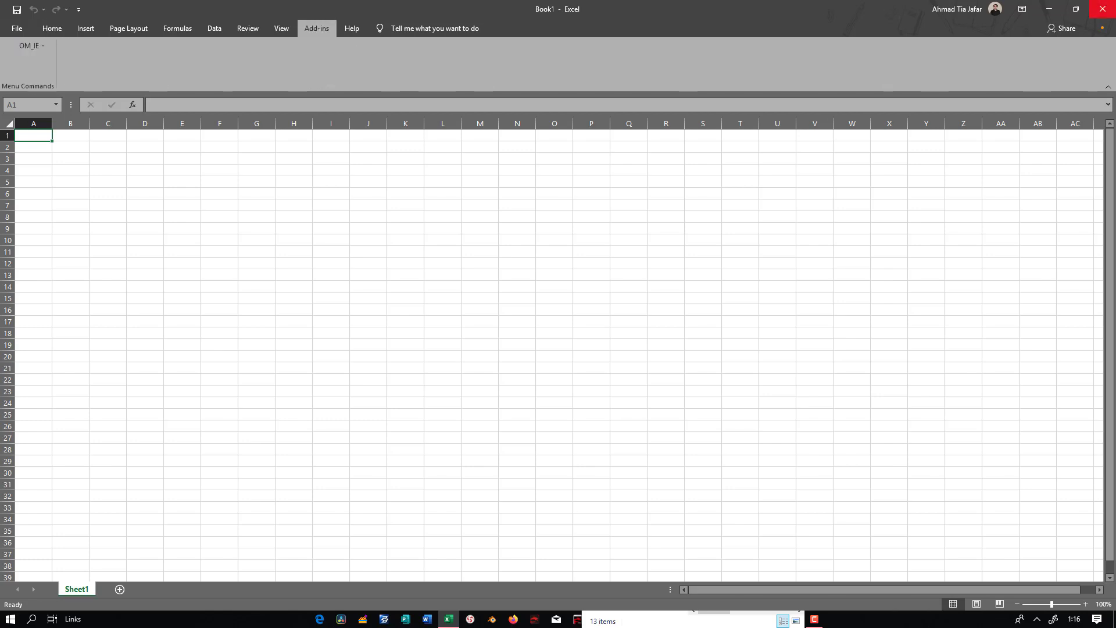
Relaunch Excel and create a new blank workbook
{"action": "key", "text": "alt+Tab"}
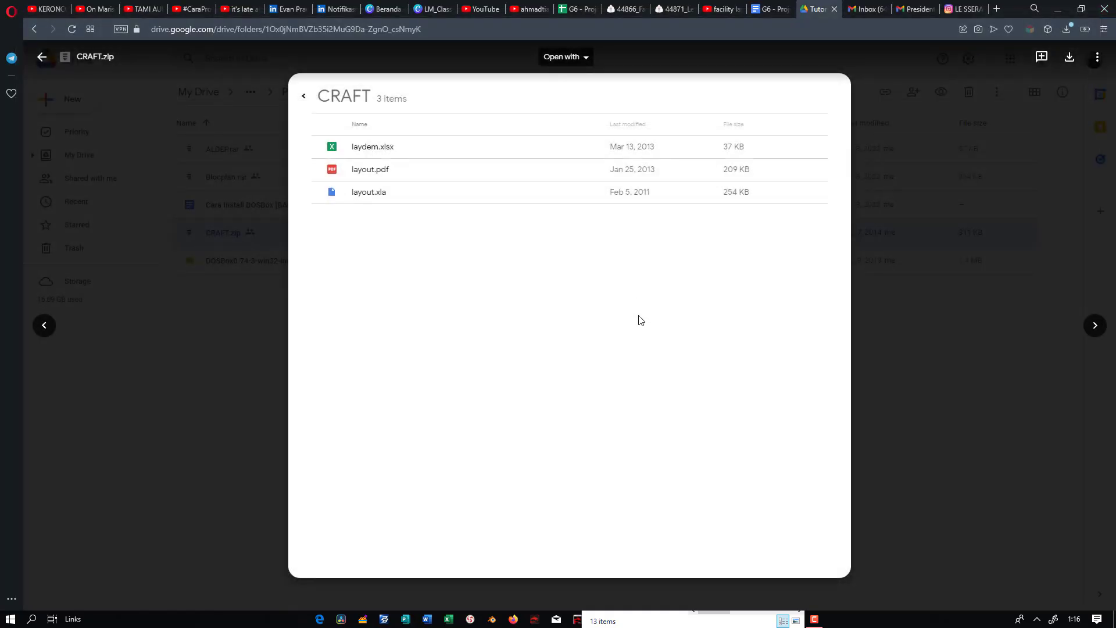
{"action": "key", "text": "super"}
{"action": "type", "text": "ex"}
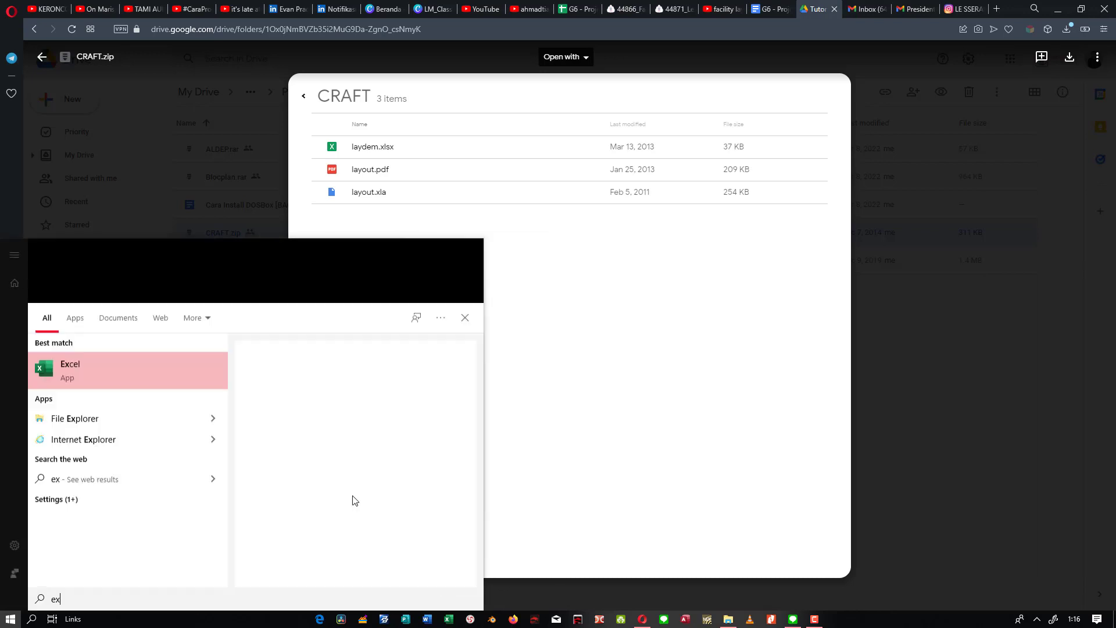
{"action": "left_click", "coordinate": [162, 321]}
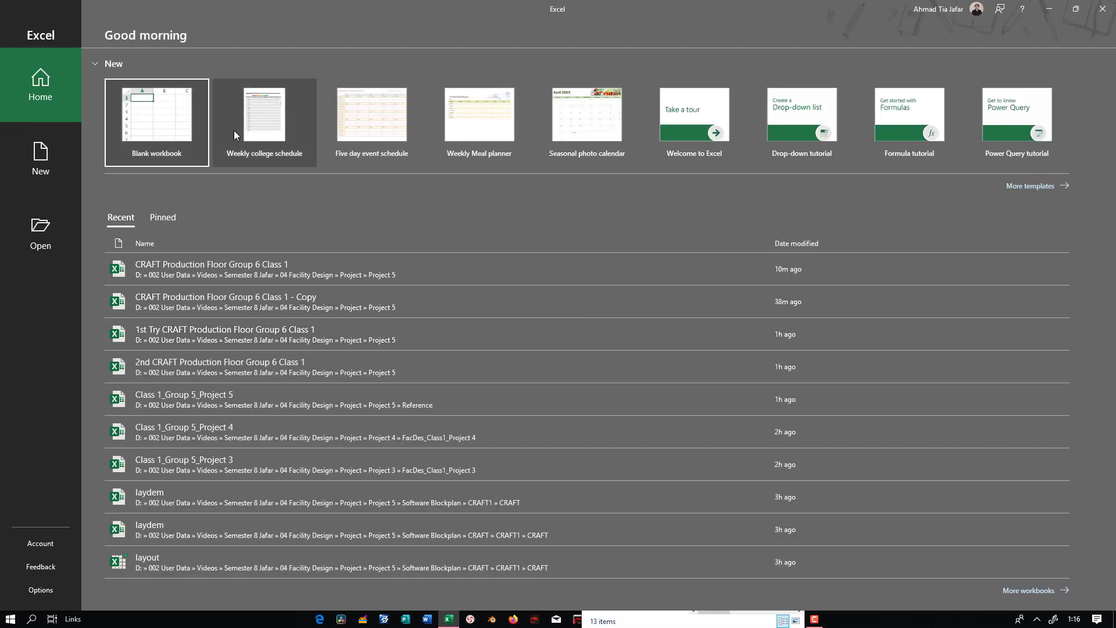
{"action": "left_click", "coordinate": [236, 135]}
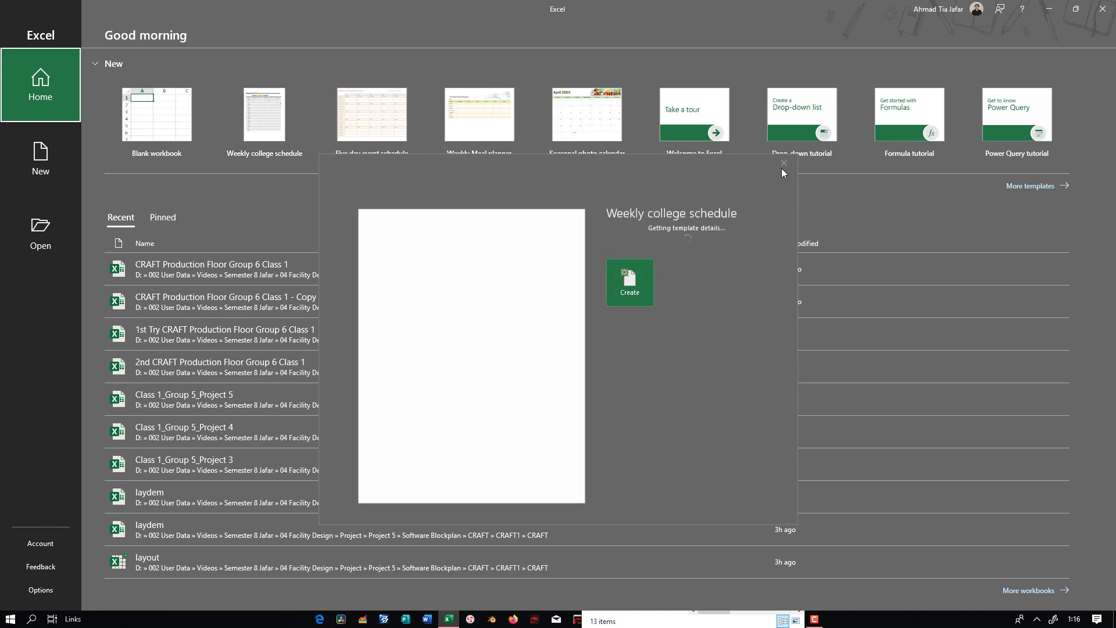
{"action": "left_click", "coordinate": [783, 164]}
{"action": "left_click", "coordinate": [156, 114]}
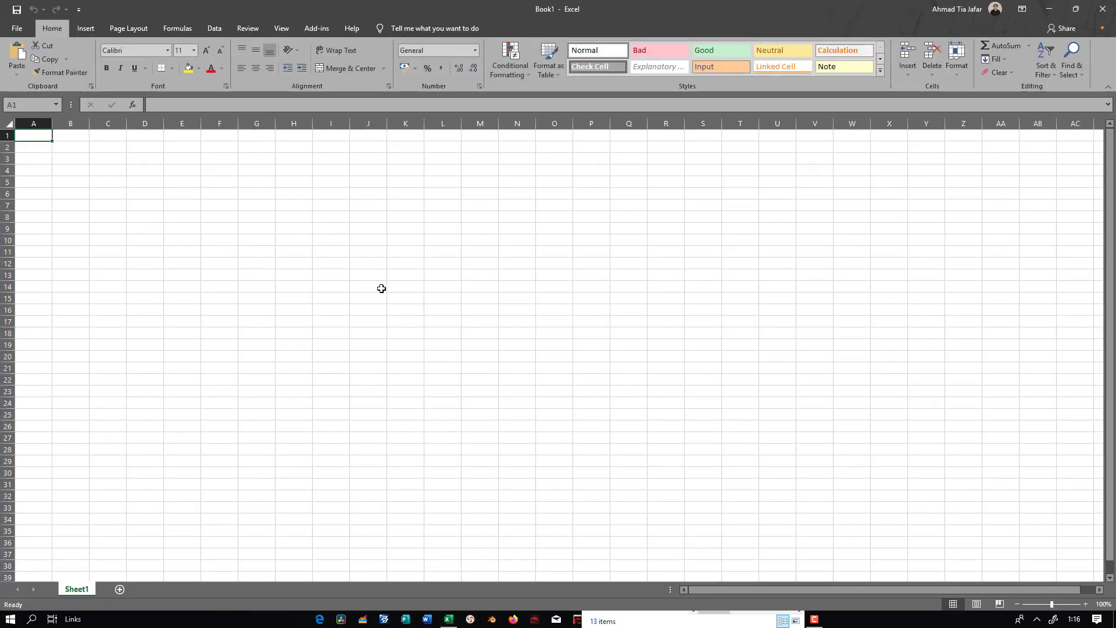
{"action": "left_click", "coordinate": [93, 179]}
{"action": "left_click", "coordinate": [83, 148]}
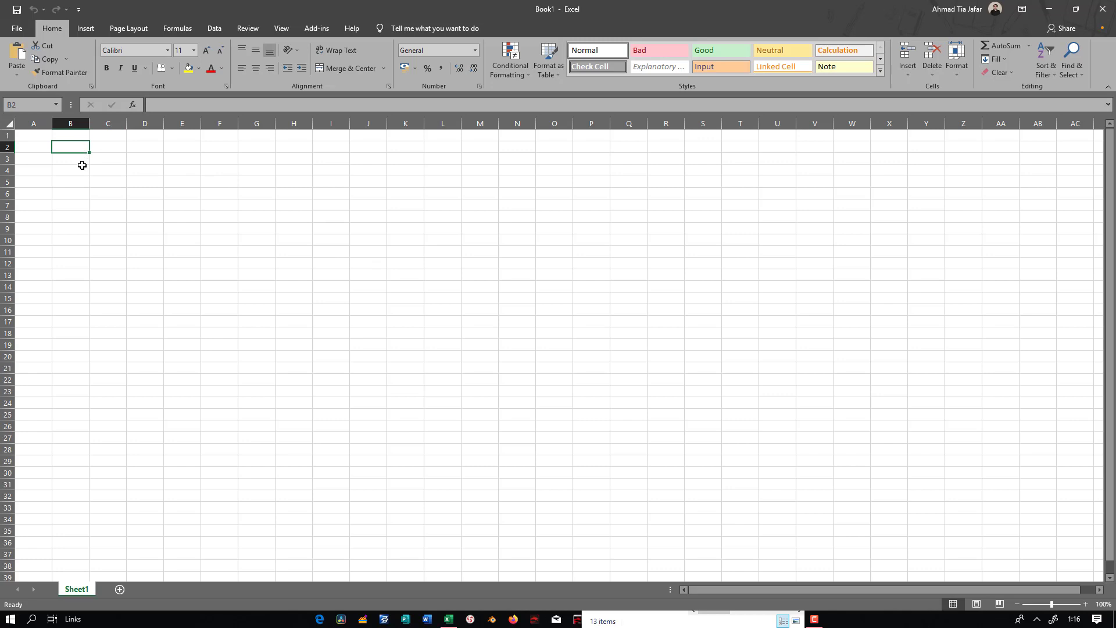
{"action": "left_click", "coordinate": [103, 171]}
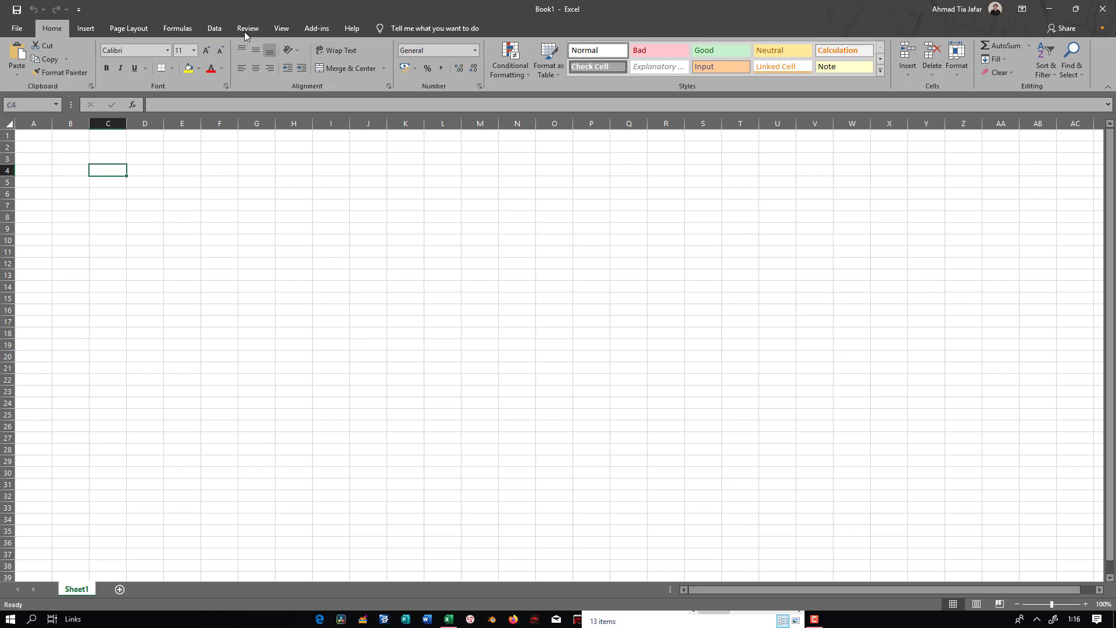
Start a new layout with the OM_IE add-in and name it Production Floor
{"action": "left_click", "coordinate": [328, 31]}
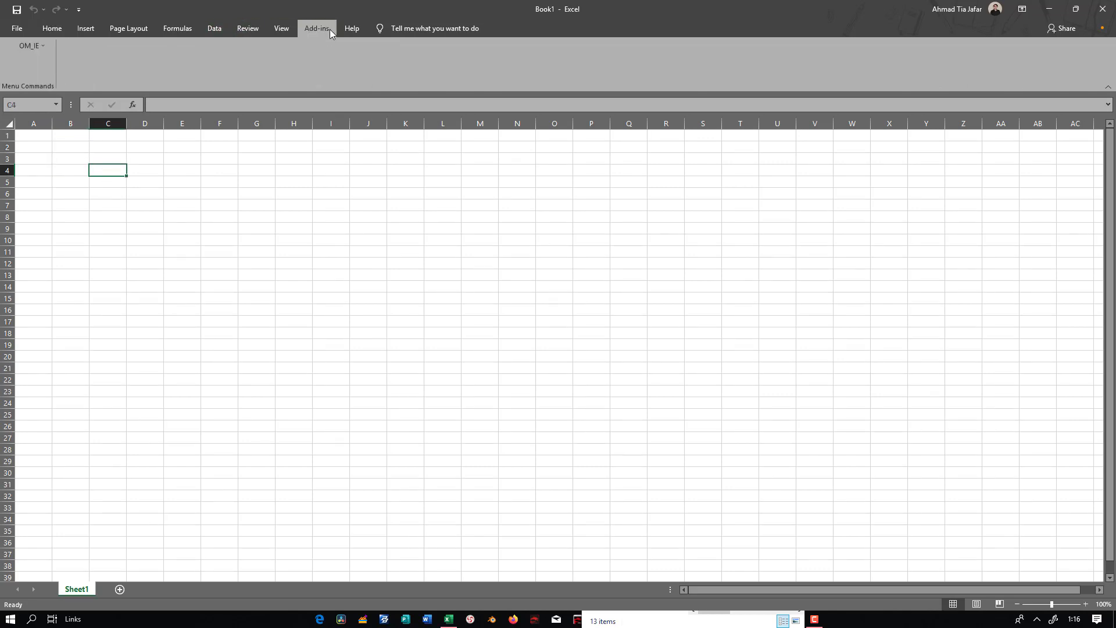
{"action": "left_click", "coordinate": [44, 46]}
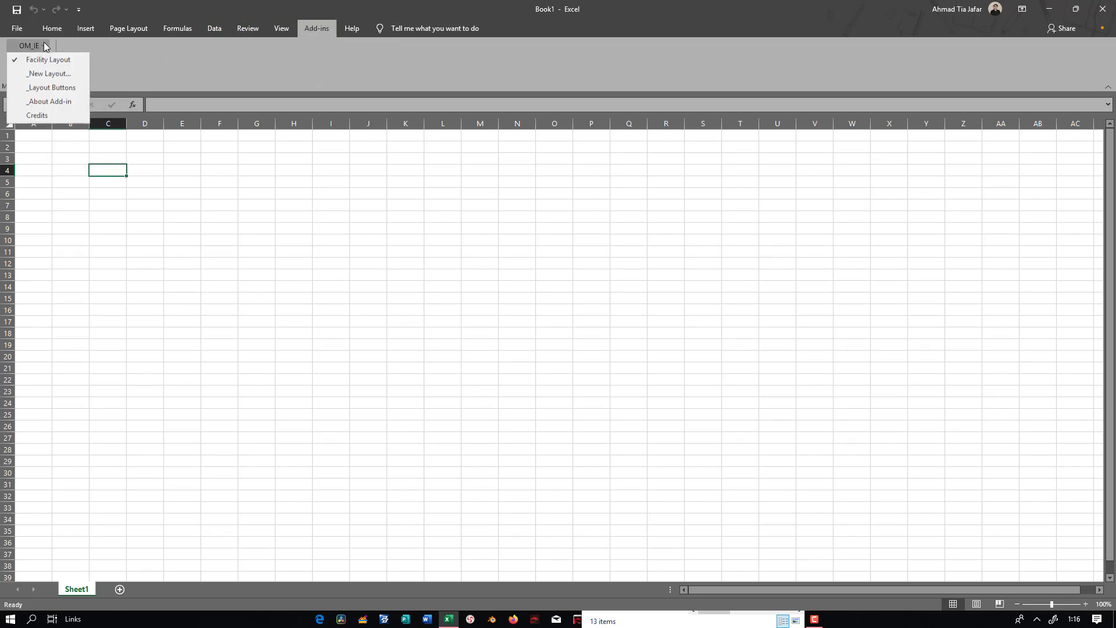
{"action": "left_click", "coordinate": [39, 81]}
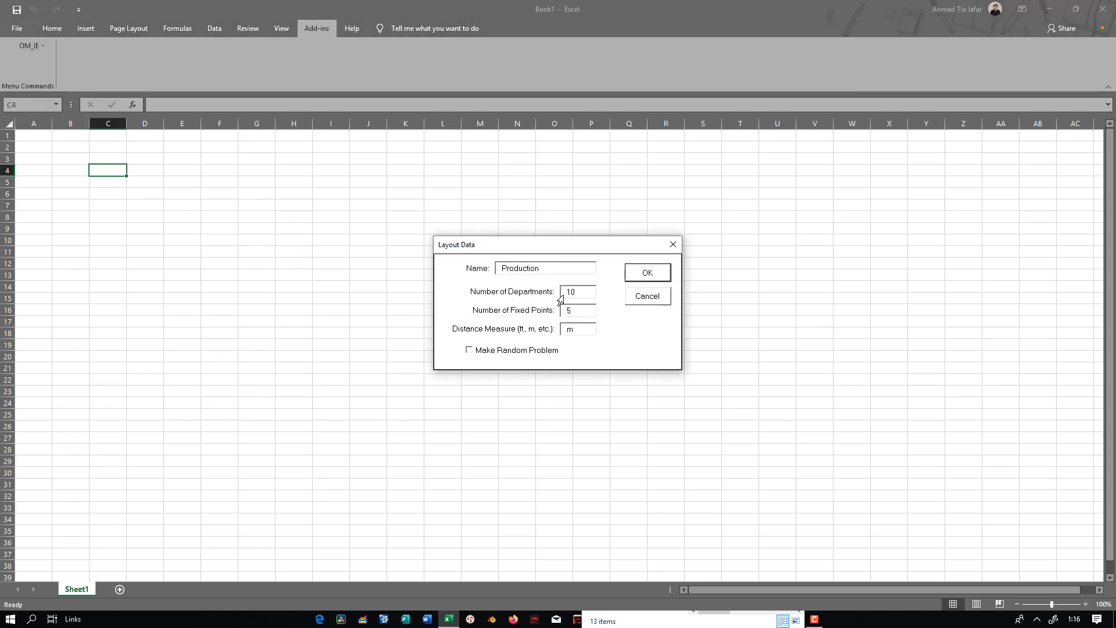
{"action": "left_click_drag", "start_coordinate": [494, 265], "coordinate": [537, 262]}
{"action": "left_click", "coordinate": [561, 265]}
Switch to the G6 - Project 5 Fasdes spreadsheet in the browser and open its Aggregate & From To Chart sheet
{"action": "left_click", "coordinate": [792, 619]}
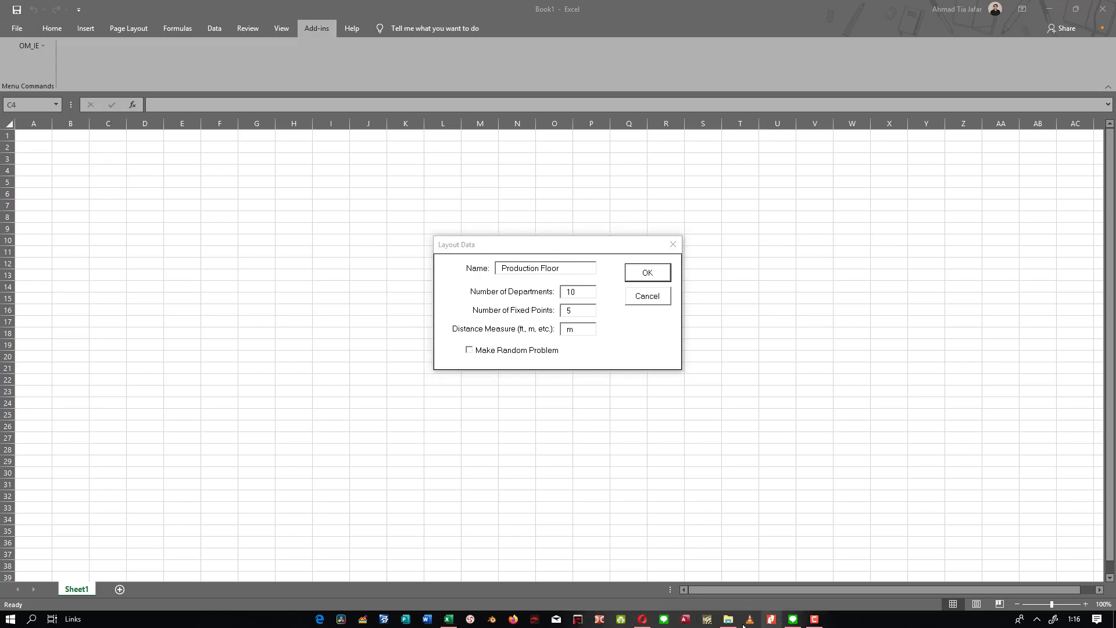
{"action": "left_click", "coordinate": [643, 619]}
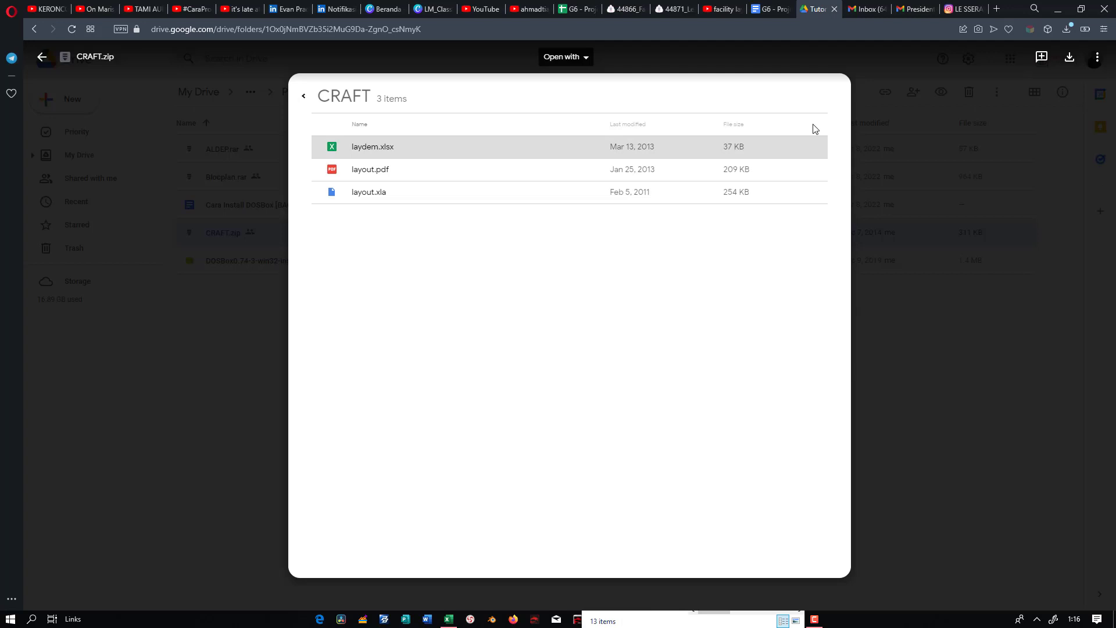
{"action": "left_click", "coordinate": [581, 11]}
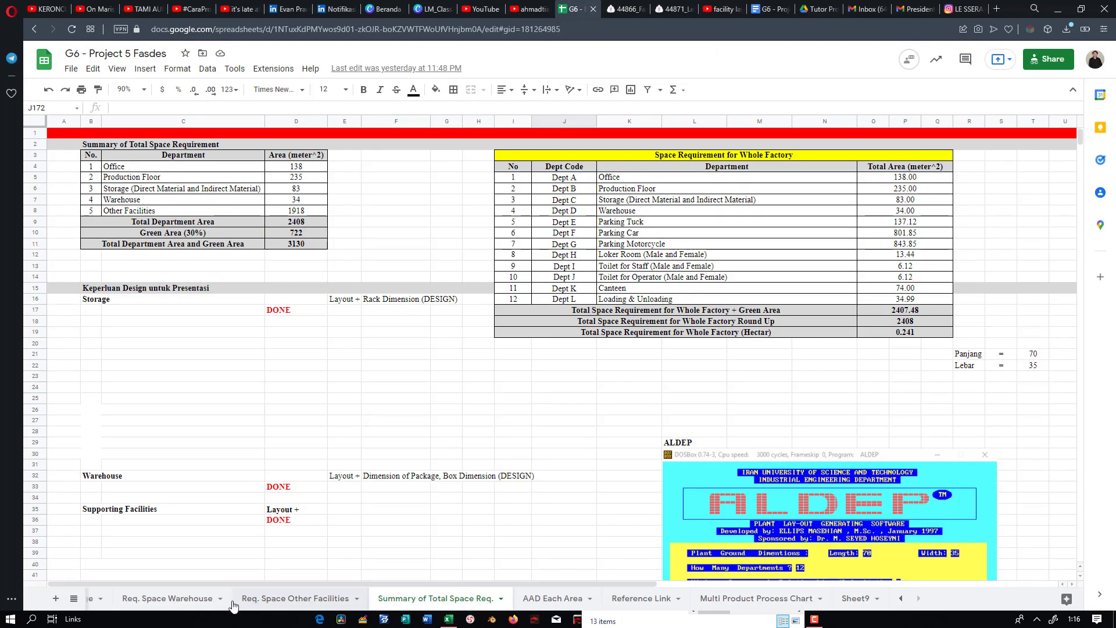
{"action": "left_click", "coordinate": [901, 602]}
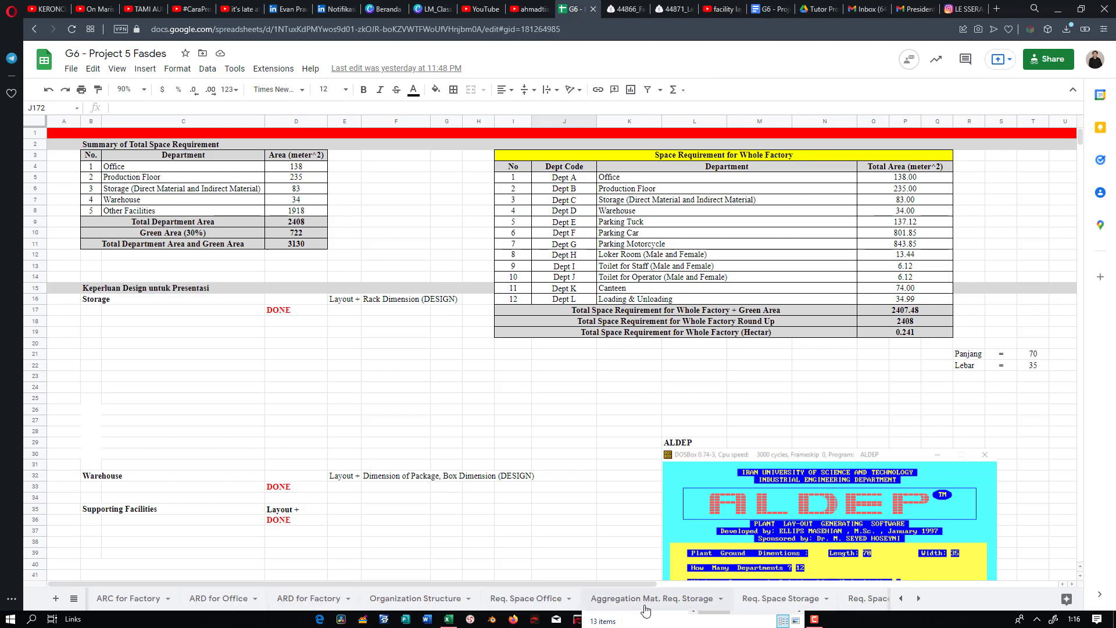
{"action": "left_click", "coordinate": [901, 598]}
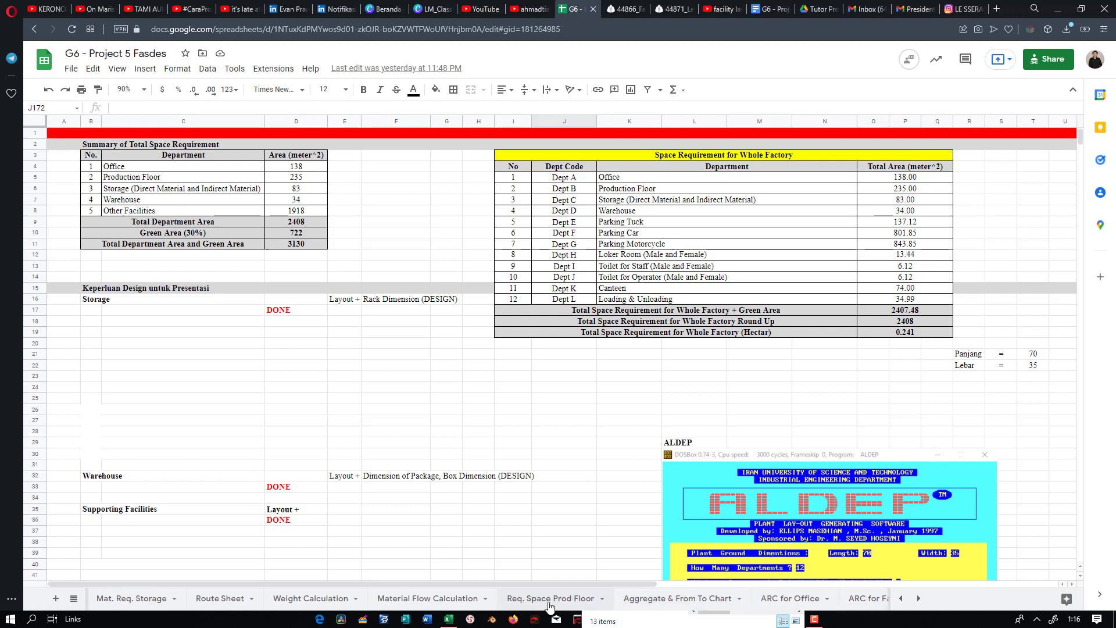
{"action": "left_click", "coordinate": [652, 604]}
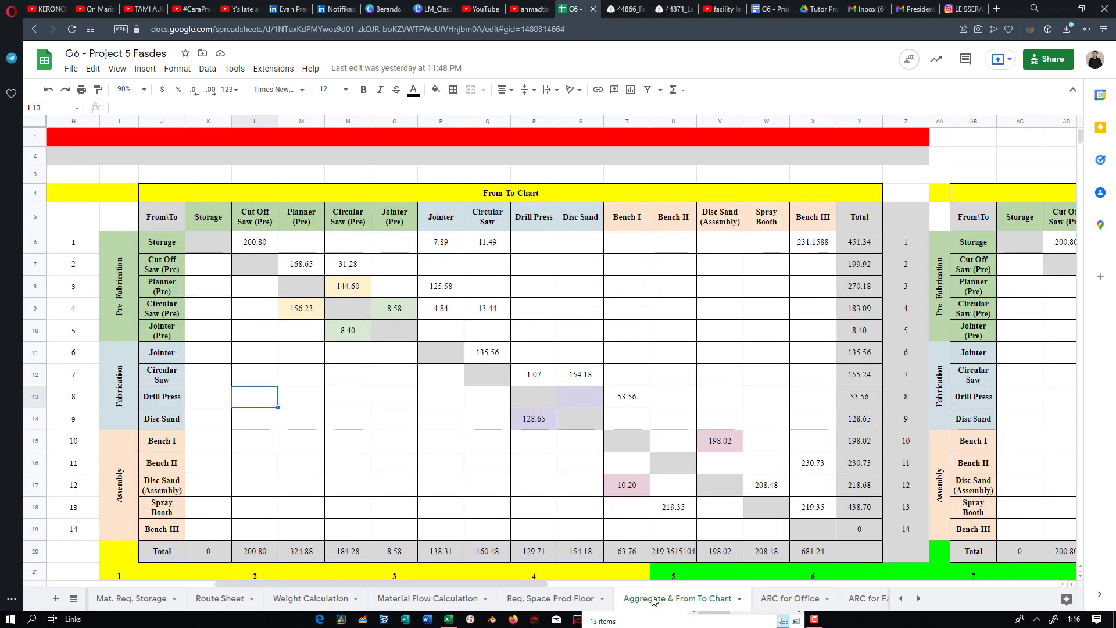
Examine the numbering and department names of the From-To-Chart to determine how many departments the production floor has
{"action": "left_click", "coordinate": [93, 318]}
{"action": "left_click_drag", "start_coordinate": [85, 242], "coordinate": [85, 531]}
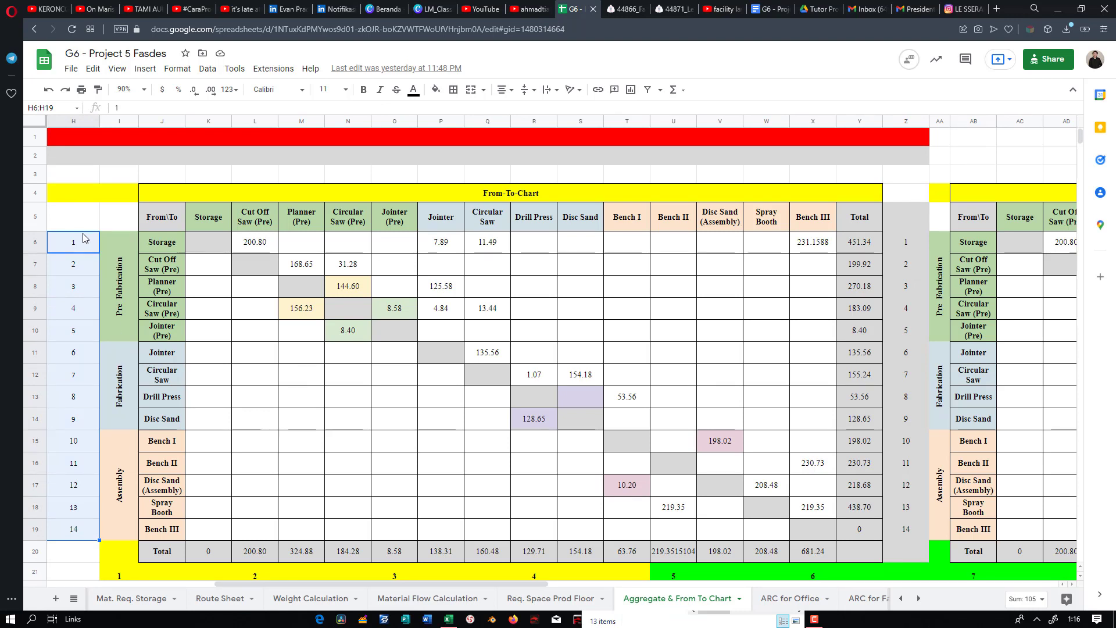
{"action": "left_click_drag", "start_coordinate": [85, 242], "coordinate": [875, 523]}
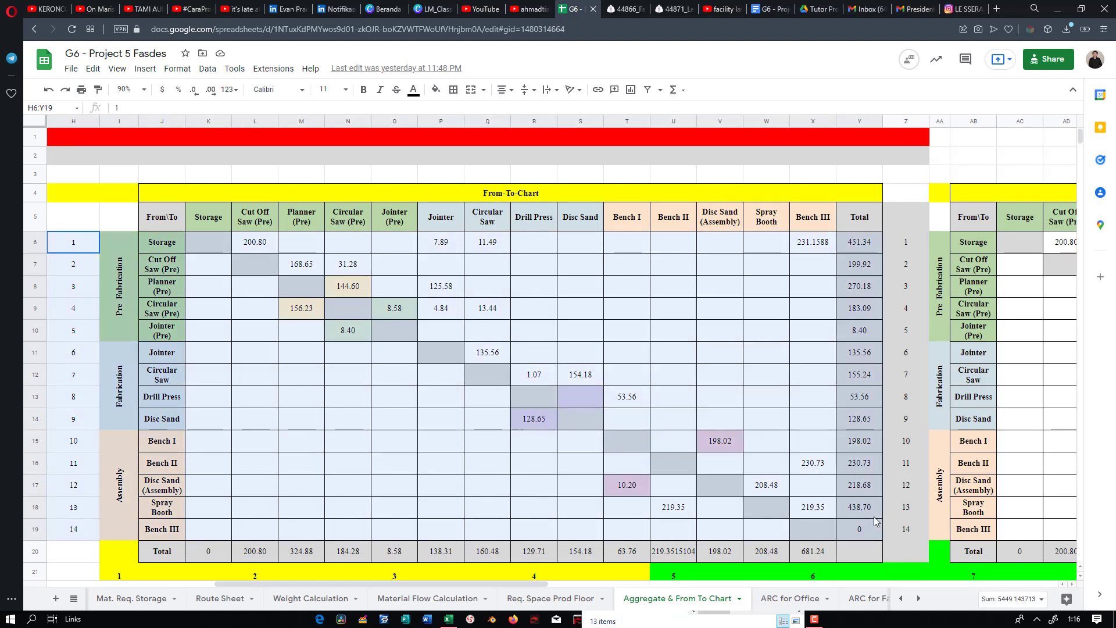
{"action": "left_click", "coordinate": [522, 494]}
{"action": "left_click_drag", "start_coordinate": [83, 243], "coordinate": [89, 531]}
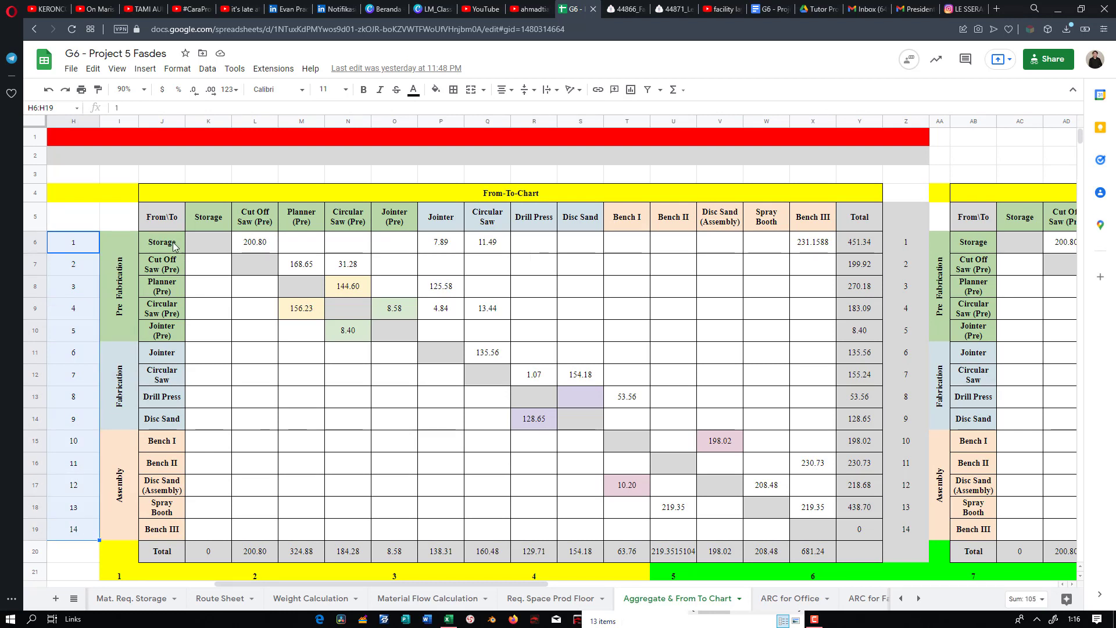
{"action": "left_click_drag", "start_coordinate": [172, 243], "coordinate": [163, 532]}
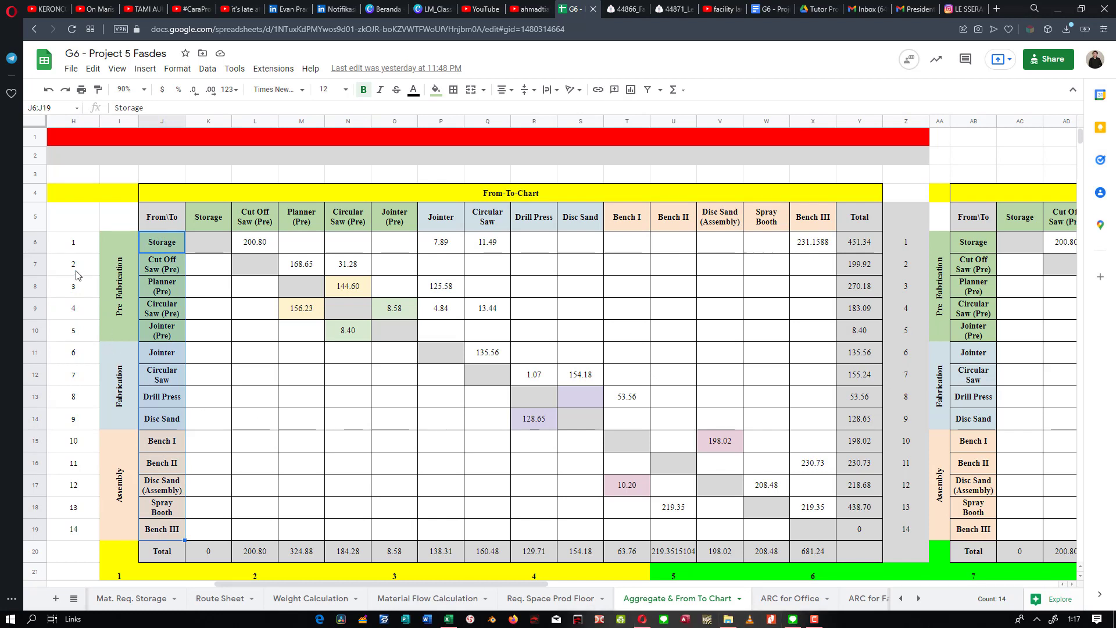
Set the number of departments to 14 in Excel's Layout Data dialog and return to the From-To-Chart spreadsheet
{"action": "left_click", "coordinate": [448, 619]}
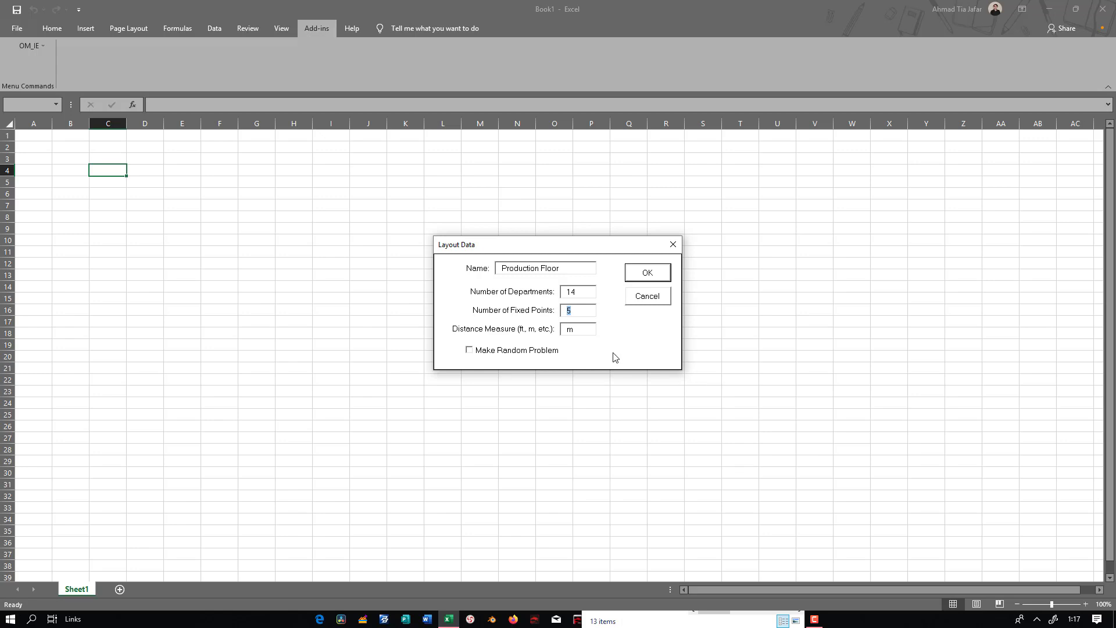
{"action": "key", "text": "alt+Tab"}
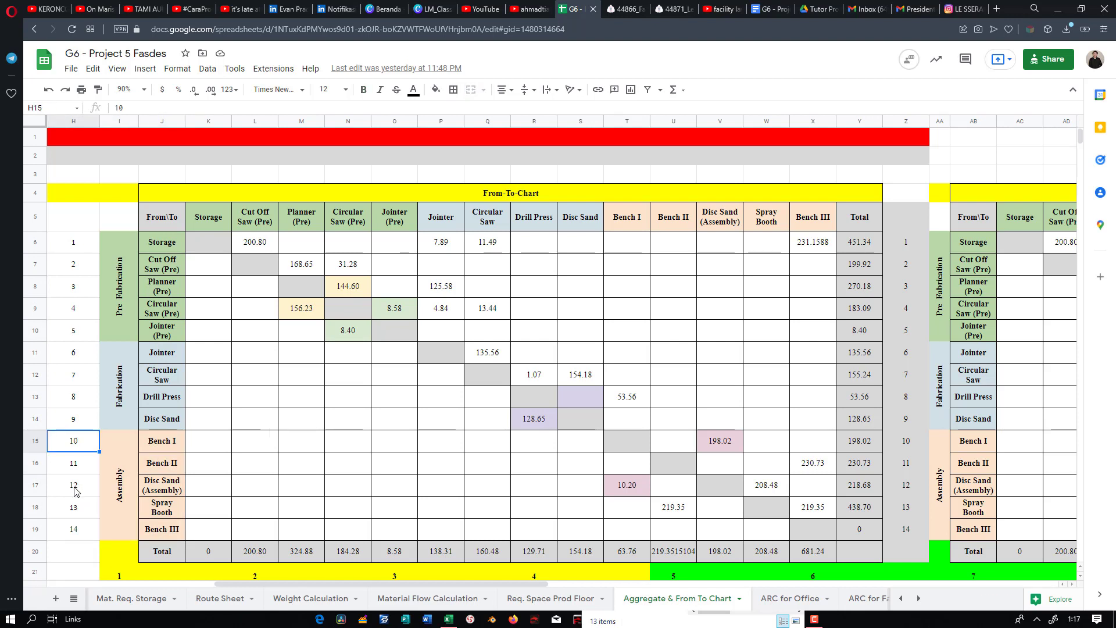
Try to create the Production Floor layout with 14 departments and m as the distance measure, after rechecking the From-To-Chart's department numbering
{"action": "left_click", "coordinate": [73, 533]}
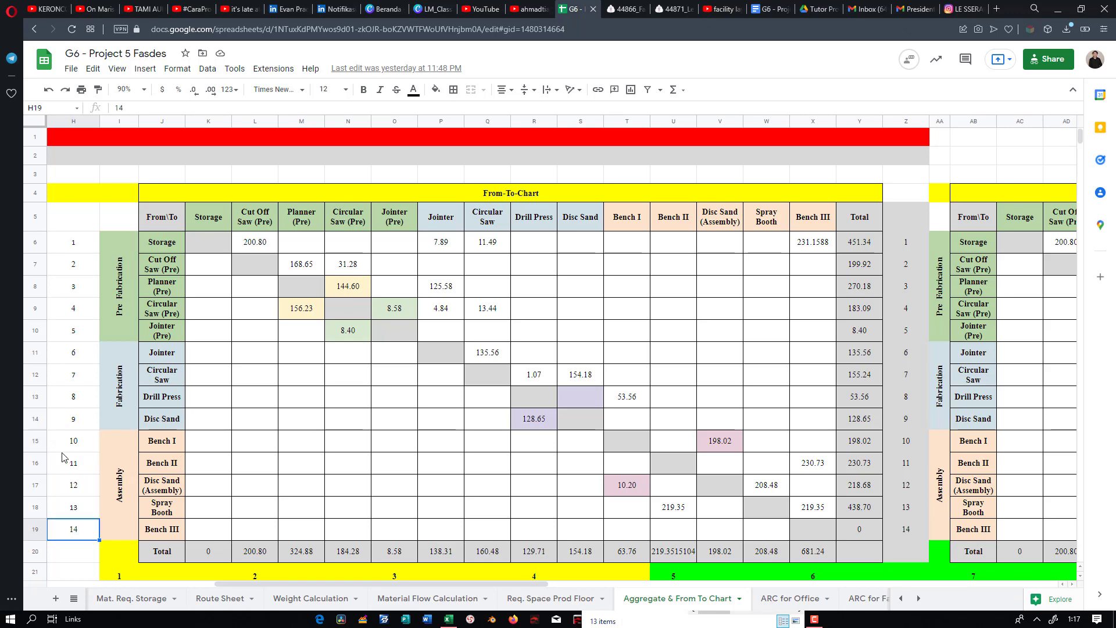
{"action": "left_click", "coordinate": [63, 449]}
{"action": "key", "text": "alt+Tab"}
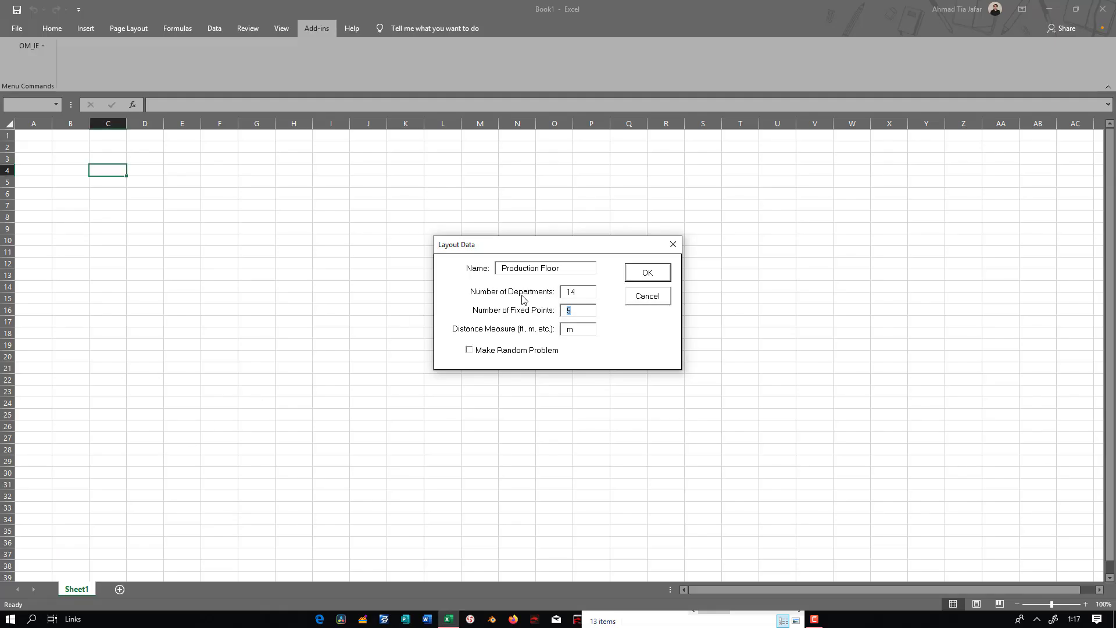
{"action": "left_click", "coordinate": [646, 273]}
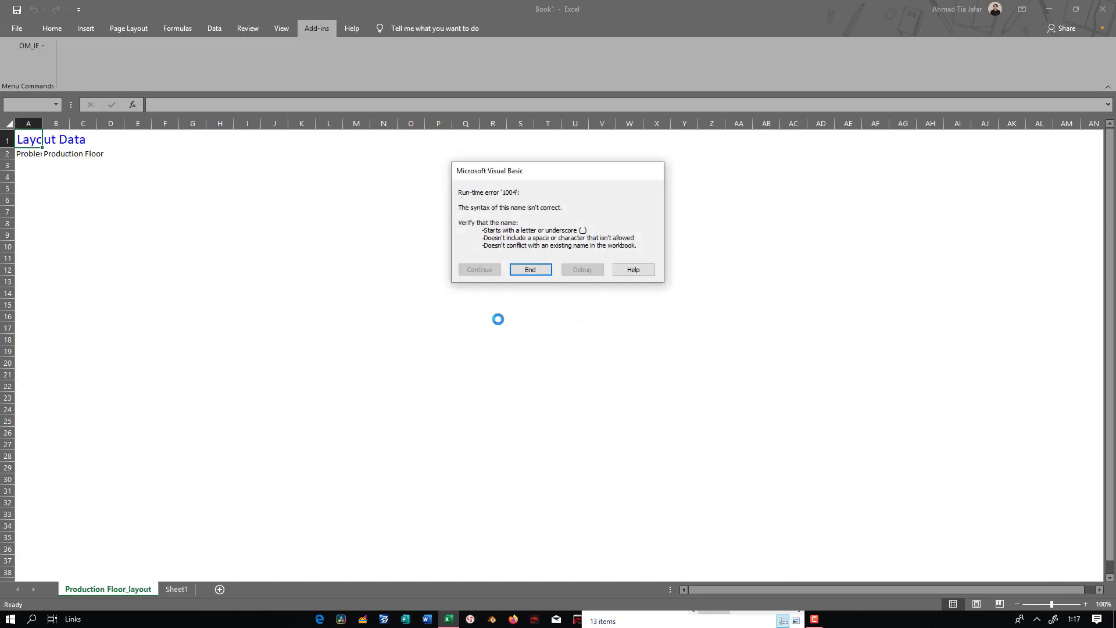
{"action": "left_click", "coordinate": [530, 269]}
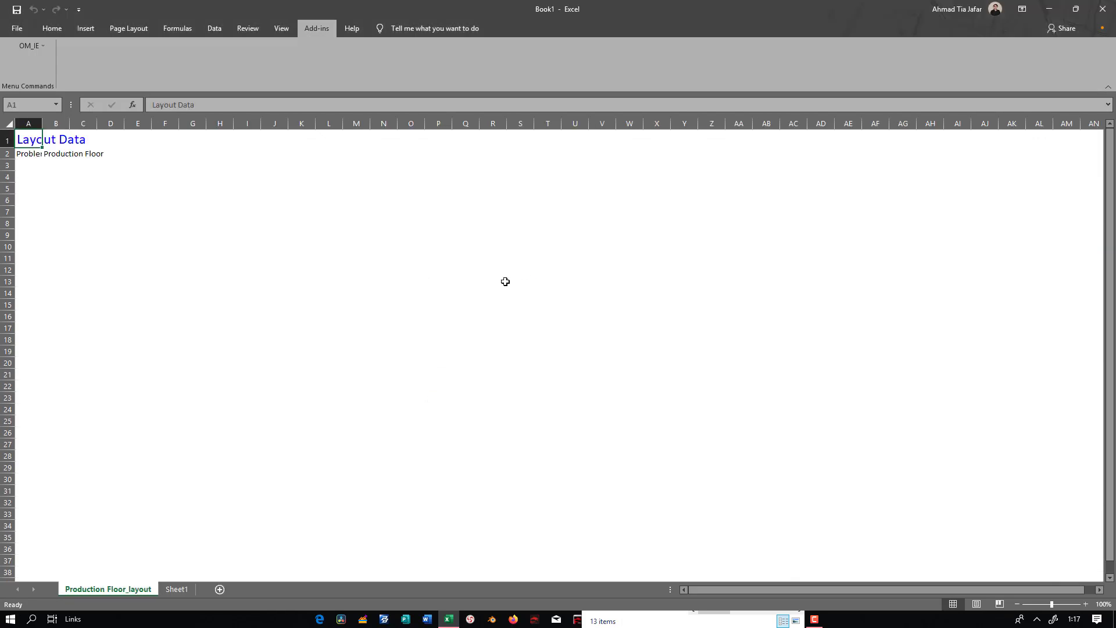
Create a new layout named Production with 10 departments, 0 fixed points and m as the distance measure
{"action": "left_click", "coordinate": [42, 46]}
{"action": "left_click", "coordinate": [50, 76]}
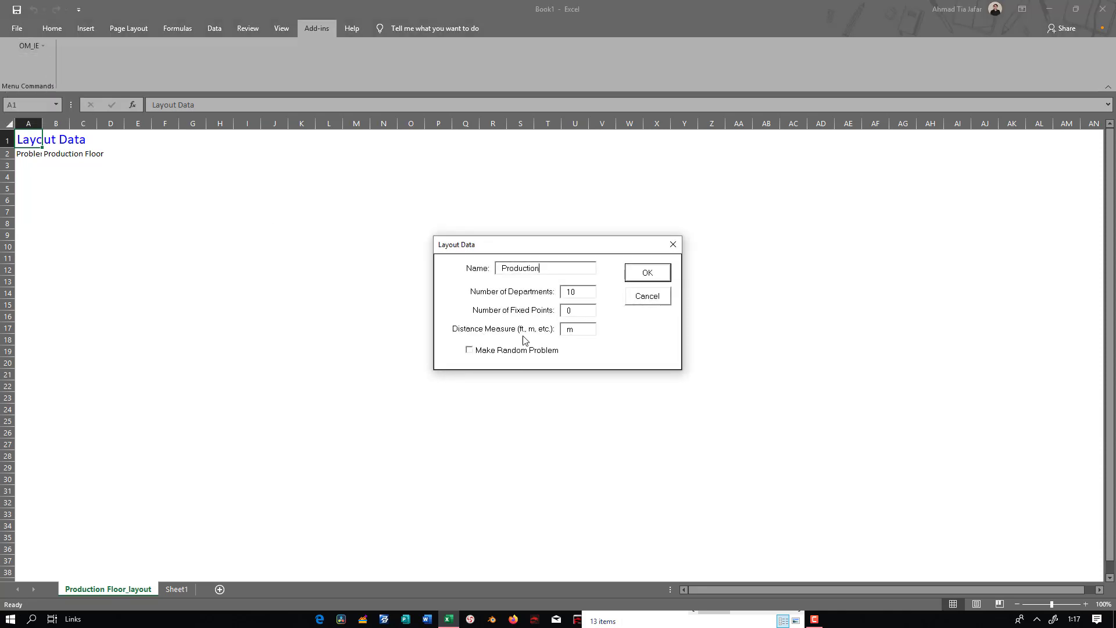
{"action": "left_click", "coordinate": [663, 273]}
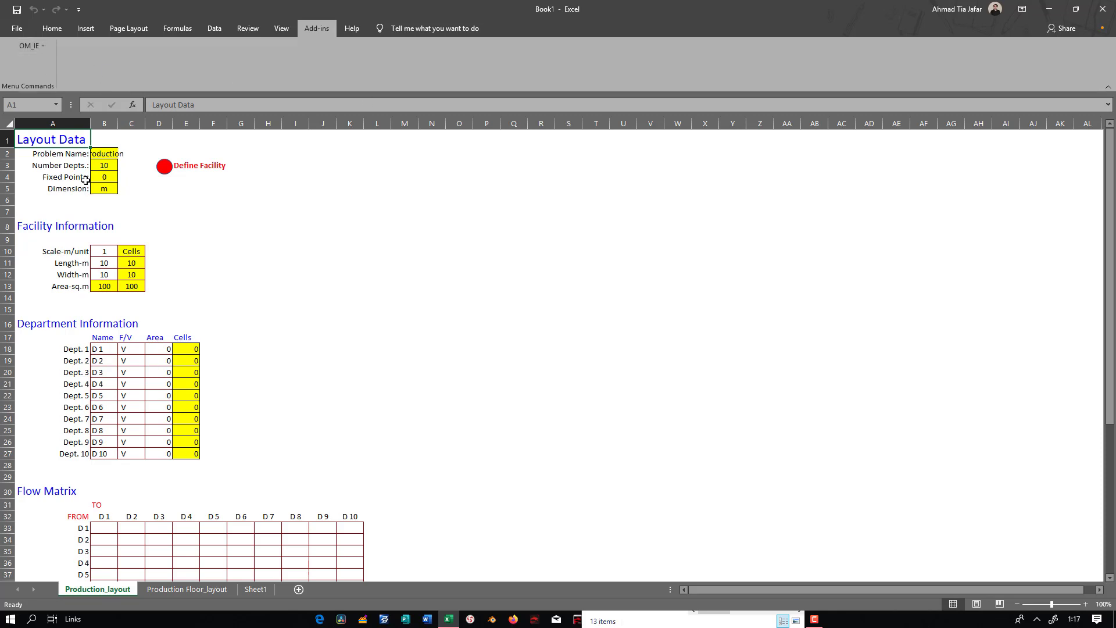
{"action": "left_click", "coordinate": [32, 46]}
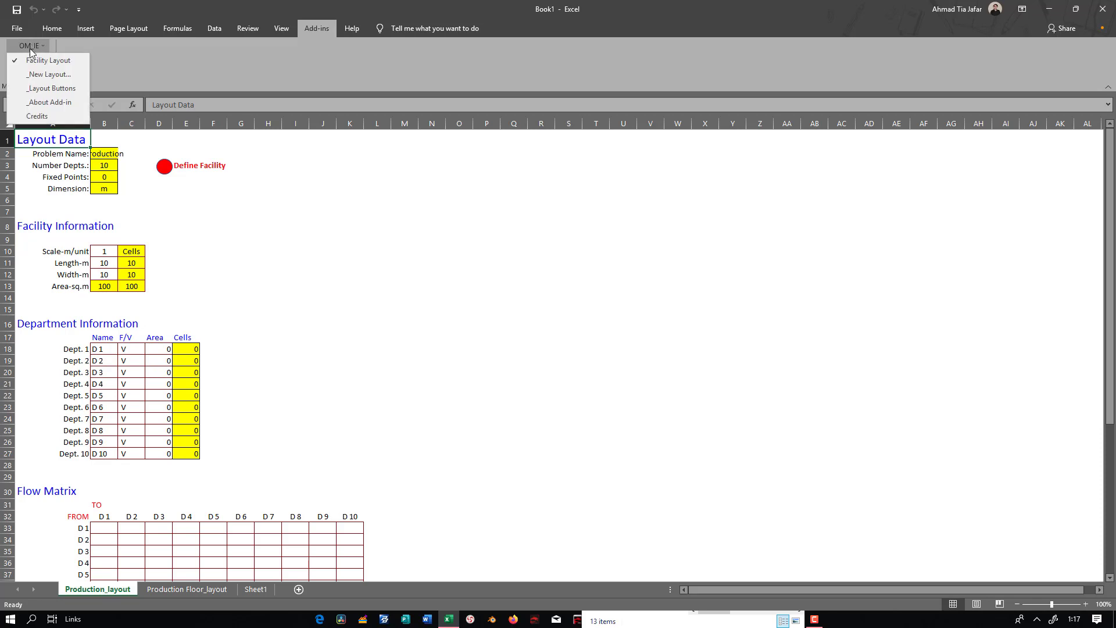
{"action": "left_click", "coordinate": [429, 76]}
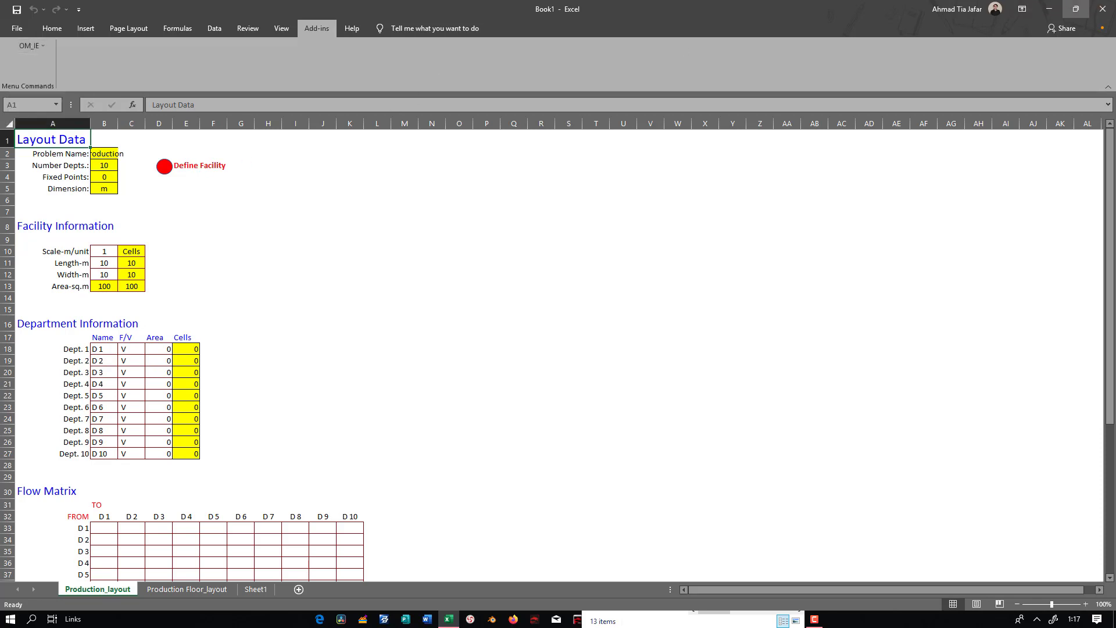
Close the workbook without saving and restart Excel with a blank workbook
{"action": "left_click", "coordinate": [1103, 9]}
{"action": "left_click", "coordinate": [603, 374]}
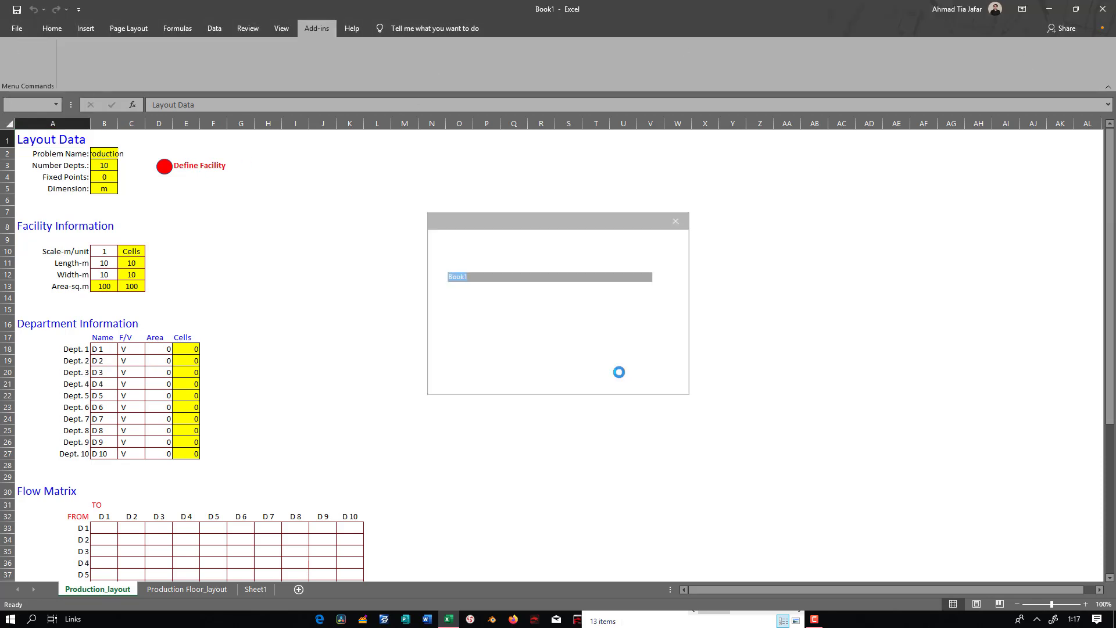
{"action": "key", "text": "super"}
{"action": "key", "text": "super"}
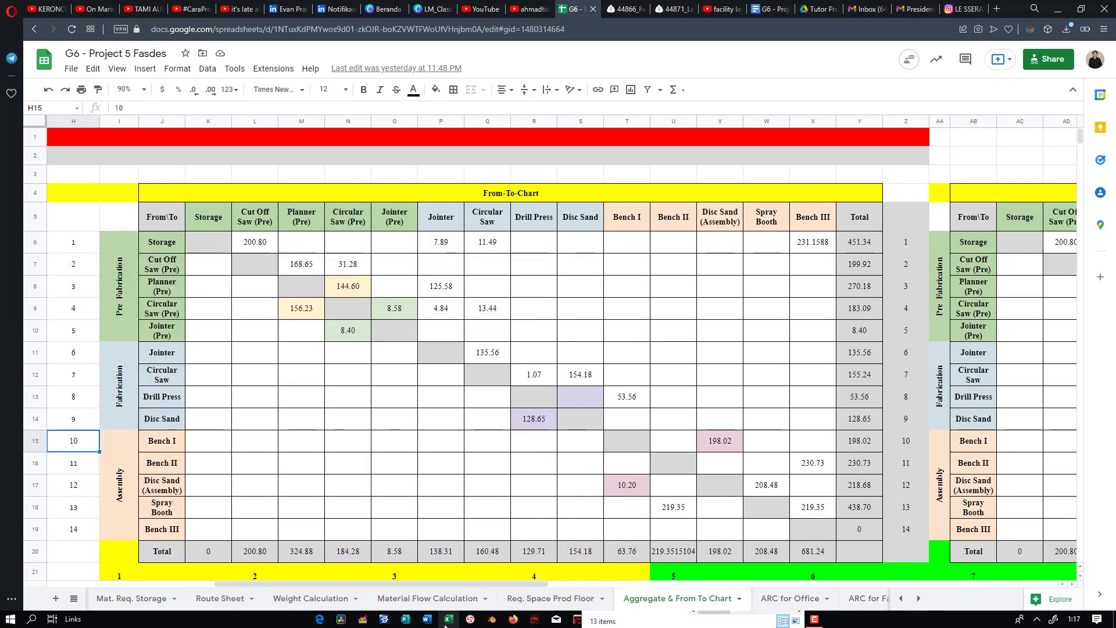
{"action": "left_click", "coordinate": [449, 619]}
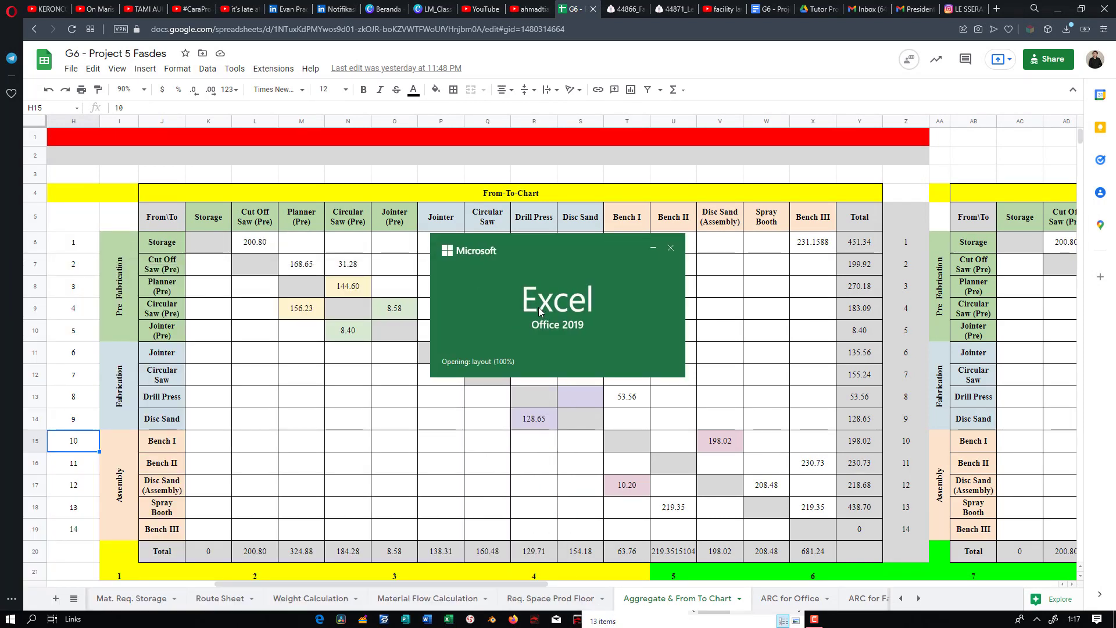
{"action": "left_click", "coordinate": [183, 139]}
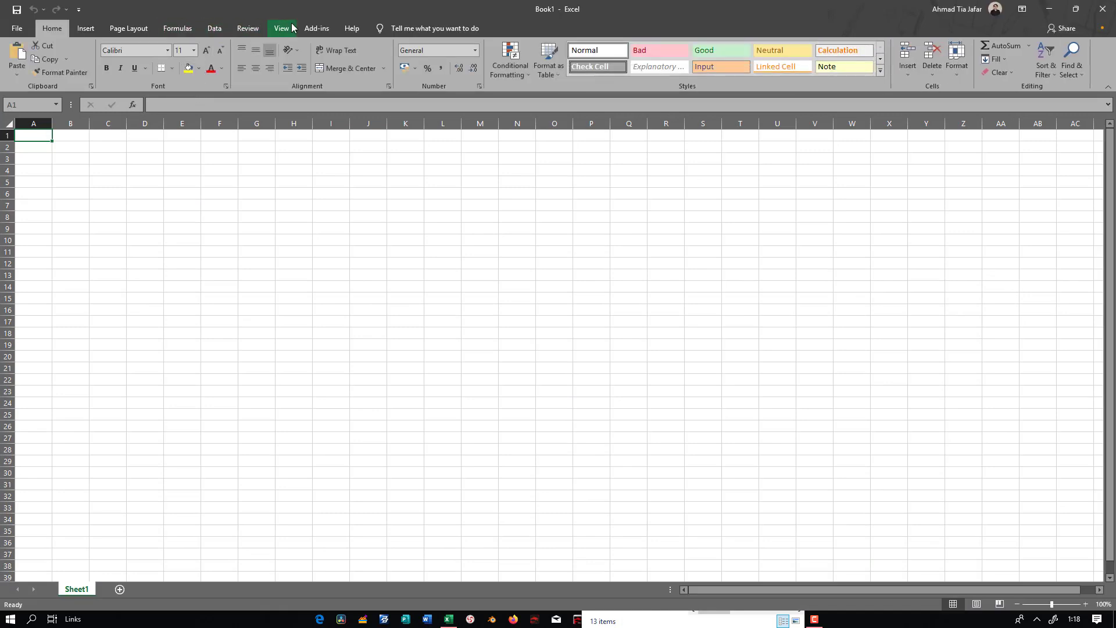
Create a new OM_IE facility layout named Production_Floor with 14 departments, 0 fixed points and m as the distance measure
{"action": "left_click", "coordinate": [314, 28]}
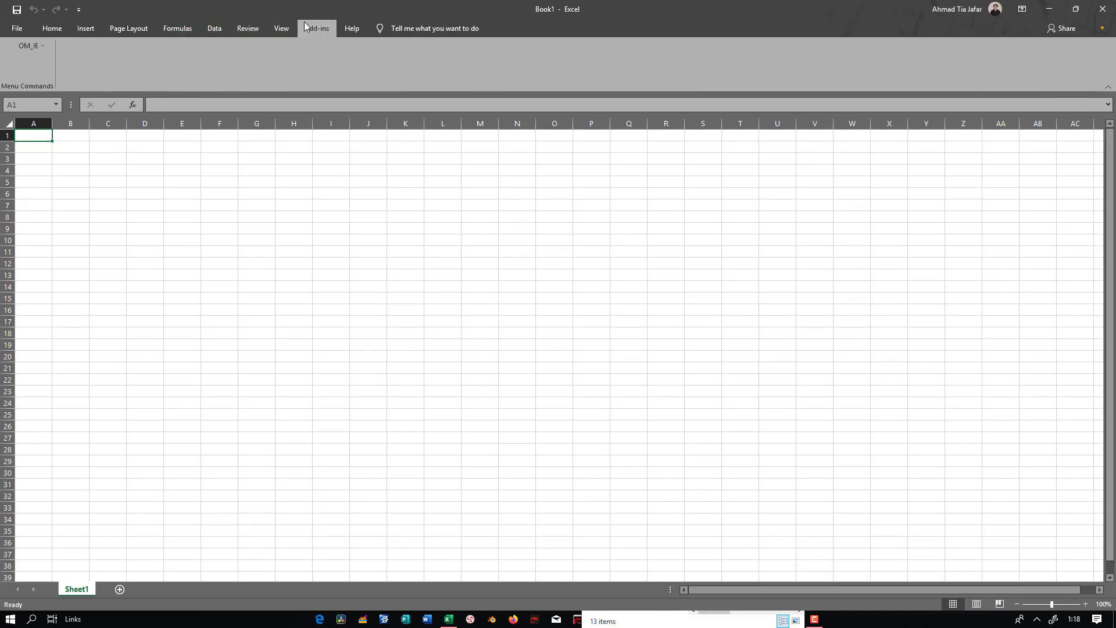
{"action": "left_click", "coordinate": [46, 55]}
{"action": "left_click", "coordinate": [46, 74]}
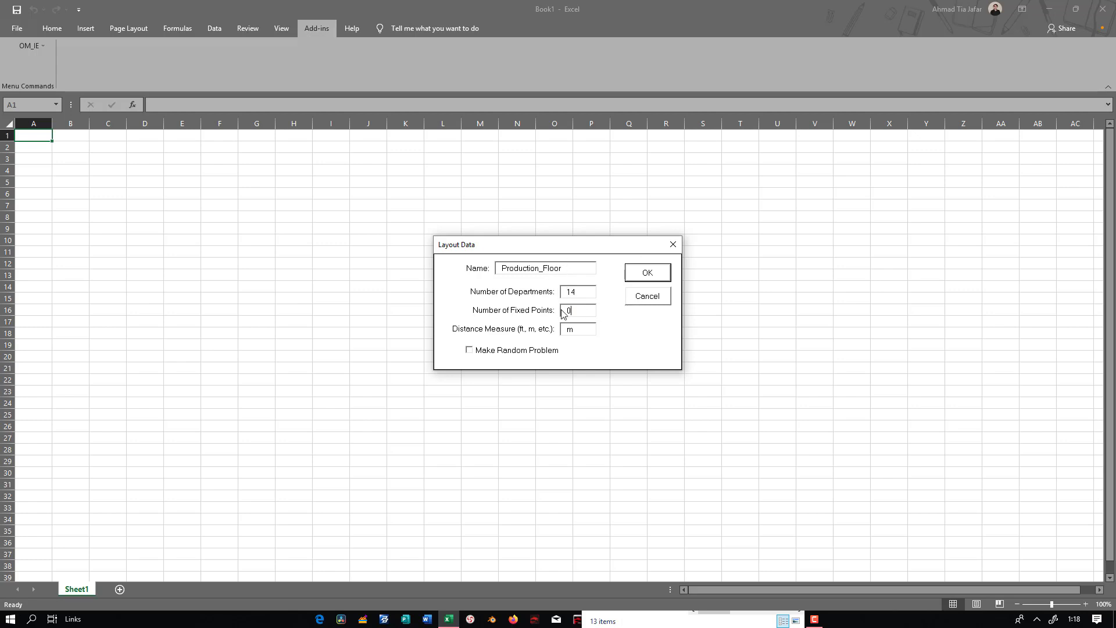
{"action": "left_click", "coordinate": [647, 273]}
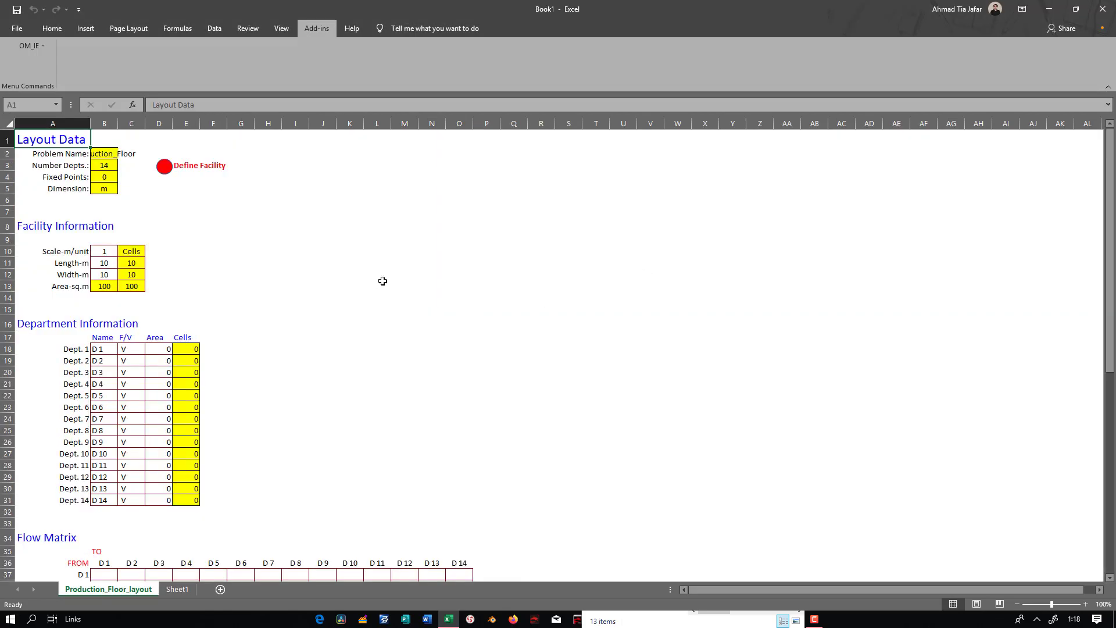
{"action": "left_click", "coordinate": [362, 286]}
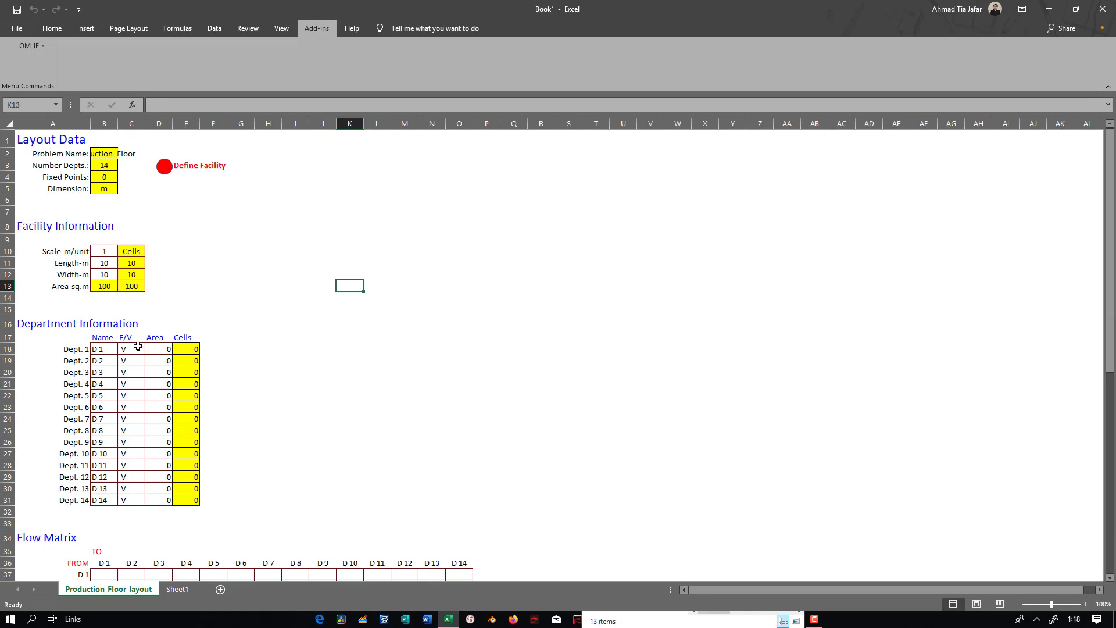
Mark the Area cells of all 14 departments, then switch to the G6 - Project 5 Fasdes spreadsheet and open its Req. Space Prod Floor sheet
{"action": "left_click_drag", "start_coordinate": [157, 344], "coordinate": [163, 502]}
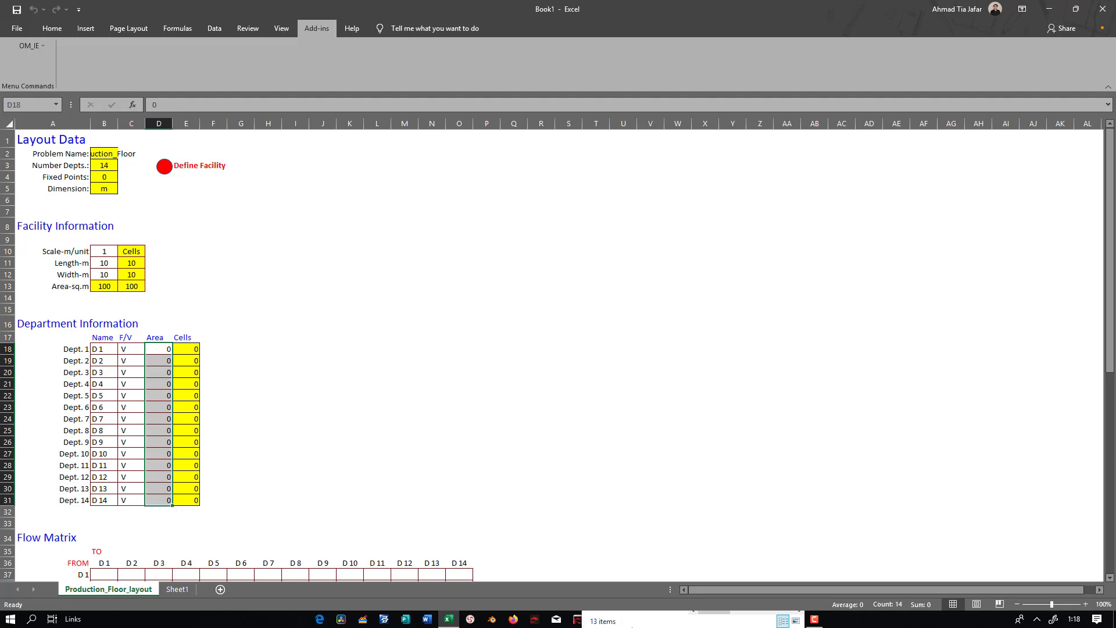
{"action": "left_click", "coordinate": [623, 622]}
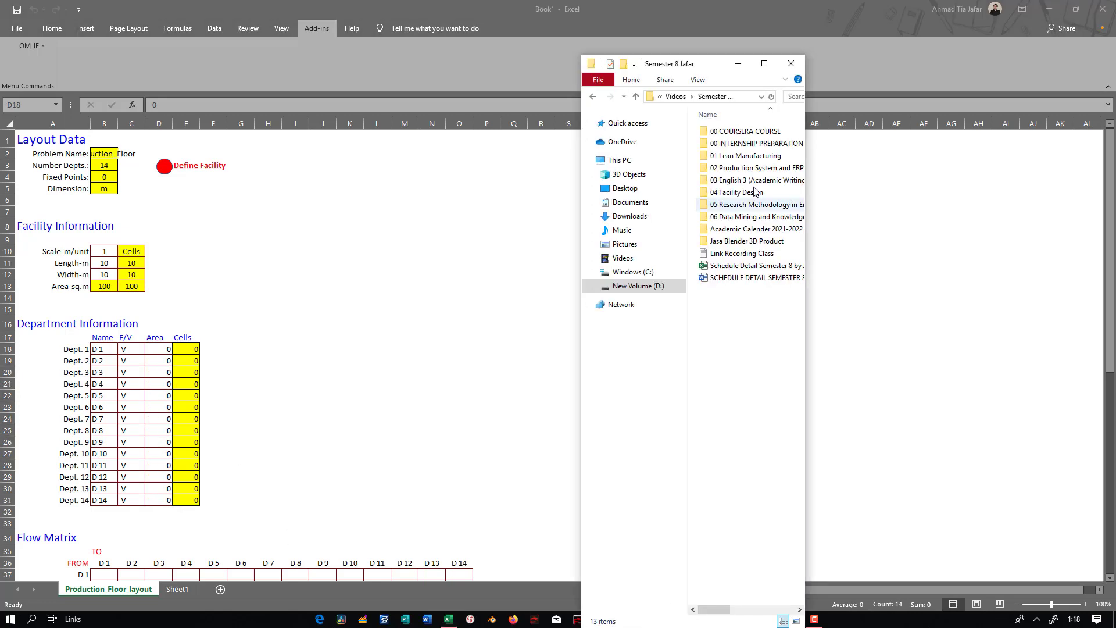
{"action": "left_click", "coordinate": [741, 65]}
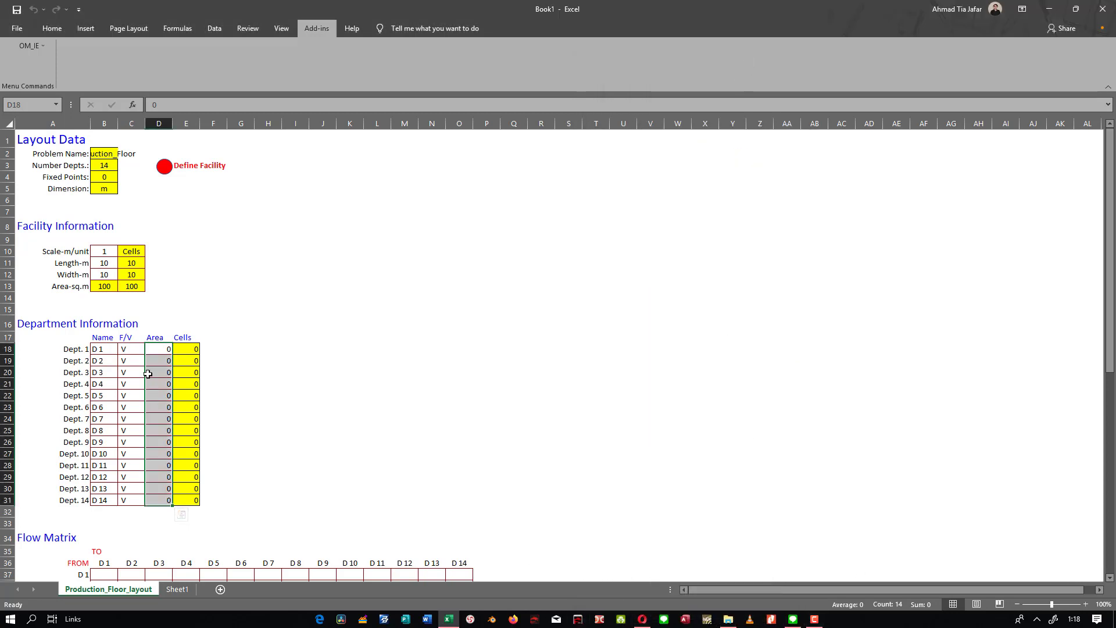
{"action": "left_click_drag", "start_coordinate": [153, 348], "coordinate": [166, 501]}
{"action": "left_click", "coordinate": [641, 619]}
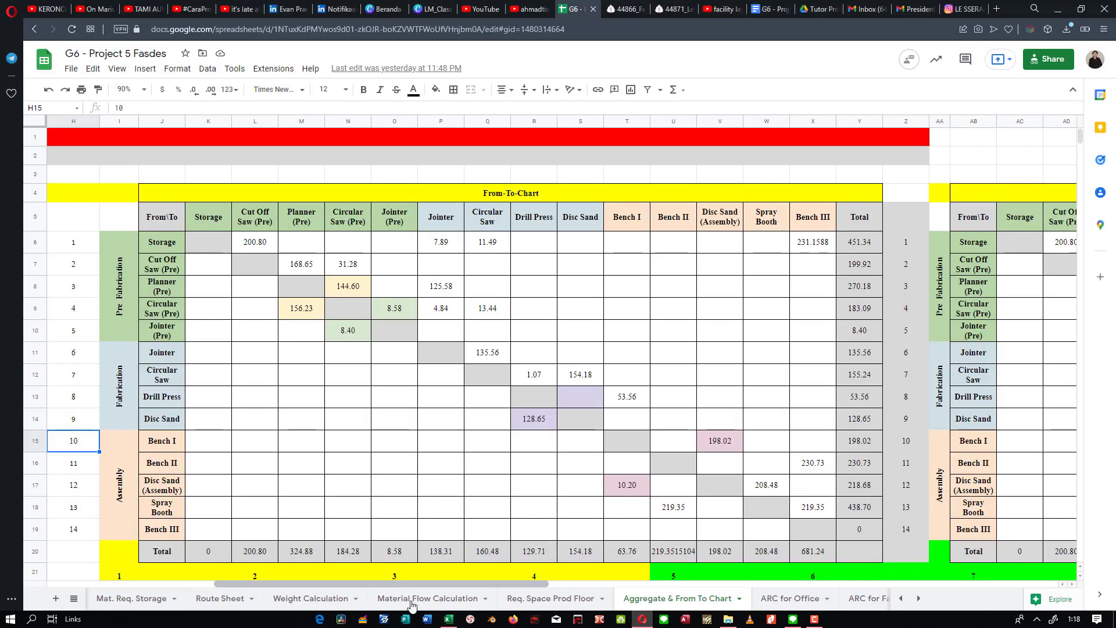
{"action": "left_click", "coordinate": [572, 599]}
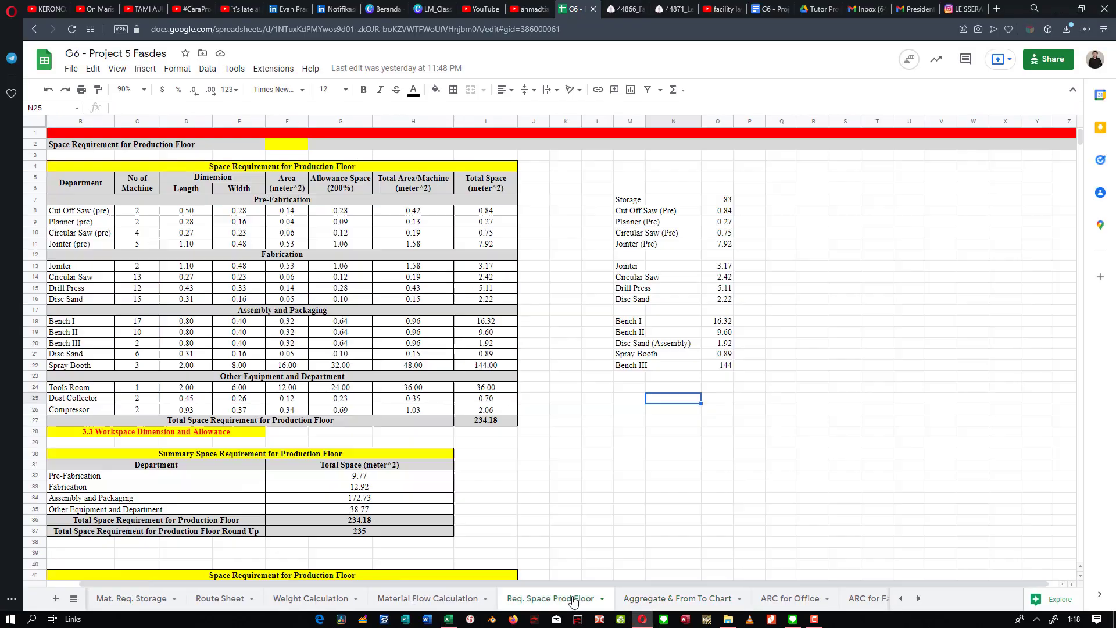
{"action": "left_click", "coordinate": [673, 233]}
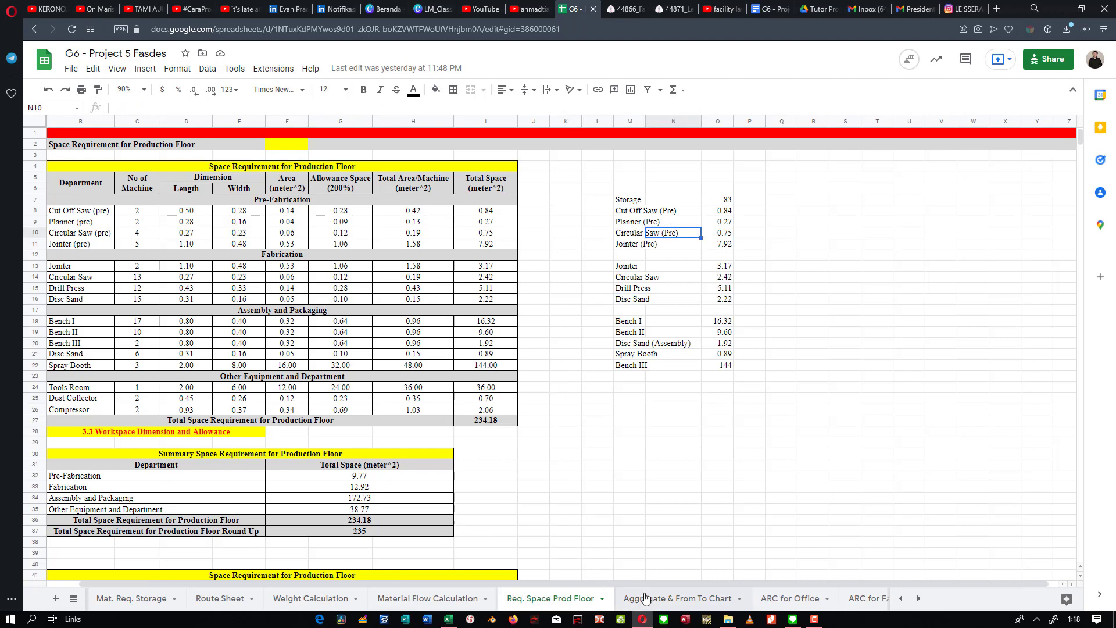
Review the department names in the From-To-Chart on the Aggregate & From To Chart sheet
{"action": "left_click", "coordinate": [663, 598]}
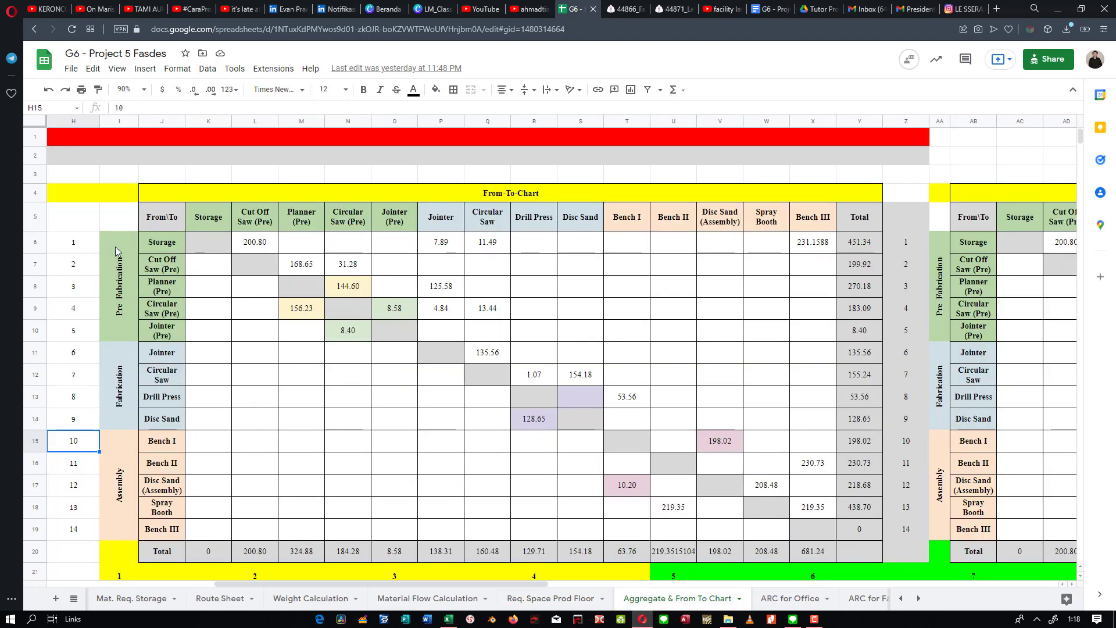
{"action": "left_click_drag", "start_coordinate": [163, 243], "coordinate": [163, 507]}
{"action": "left_click", "coordinate": [162, 507]}
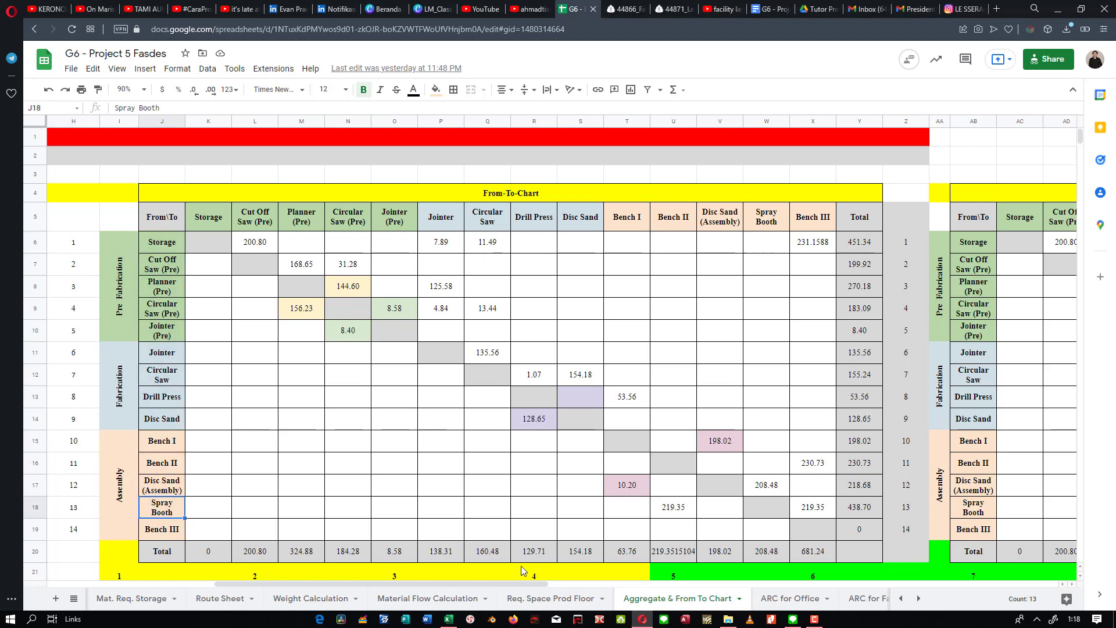
Examine the department list beside the space requirement table on the Req. Space Prod Floor sheet, checking Storage and the pre-fabrication departments
{"action": "left_click", "coordinate": [566, 598]}
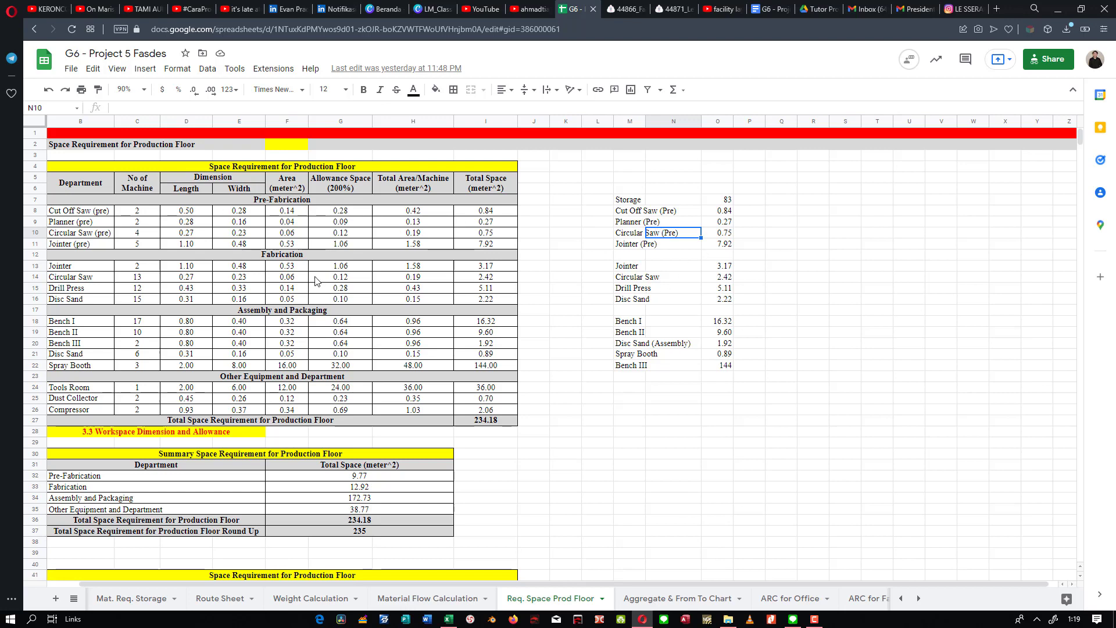
{"action": "left_click_drag", "start_coordinate": [706, 584], "coordinate": [683, 583]}
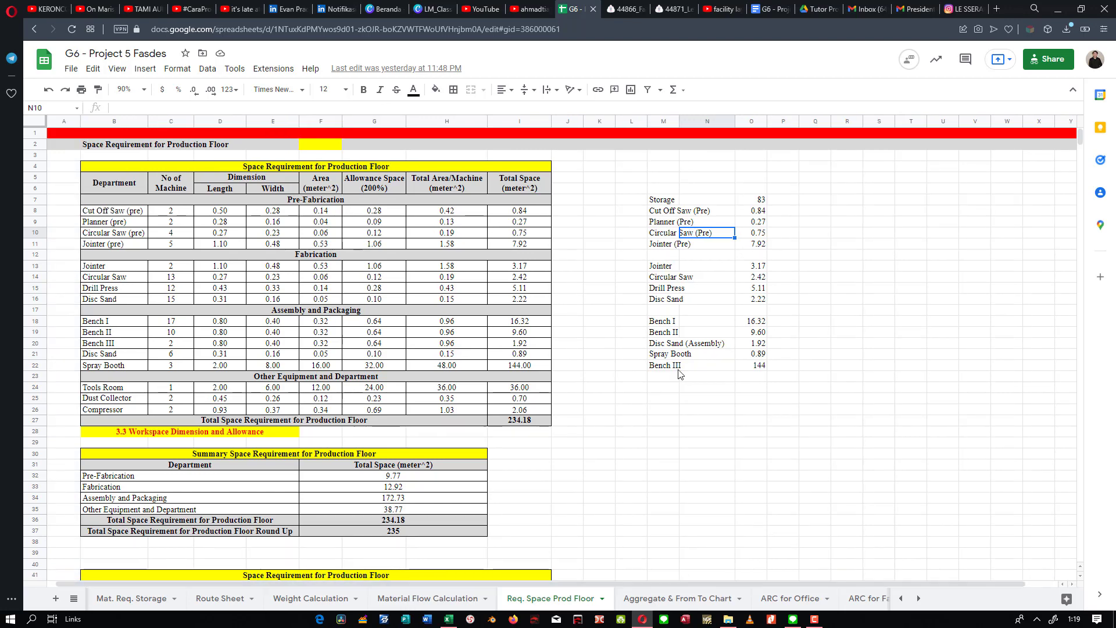
{"action": "left_click", "coordinate": [665, 211]}
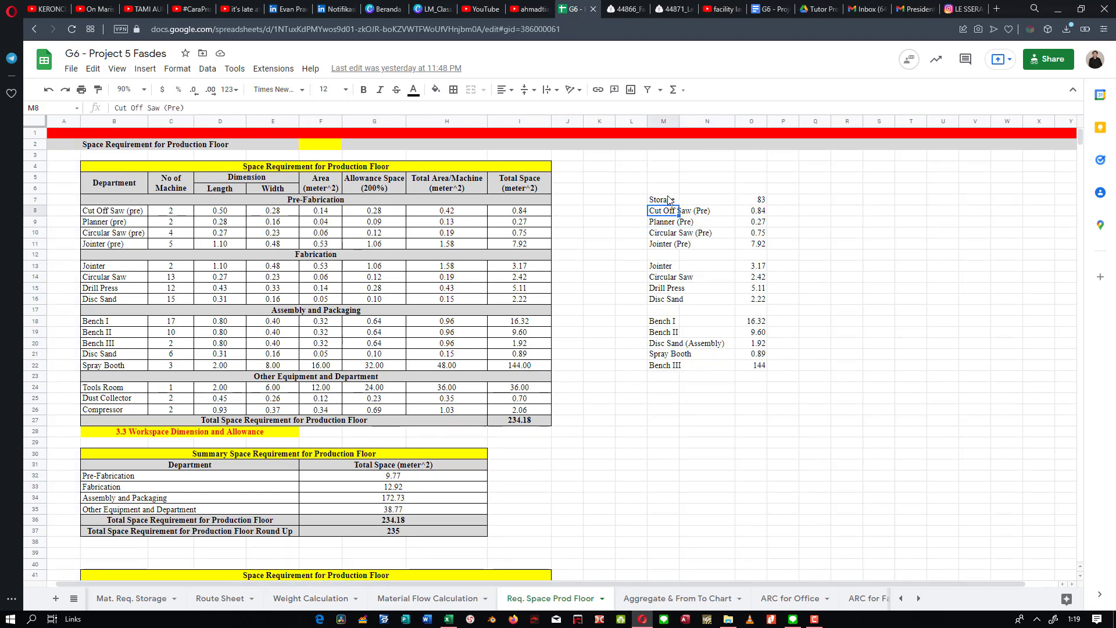
{"action": "left_click", "coordinate": [670, 201]}
{"action": "left_click_drag", "start_coordinate": [660, 213], "coordinate": [662, 247]}
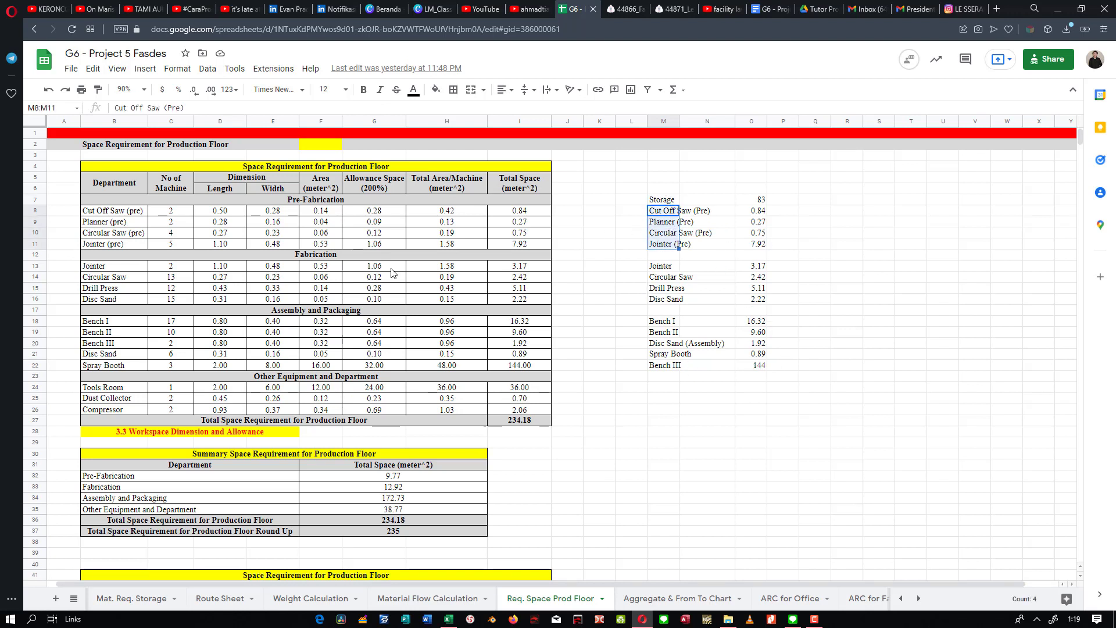
{"action": "left_click", "coordinate": [677, 201]}
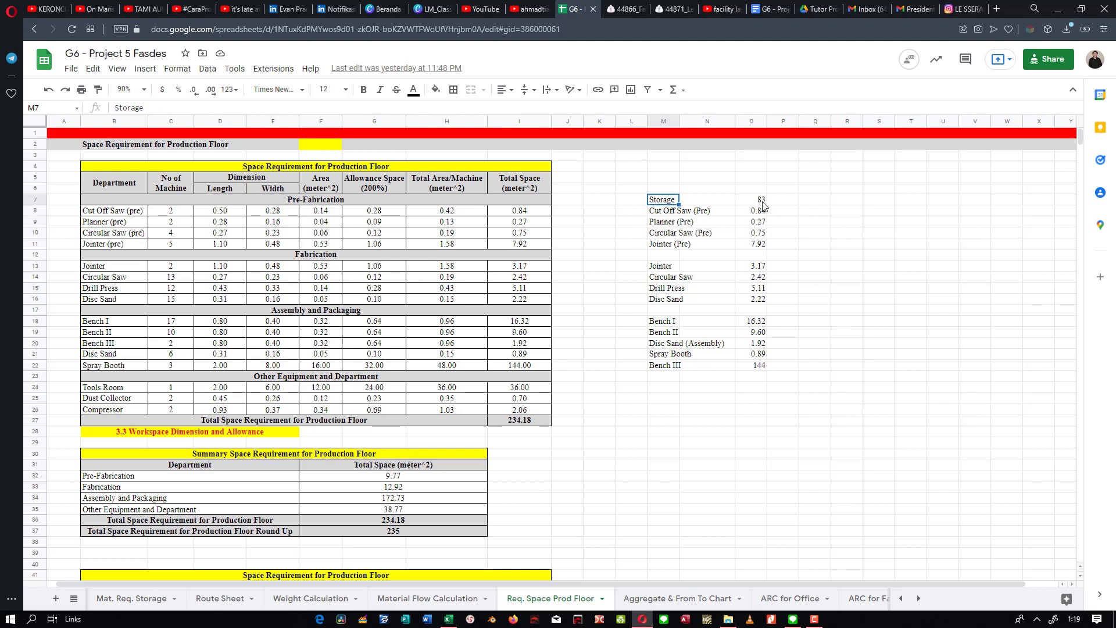
Trace the Storage area's formula to its source and examine the Storage row on the Summary of Total Space Req. sheet
{"action": "left_click", "coordinate": [917, 601]}
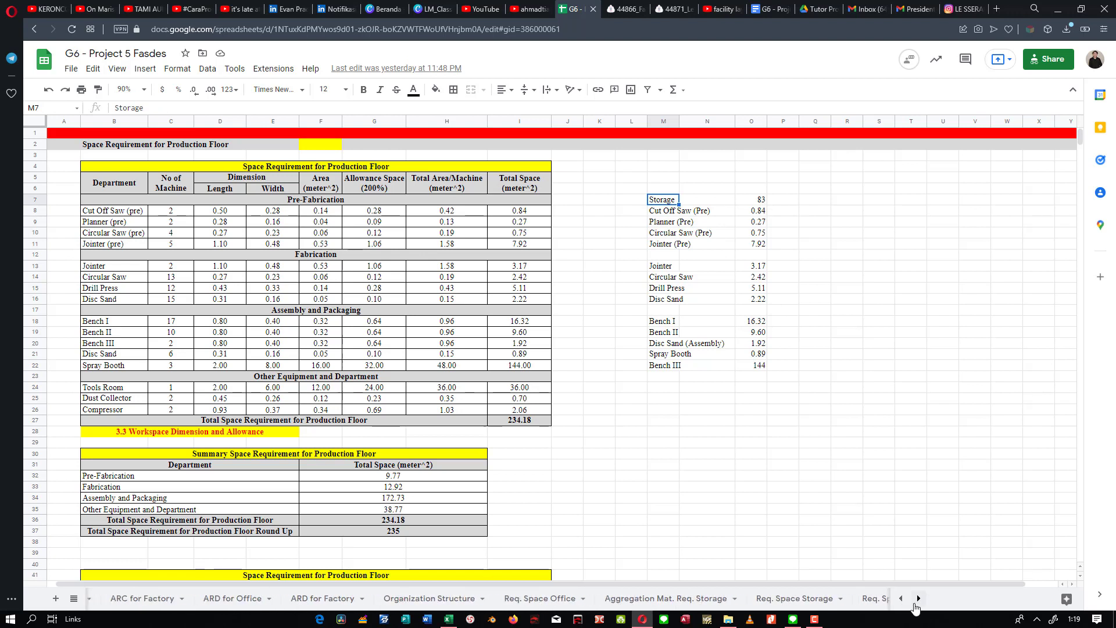
{"action": "left_click", "coordinate": [917, 602]}
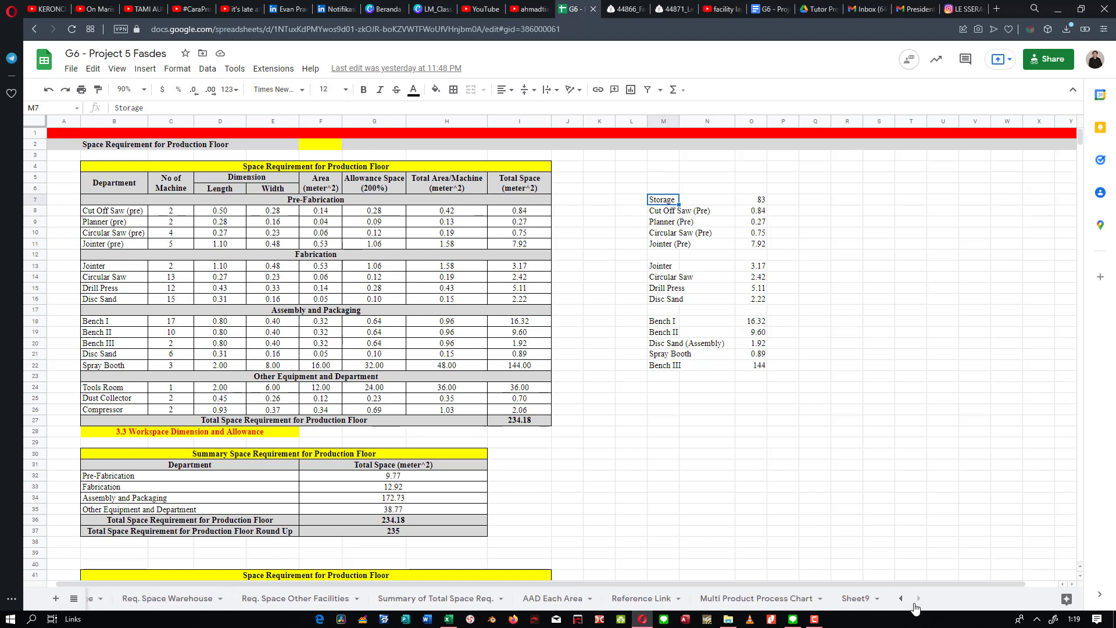
{"action": "left_click", "coordinate": [754, 204]}
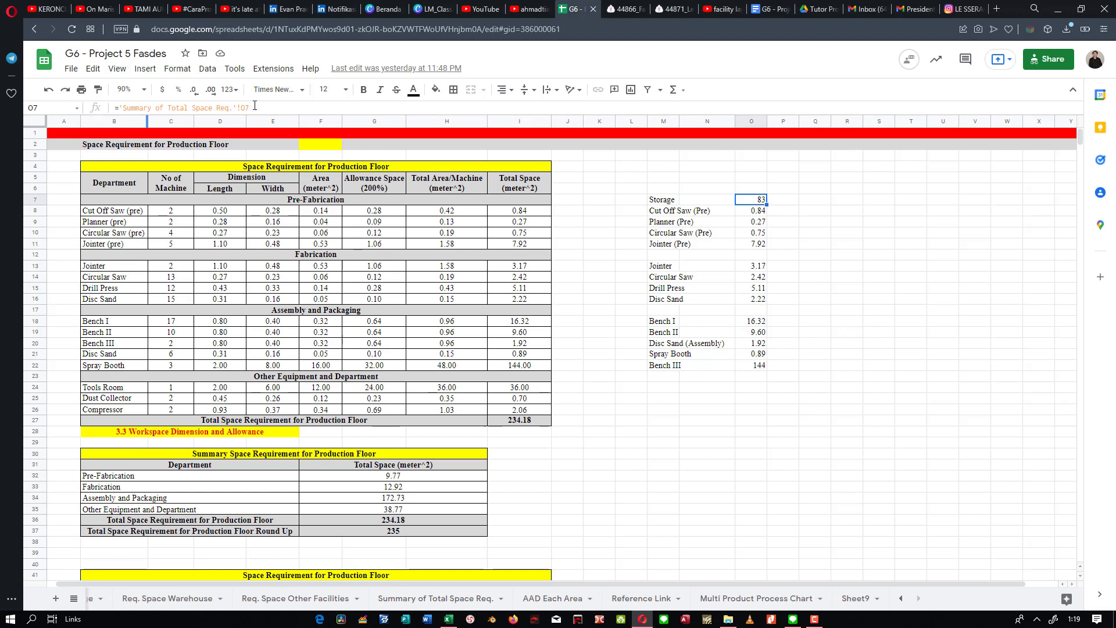
{"action": "left_click_drag", "start_coordinate": [250, 108], "coordinate": [58, 107]}
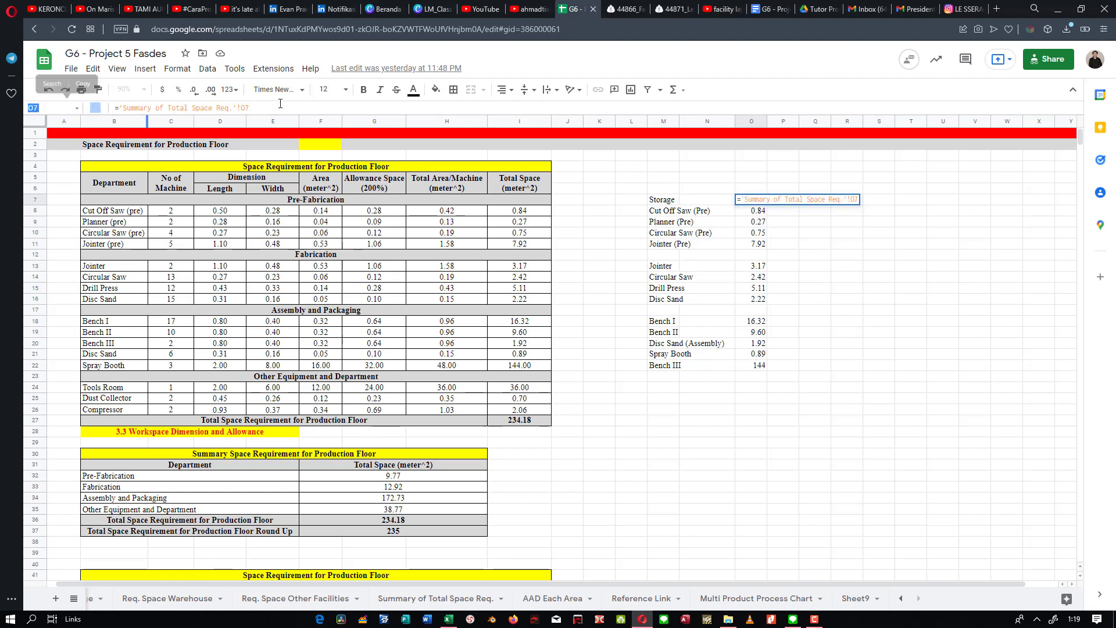
{"action": "left_click", "coordinate": [740, 377]}
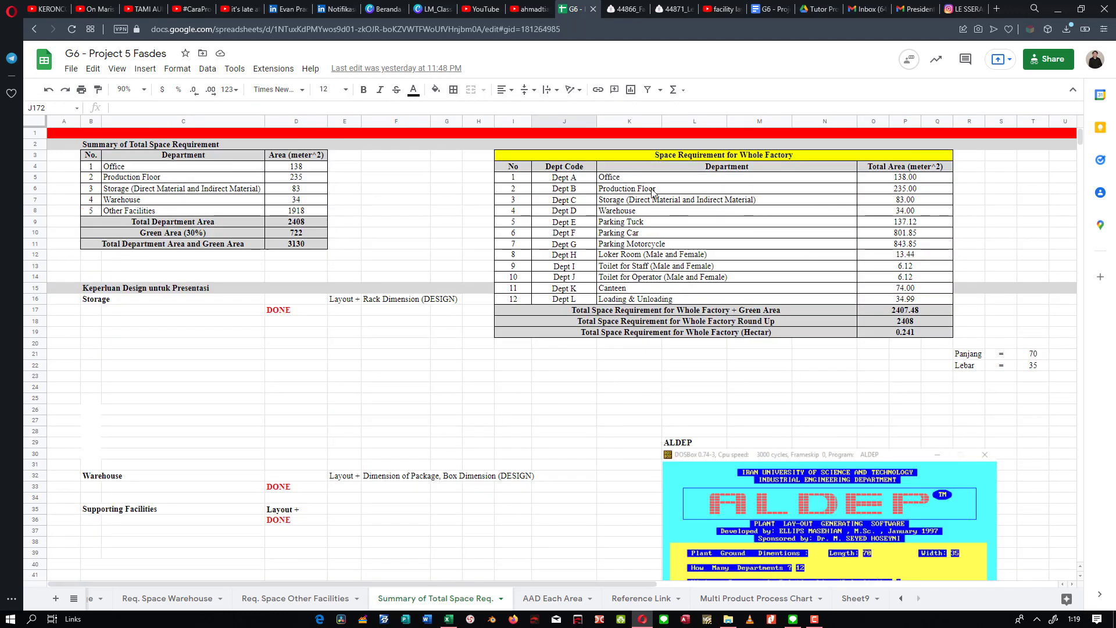
{"action": "left_click", "coordinate": [735, 200]}
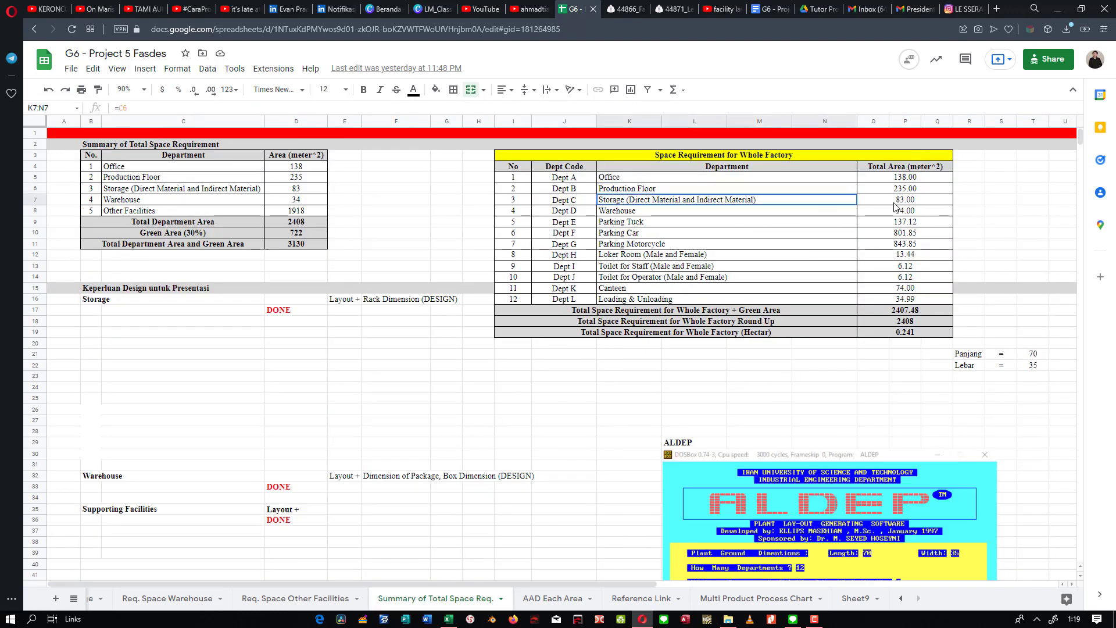
Return to the Req. Space Prod Floor sheet and examine the department areas listed beside the space requirement table
{"action": "left_click_drag", "start_coordinate": [895, 204], "coordinate": [832, 204]}
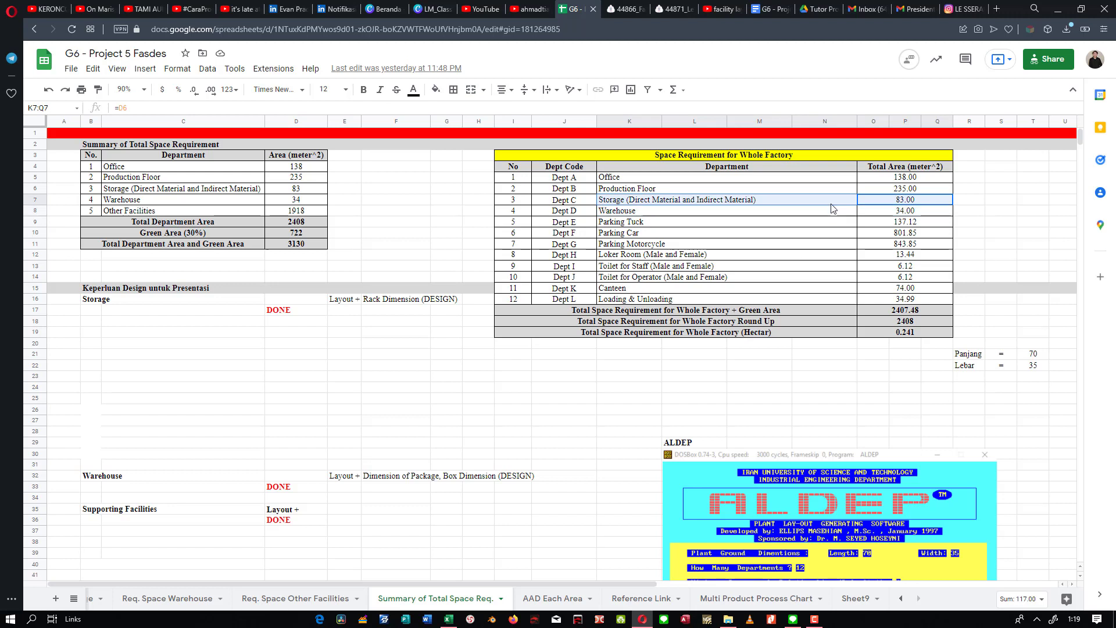
{"action": "left_click", "coordinate": [900, 598]}
{"action": "left_click", "coordinate": [900, 598]}
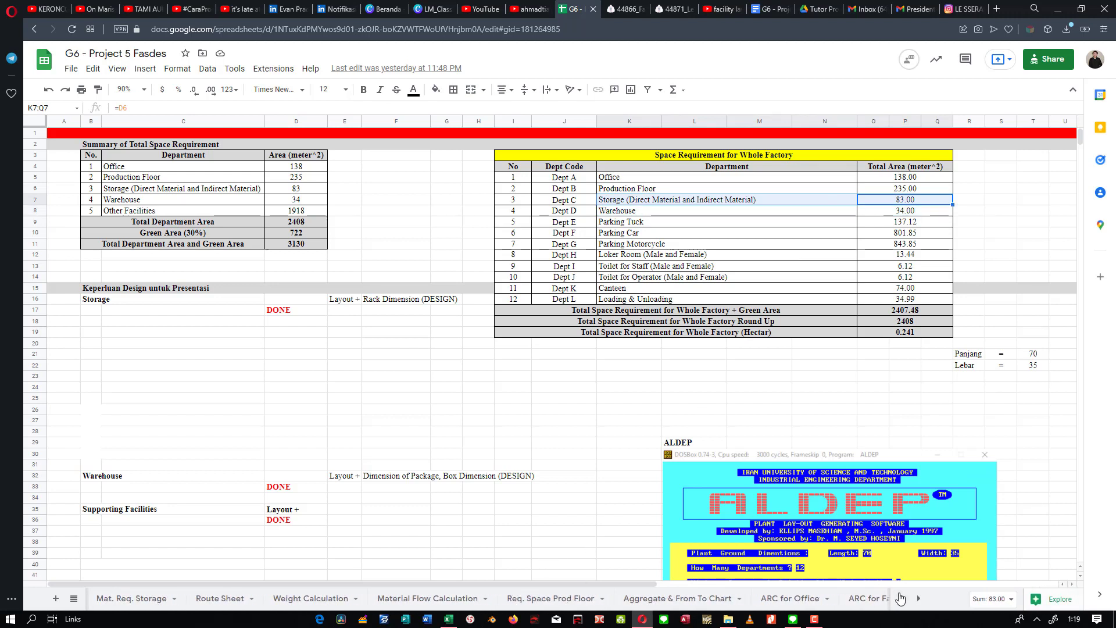
{"action": "left_click", "coordinate": [900, 598]}
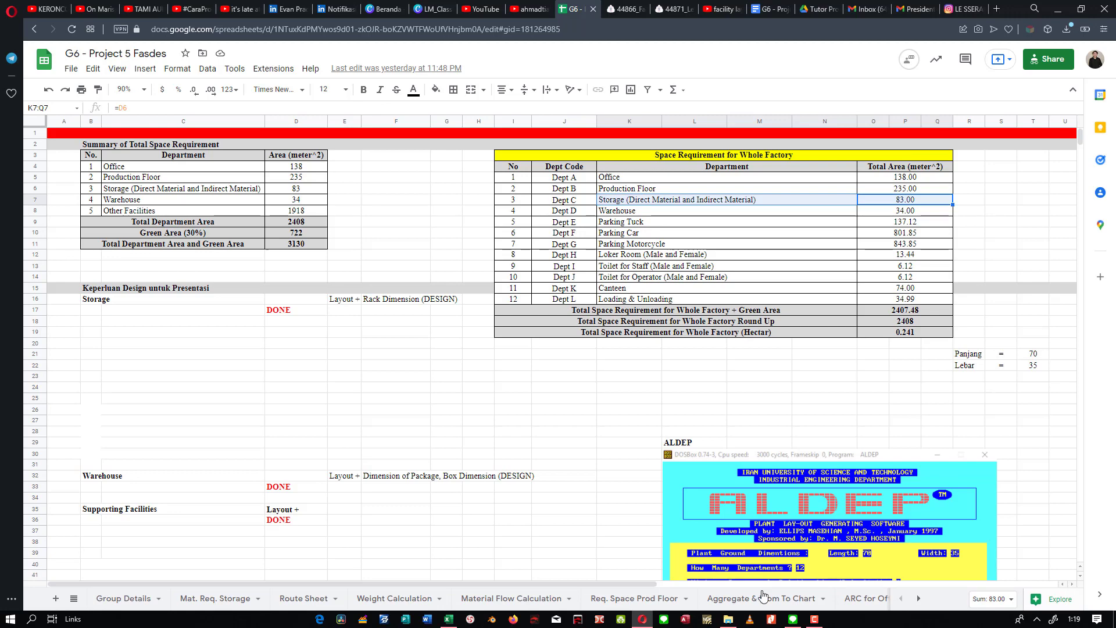
{"action": "left_click", "coordinate": [637, 598]}
{"action": "left_click", "coordinate": [779, 347]}
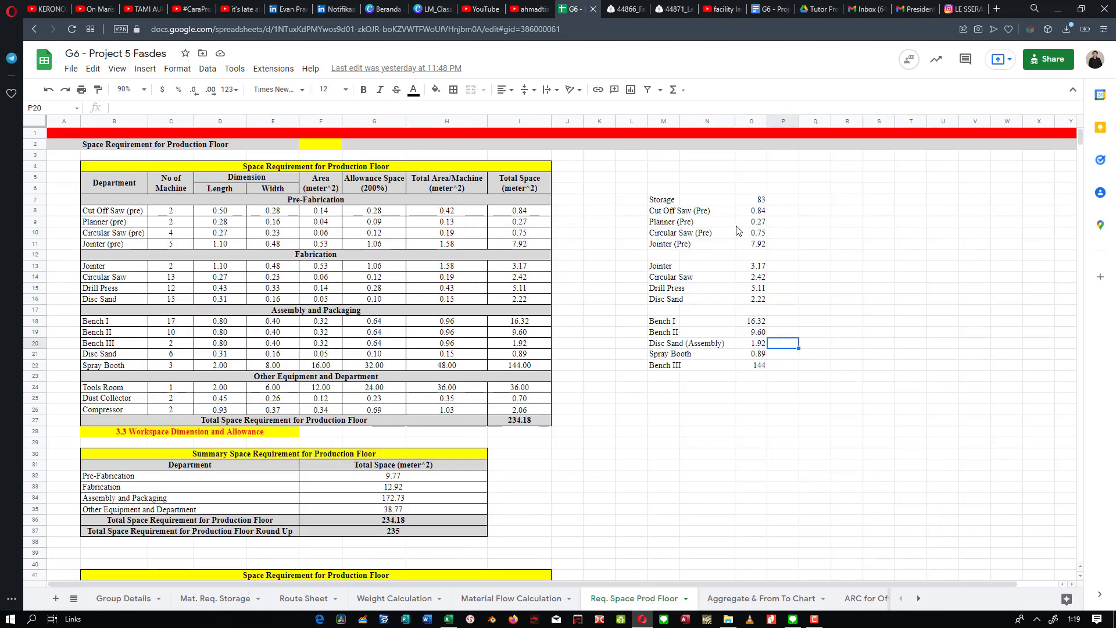
{"action": "left_click", "coordinate": [756, 232]}
{"action": "left_click", "coordinate": [773, 258]}
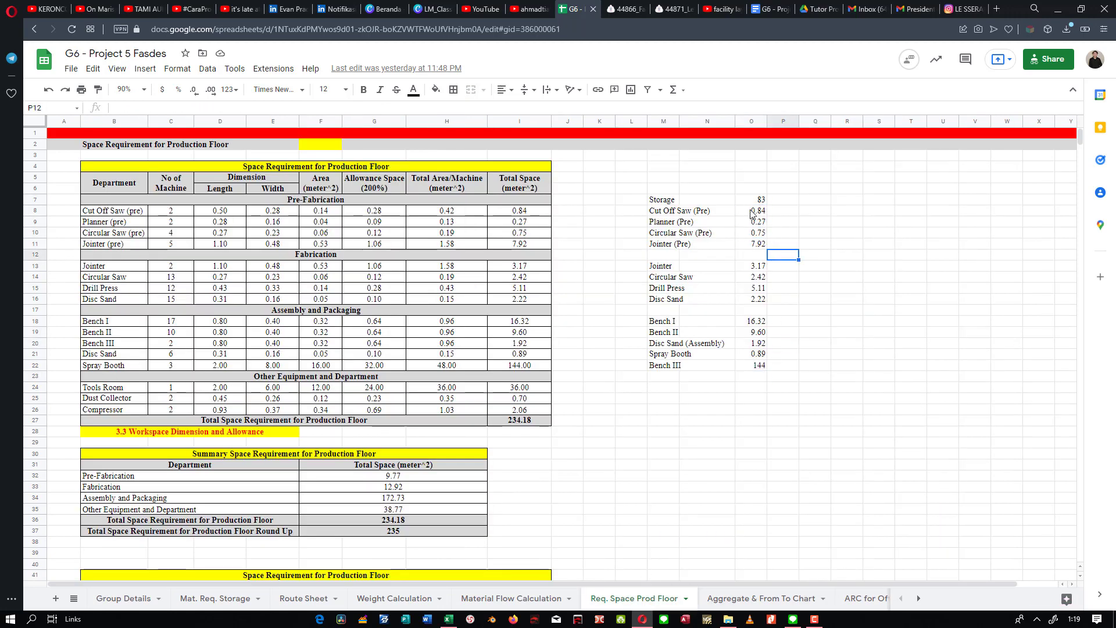
{"action": "left_click", "coordinate": [755, 211]}
{"action": "left_click", "coordinate": [755, 199]}
{"action": "left_click", "coordinate": [755, 233]}
{"action": "left_click", "coordinate": [755, 255]}
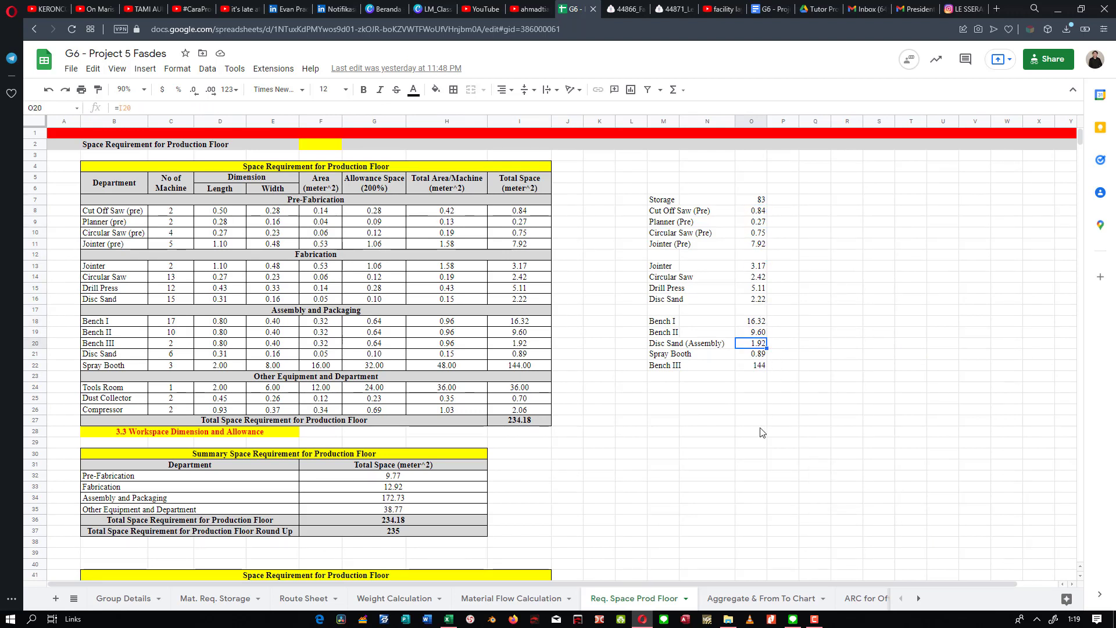
{"action": "left_click", "coordinate": [760, 465]}
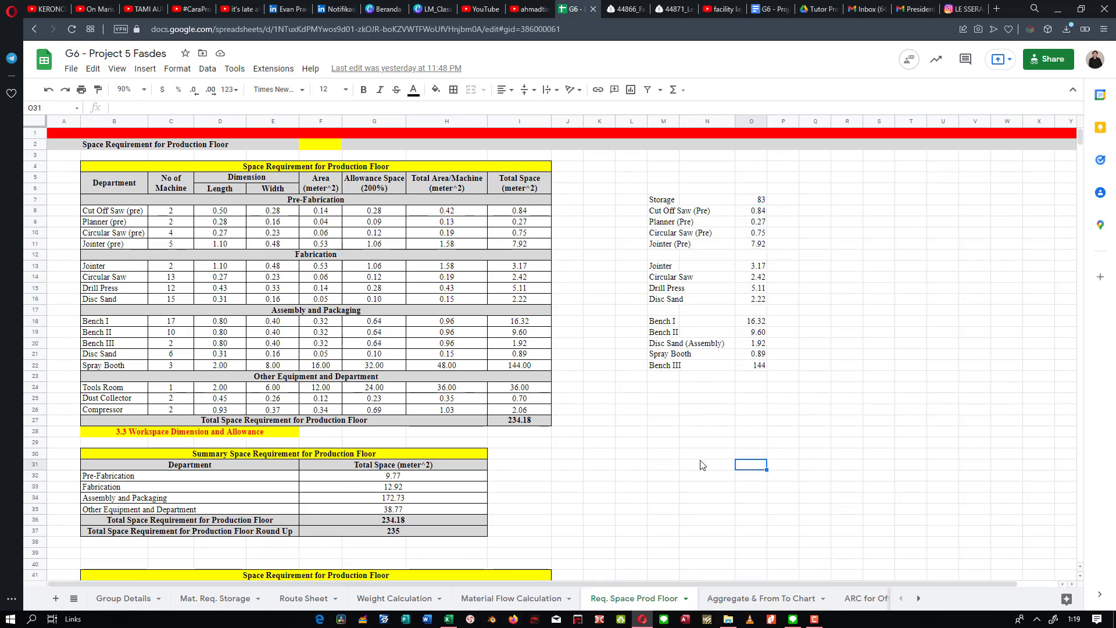
{"action": "left_click", "coordinate": [728, 618]}
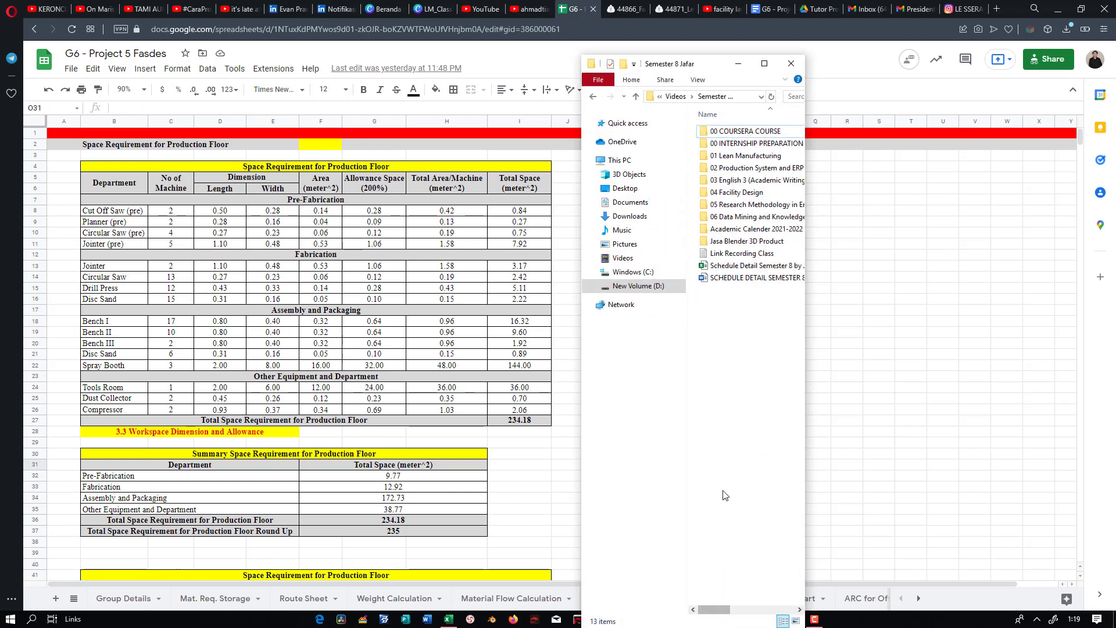
{"action": "left_click", "coordinate": [764, 63]}
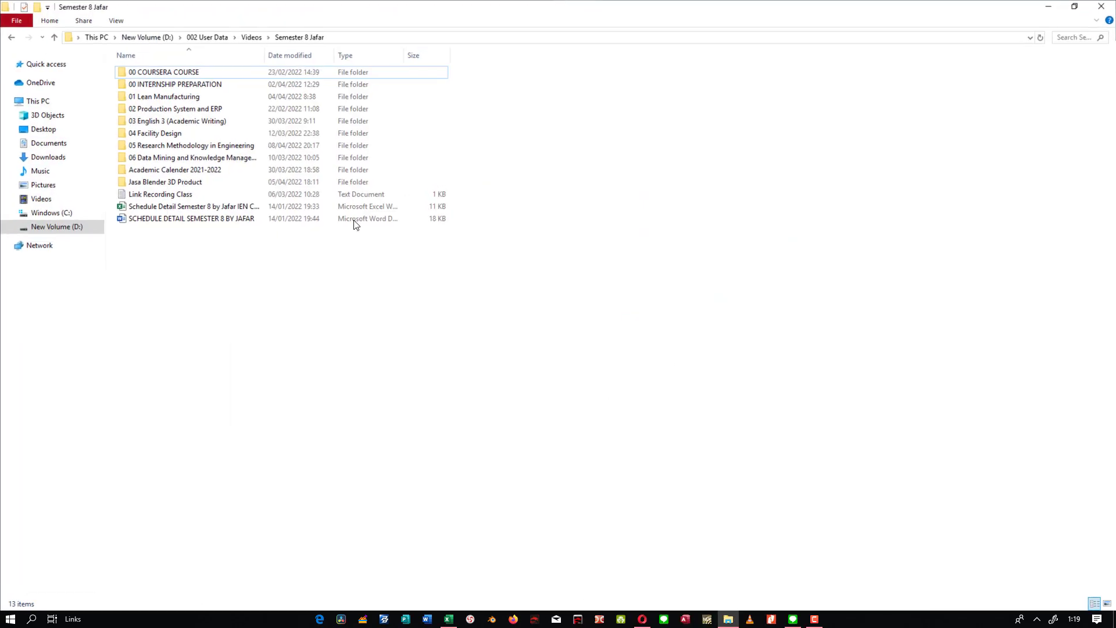
{"action": "double_click", "coordinate": [172, 138]}
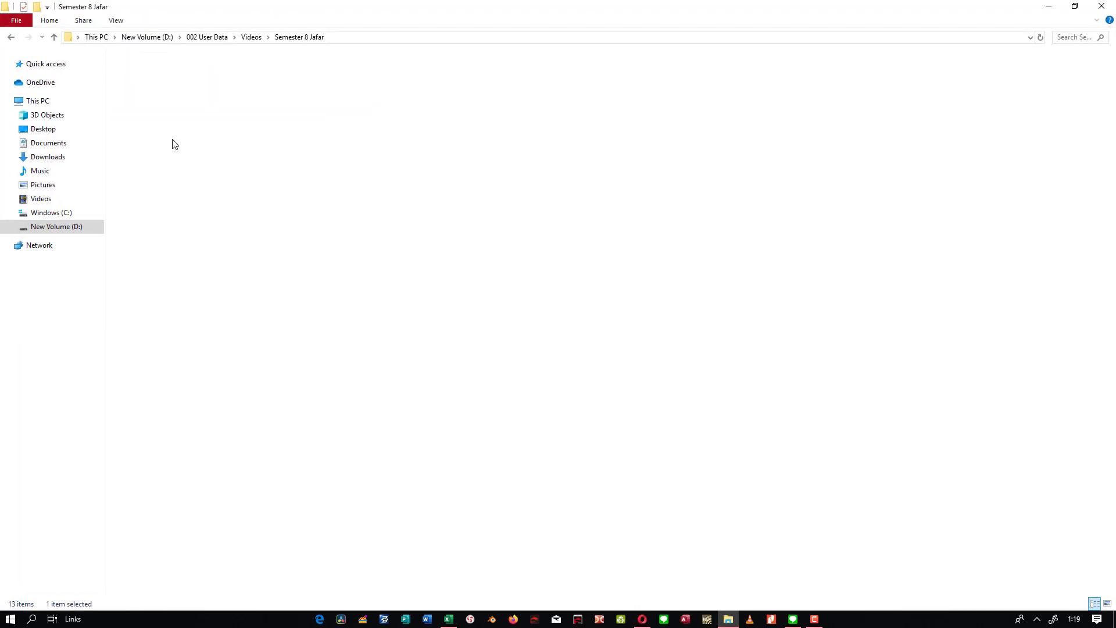
{"action": "left_click", "coordinate": [1101, 6]}
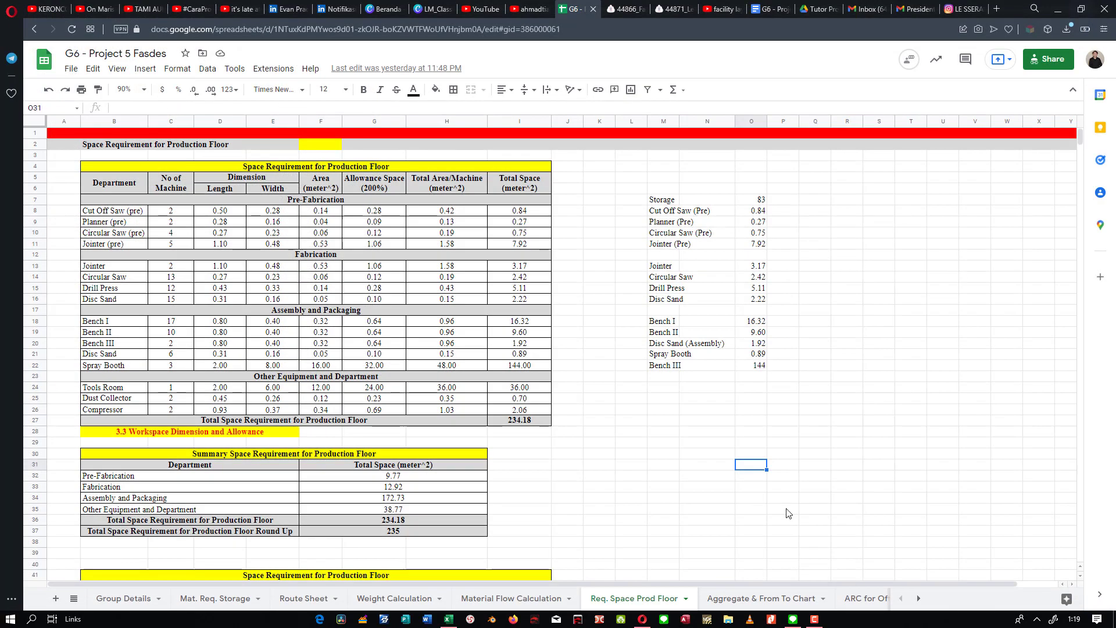
Open the recent workbook CRAFT Production Floor Group 6 Class 1 beside Book1 and show its Production_Floor_layout sheet
{"action": "right_click", "coordinate": [448, 619]}
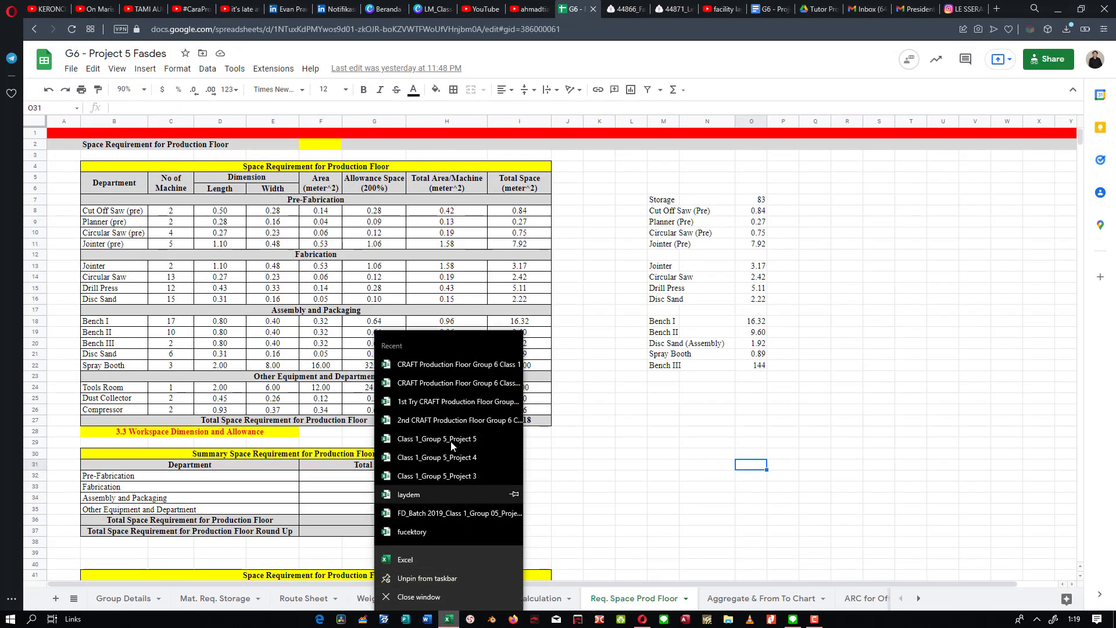
{"action": "left_click", "coordinate": [458, 370]}
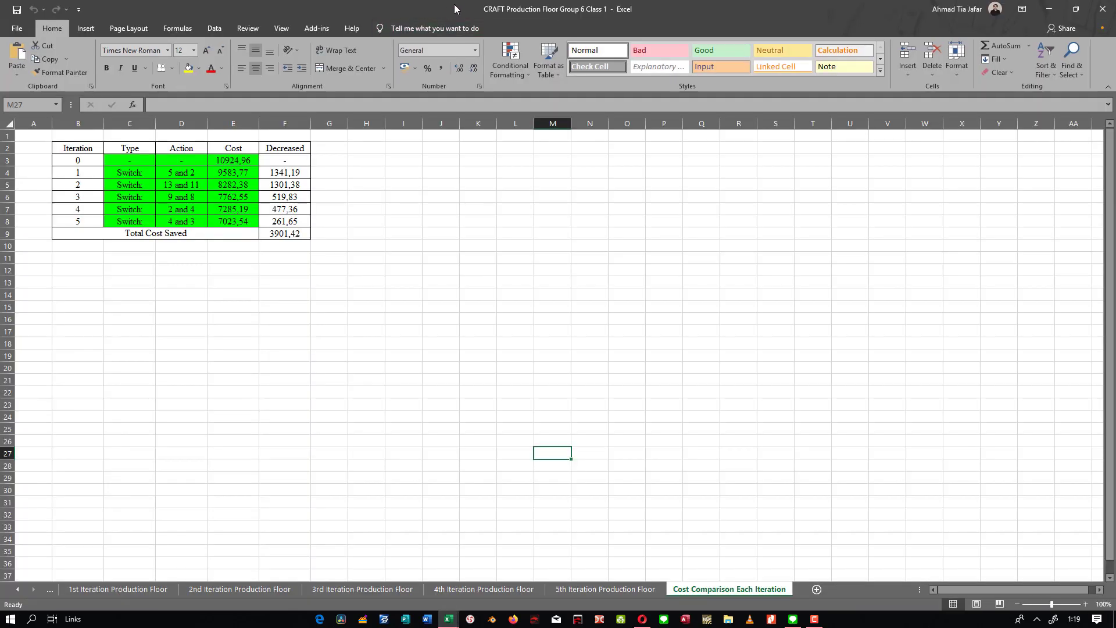
{"action": "key", "text": "Return"}
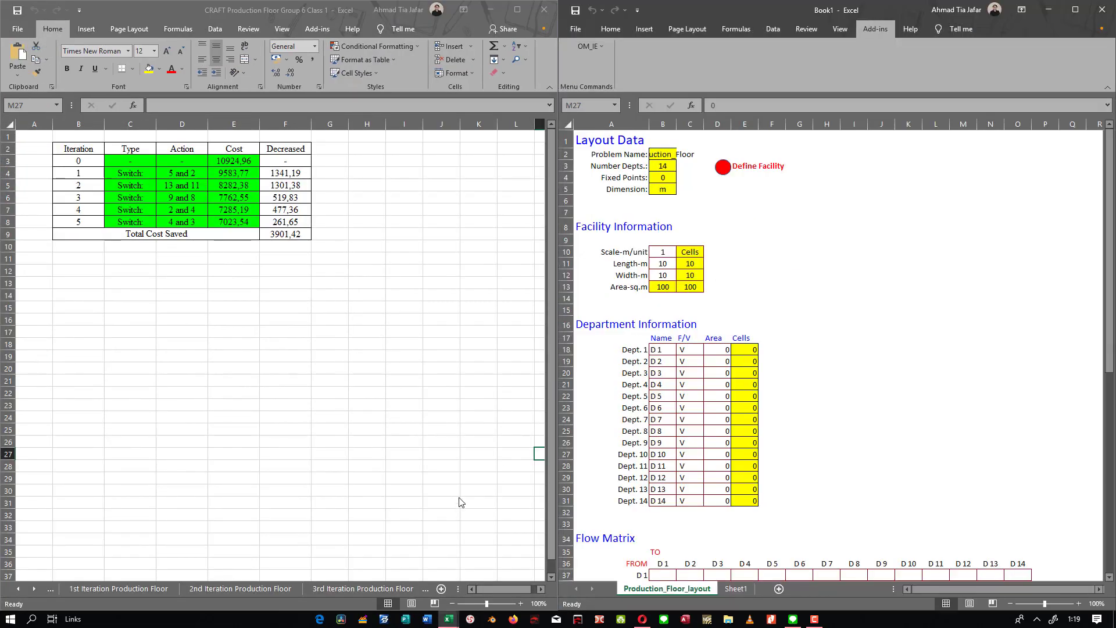
{"action": "left_click", "coordinate": [371, 586]}
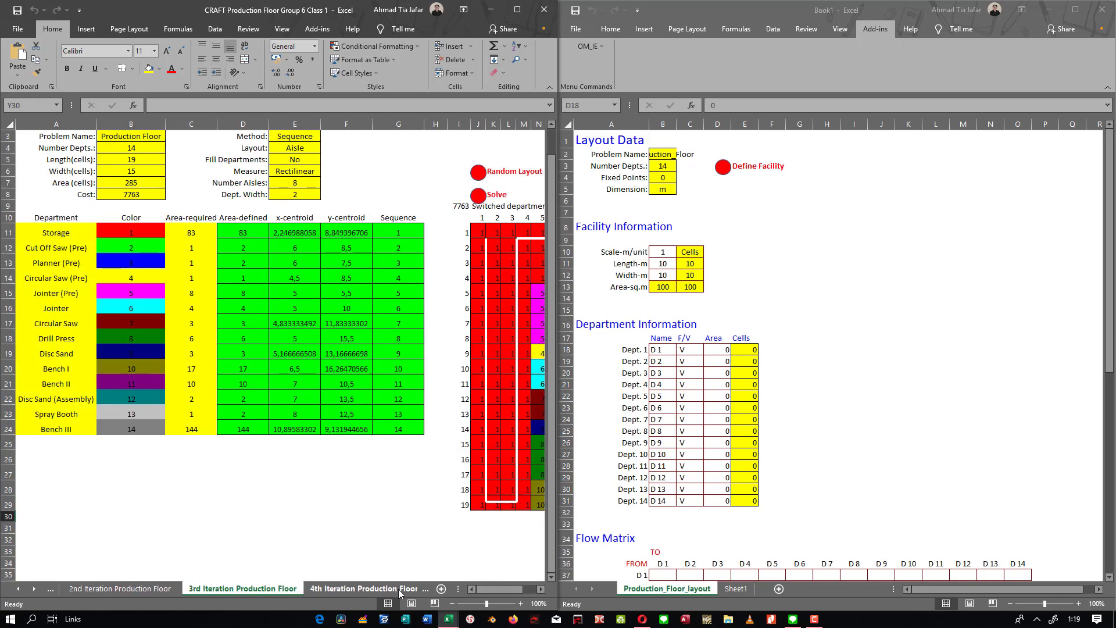
{"action": "left_click", "coordinate": [54, 590]}
{"action": "left_click", "coordinate": [54, 591]}
{"action": "left_click", "coordinate": [54, 590]}
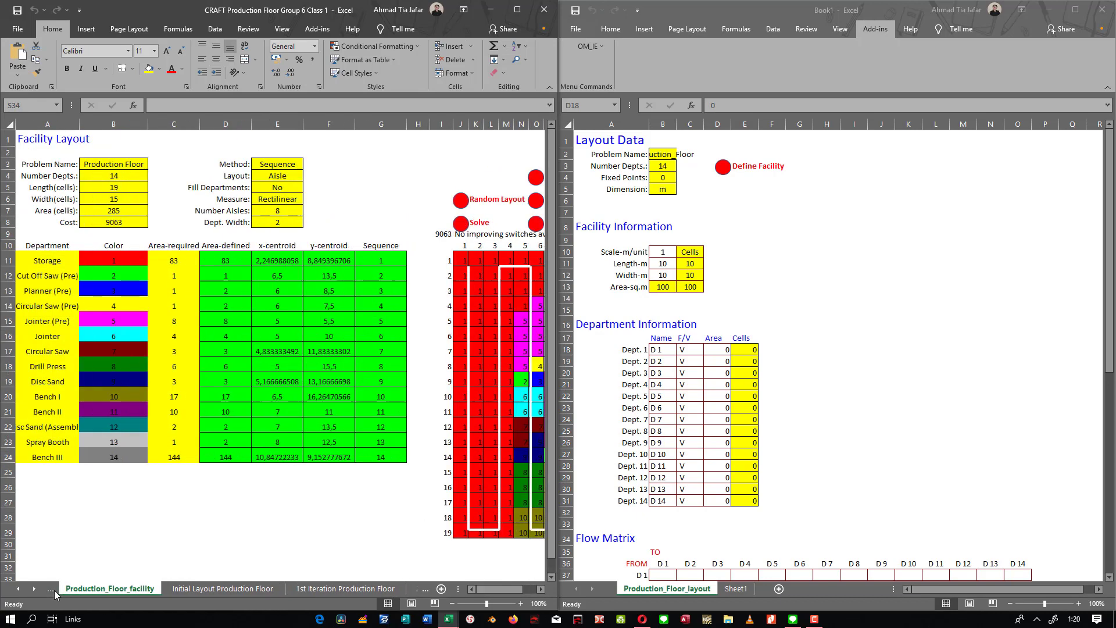
{"action": "left_click", "coordinate": [54, 591]}
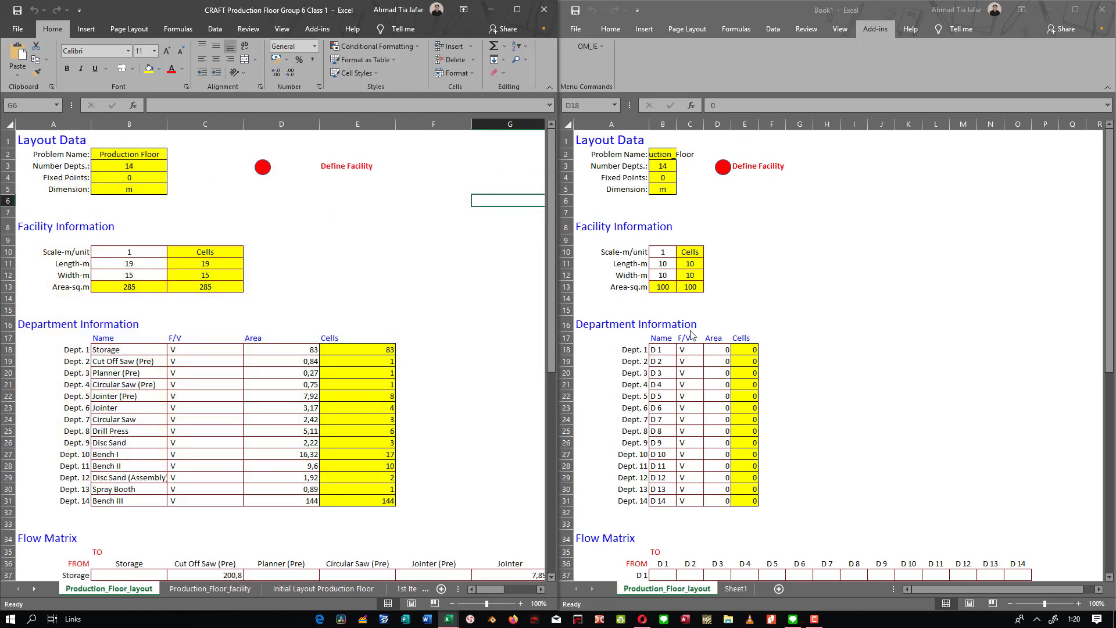
Copy the 14 department areas from the CRAFT Production Floor Group 6 workbook into the Area cells of Book1
{"action": "left_click", "coordinate": [292, 318]}
{"action": "left_click_drag", "start_coordinate": [281, 349], "coordinate": [273, 501]}
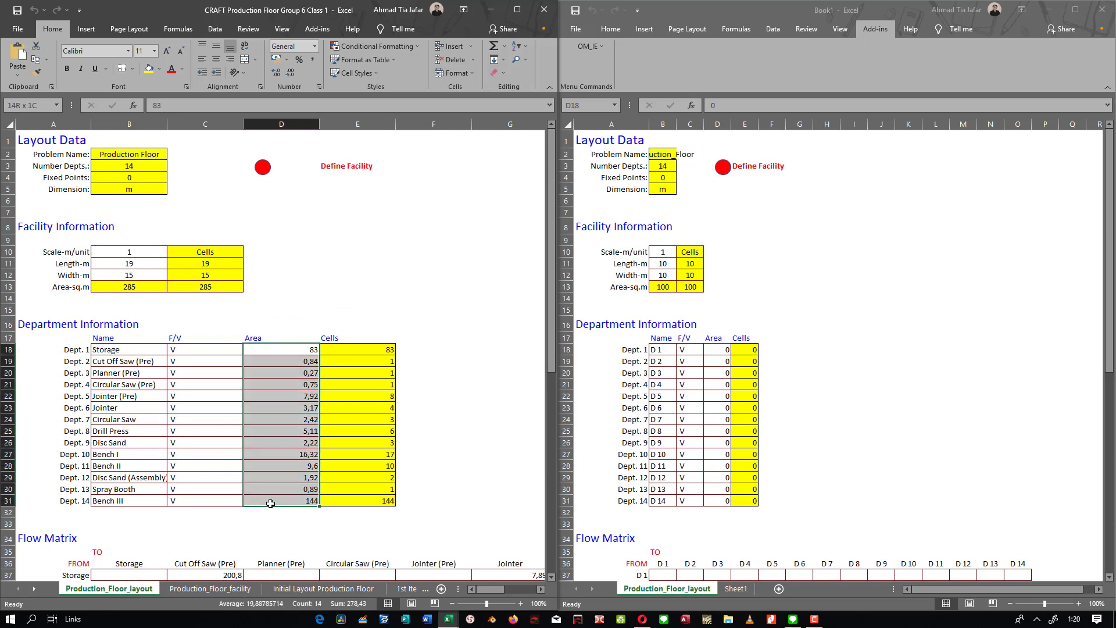
{"action": "left_click_drag", "start_coordinate": [133, 251], "coordinate": [132, 266]}
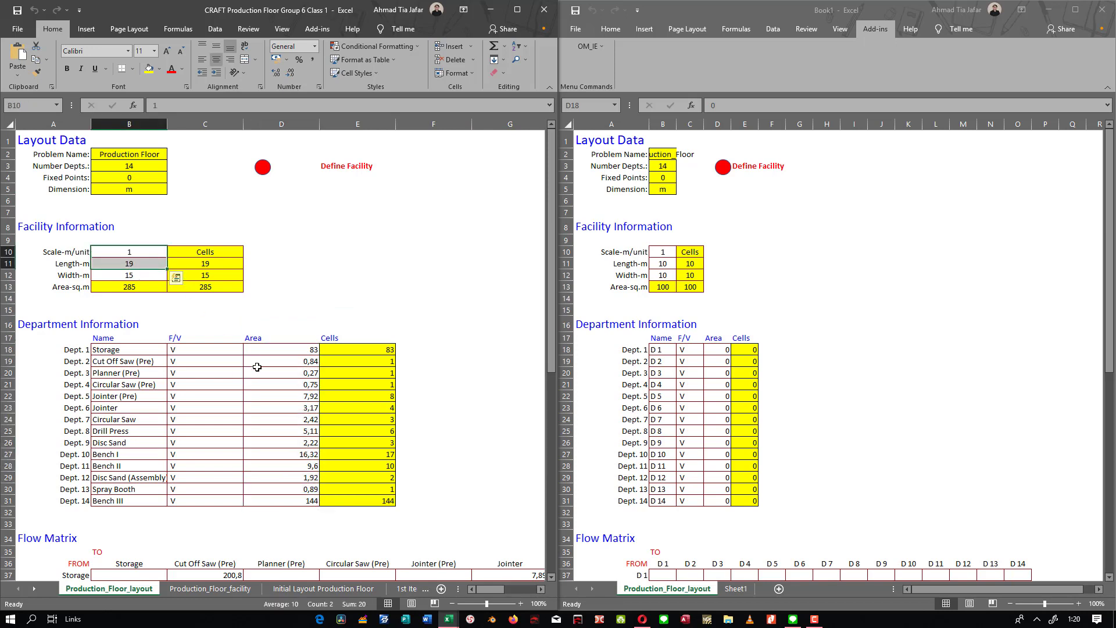
{"action": "left_click_drag", "start_coordinate": [267, 350], "coordinate": [283, 506]}
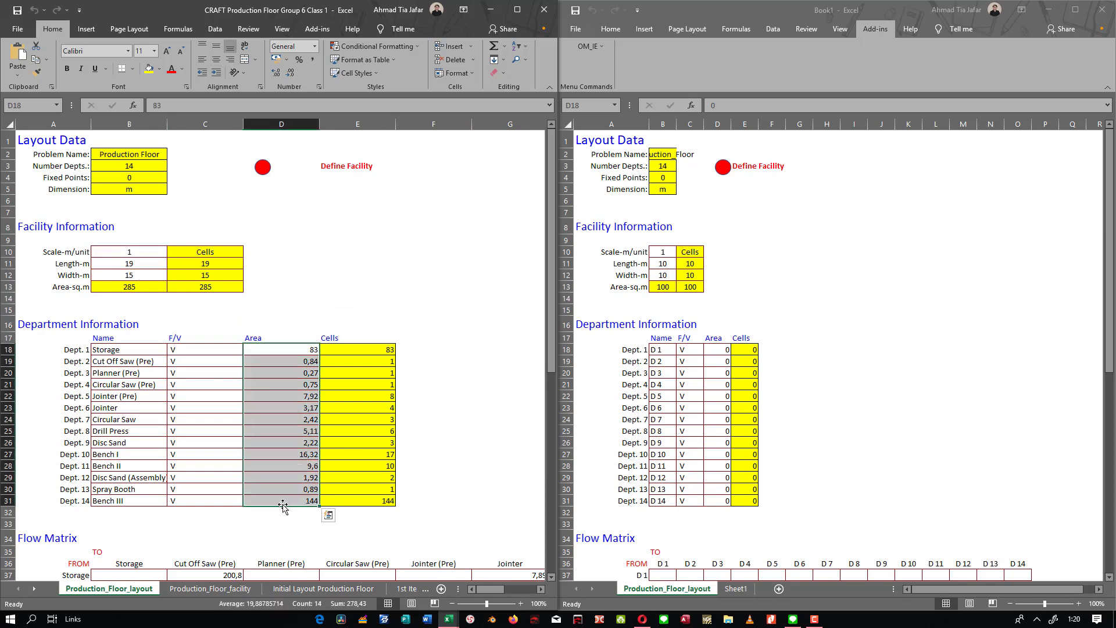
{"action": "key", "text": "ctrl+c"}
{"action": "left_click", "coordinate": [713, 349]}
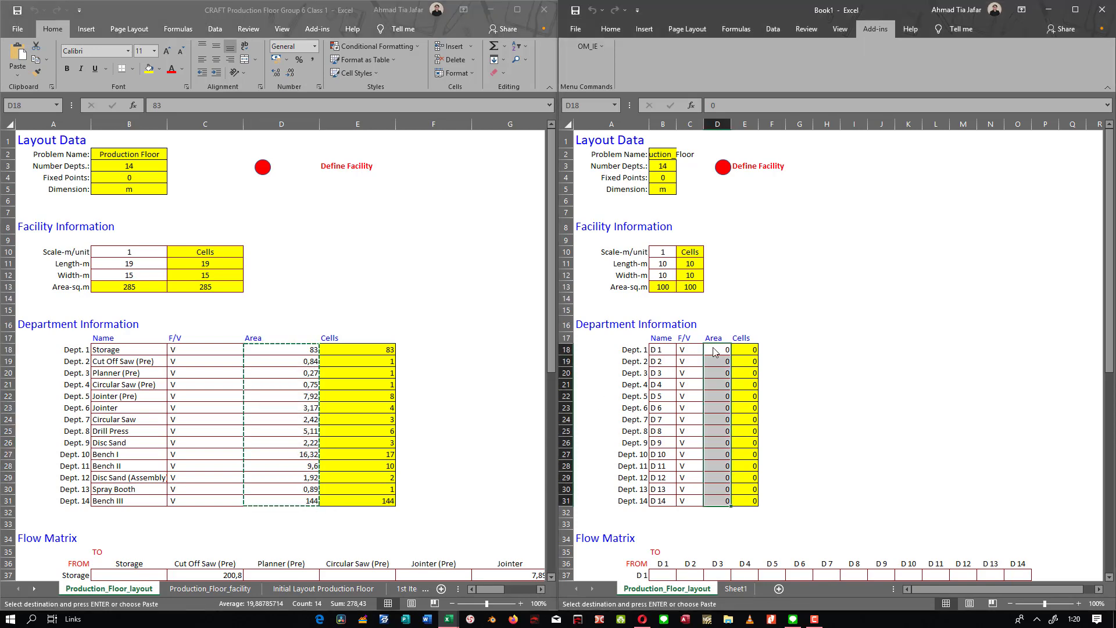
{"action": "right_click", "coordinate": [713, 347]}
{"action": "left_click", "coordinate": [755, 140]}
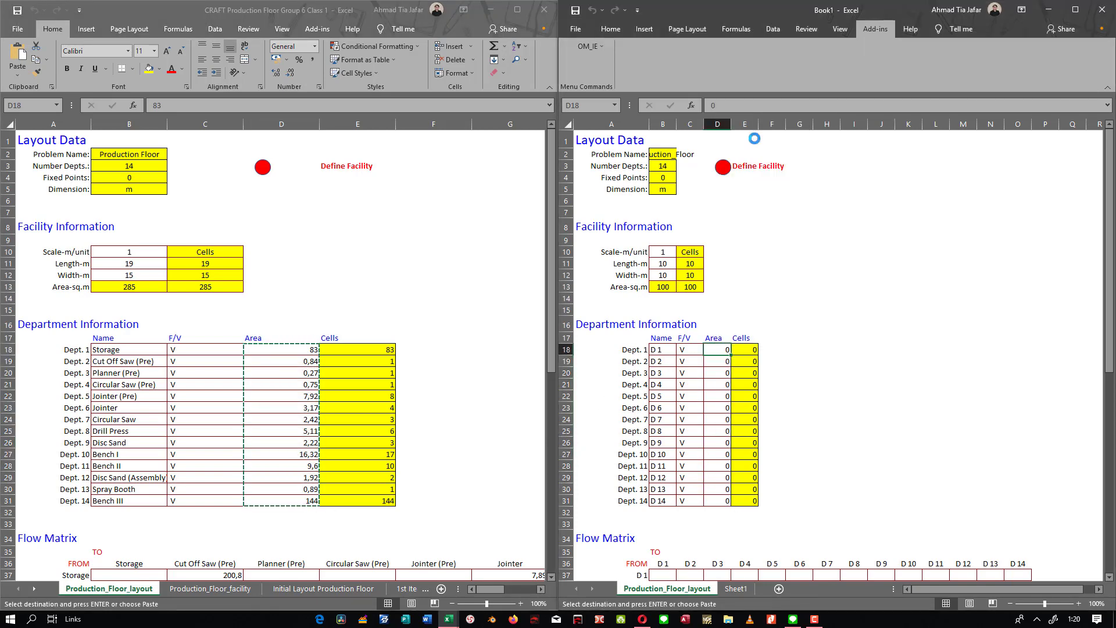
{"action": "left_click", "coordinate": [738, 478]}
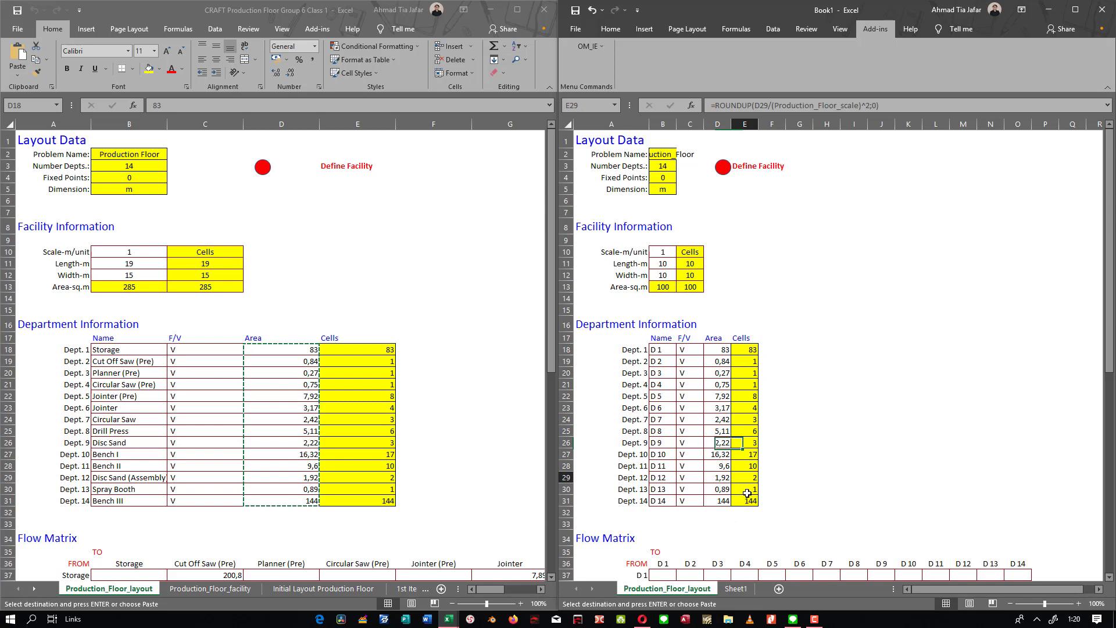
{"action": "left_click", "coordinate": [778, 511]}
Examine the Area values and the F/V setting of each department in Book1's Department Information table
{"action": "scroll", "coordinate": [793, 495], "scroll_direction": "down", "scroll_amount": 1}
{"action": "scroll", "coordinate": [789, 473], "scroll_direction": "up", "scroll_amount": 1}
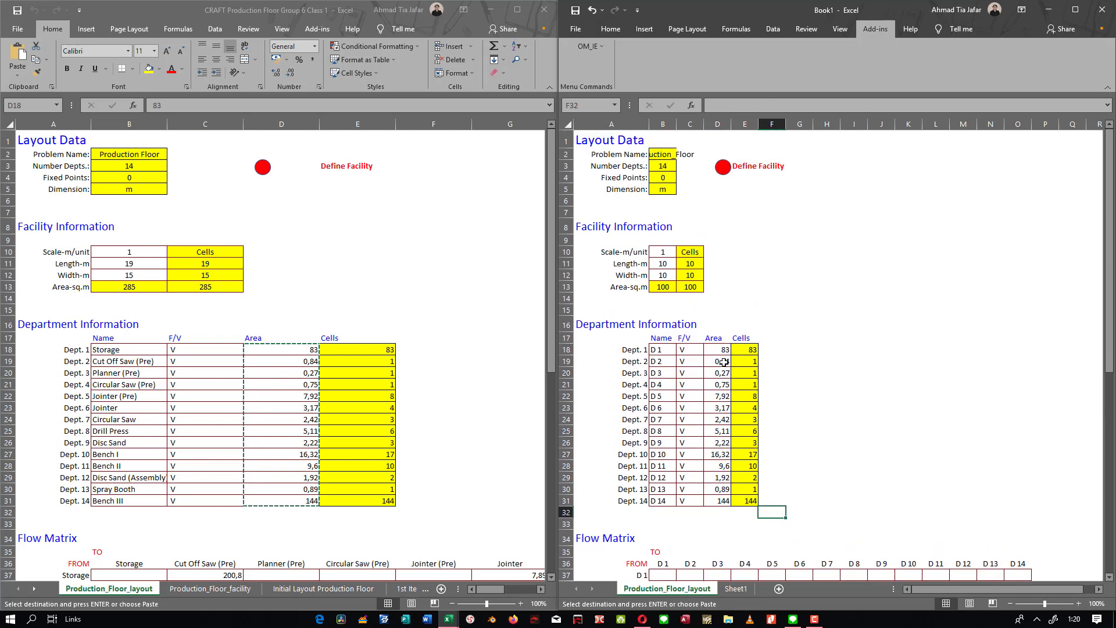
{"action": "left_click_drag", "start_coordinate": [723, 357], "coordinate": [717, 492]}
{"action": "left_click", "coordinate": [777, 510]}
{"action": "left_click", "coordinate": [689, 350]}
{"action": "left_click", "coordinate": [688, 386]}
{"action": "left_click", "coordinate": [687, 396]}
{"action": "left_click", "coordinate": [686, 417]}
{"action": "left_click", "coordinate": [698, 453]}
{"action": "left_click", "coordinate": [691, 489]}
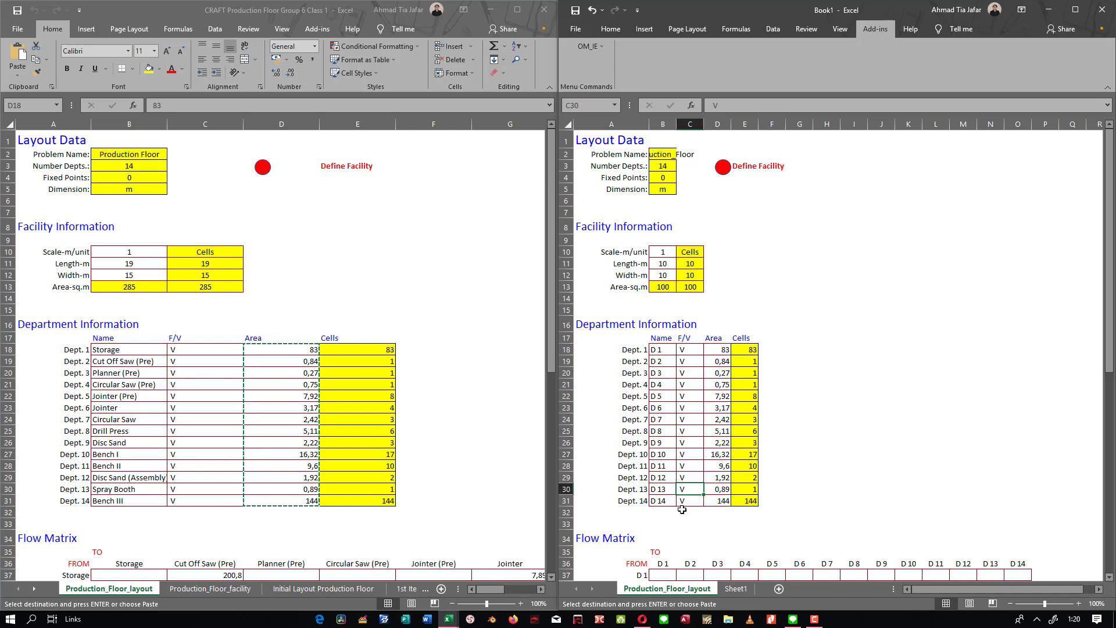
{"action": "left_click", "coordinate": [682, 511]}
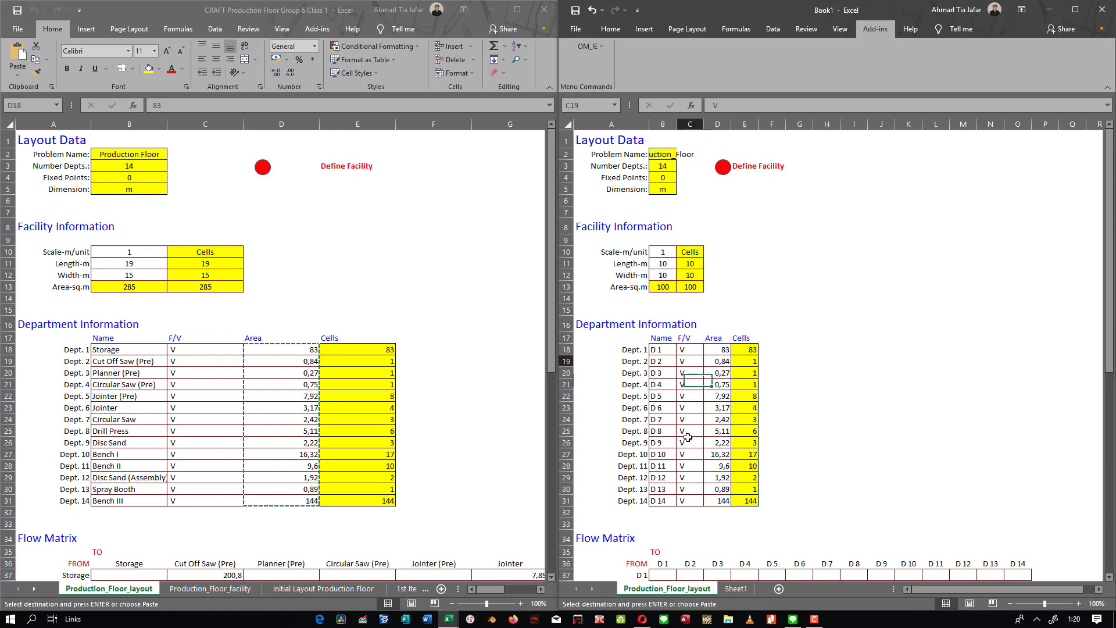
{"action": "left_click_drag", "start_coordinate": [686, 359], "coordinate": [689, 442]}
Copy the 14 department names, Storage to Bench III, into the Name cells of Book1 and widen column B
{"action": "left_click", "coordinate": [147, 369]}
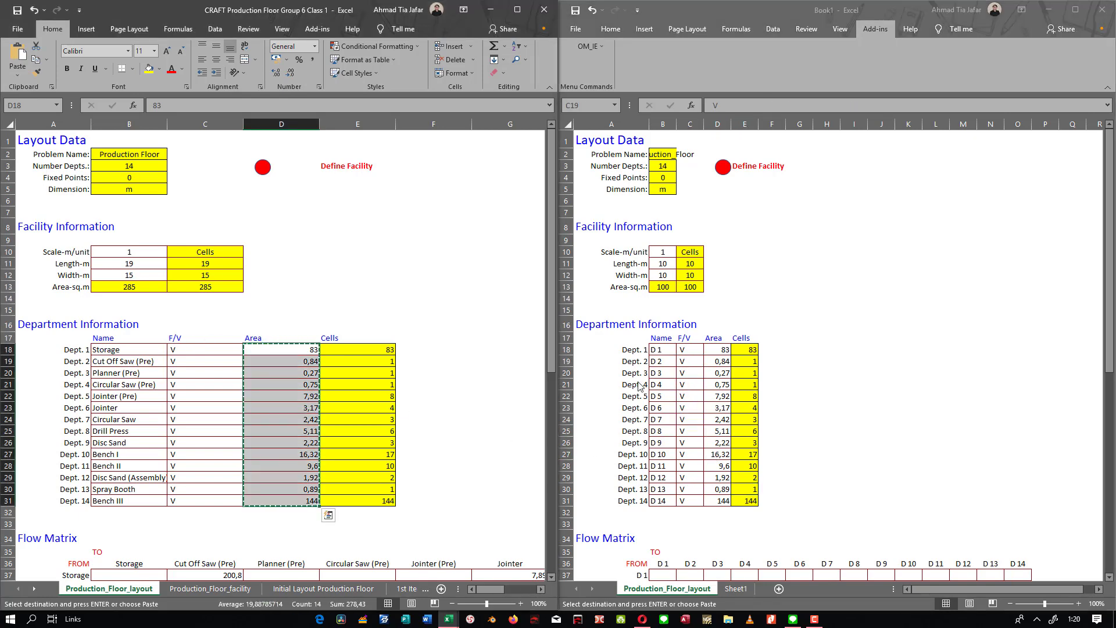
{"action": "left_click", "coordinate": [670, 351]}
{"action": "left_click_drag", "start_coordinate": [663, 371], "coordinate": [663, 501]}
{"action": "left_click", "coordinate": [155, 353]}
{"action": "left_click", "coordinate": [156, 353]}
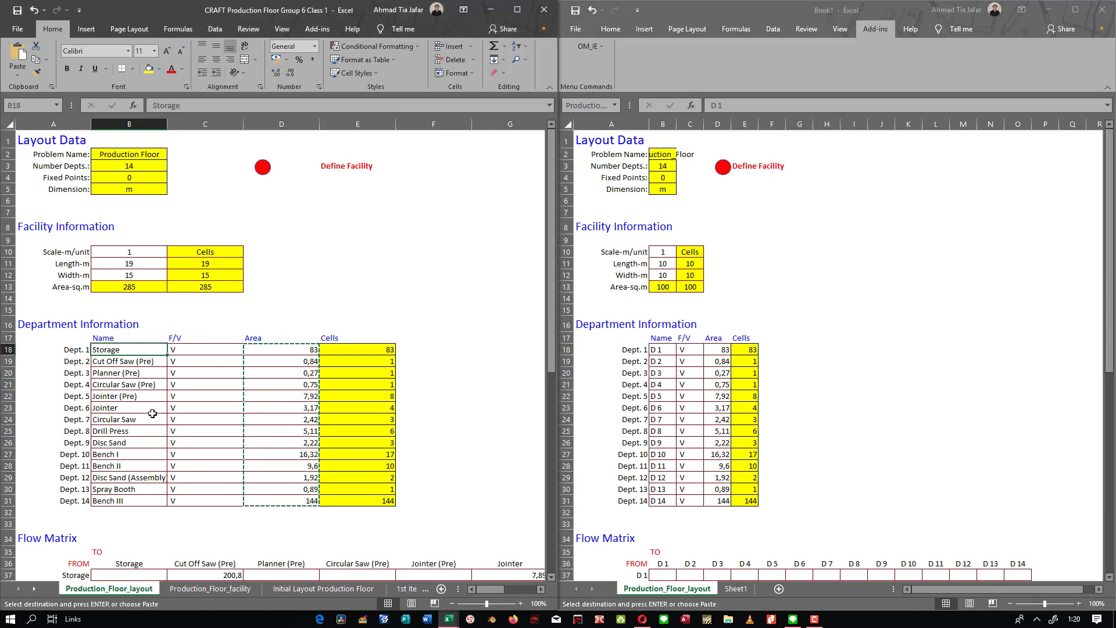
{"action": "left_click", "coordinate": [140, 510], "text": "shift"}
{"action": "left_click", "coordinate": [139, 501], "text": "shift"}
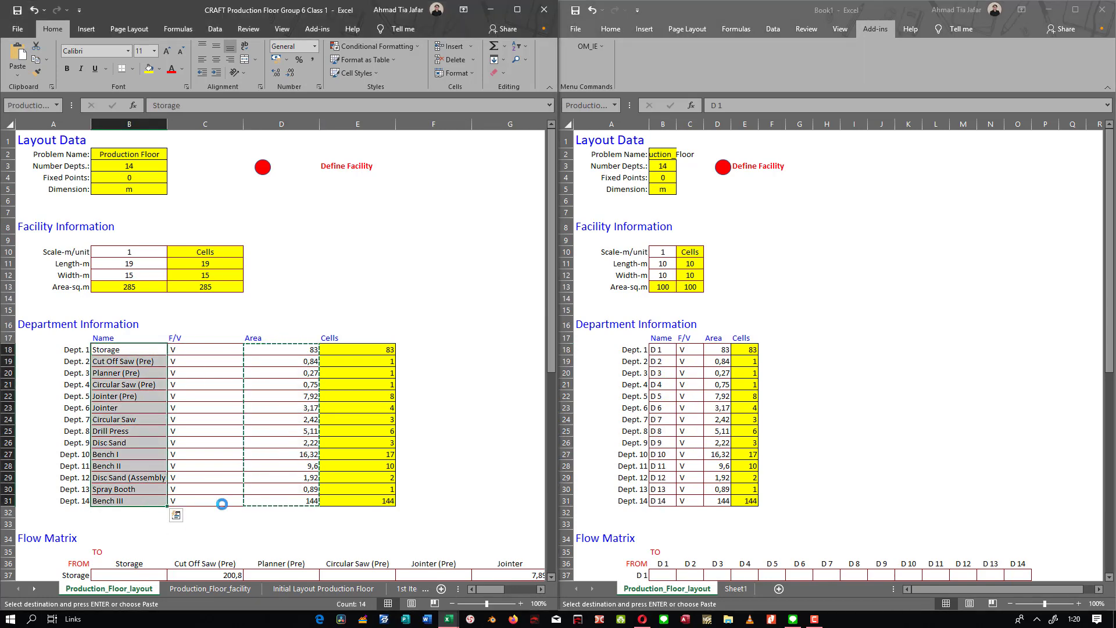
{"action": "left_click", "coordinate": [659, 350]}
{"action": "left_click", "coordinate": [659, 351]}
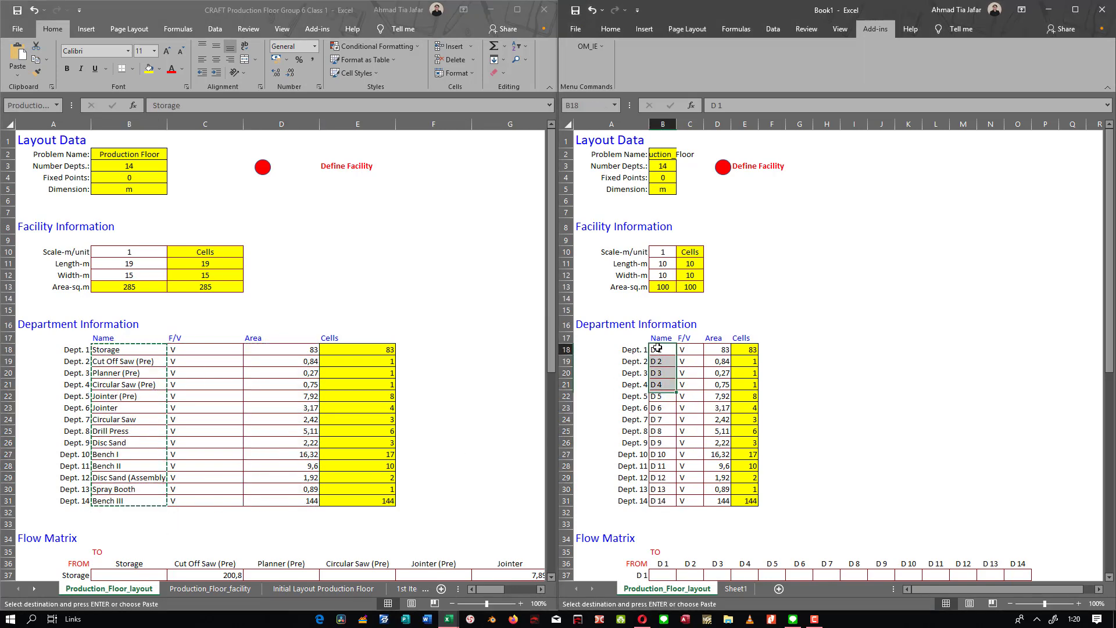
{"action": "right_click", "coordinate": [659, 350]}
{"action": "left_click", "coordinate": [702, 123]}
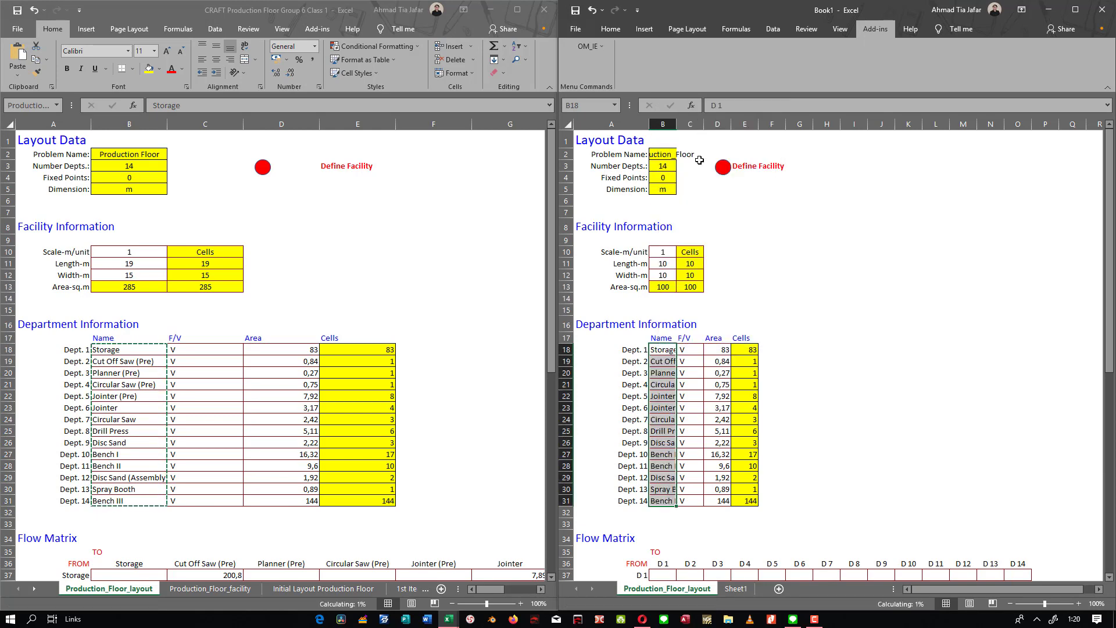
{"action": "left_click_drag", "start_coordinate": [676, 127], "coordinate": [708, 127]}
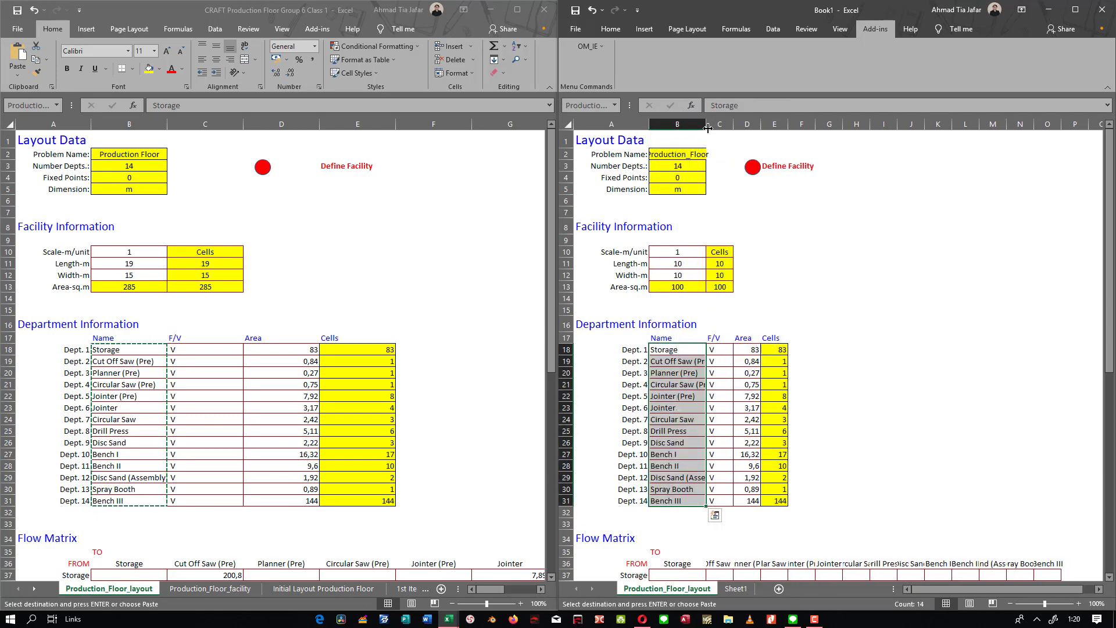
Locate the Flow Matrix in Book1 and select its cells from Storage to Bench III, B37:O50
{"action": "scroll", "coordinate": [724, 352], "scroll_direction": "down", "scroll_amount": 2}
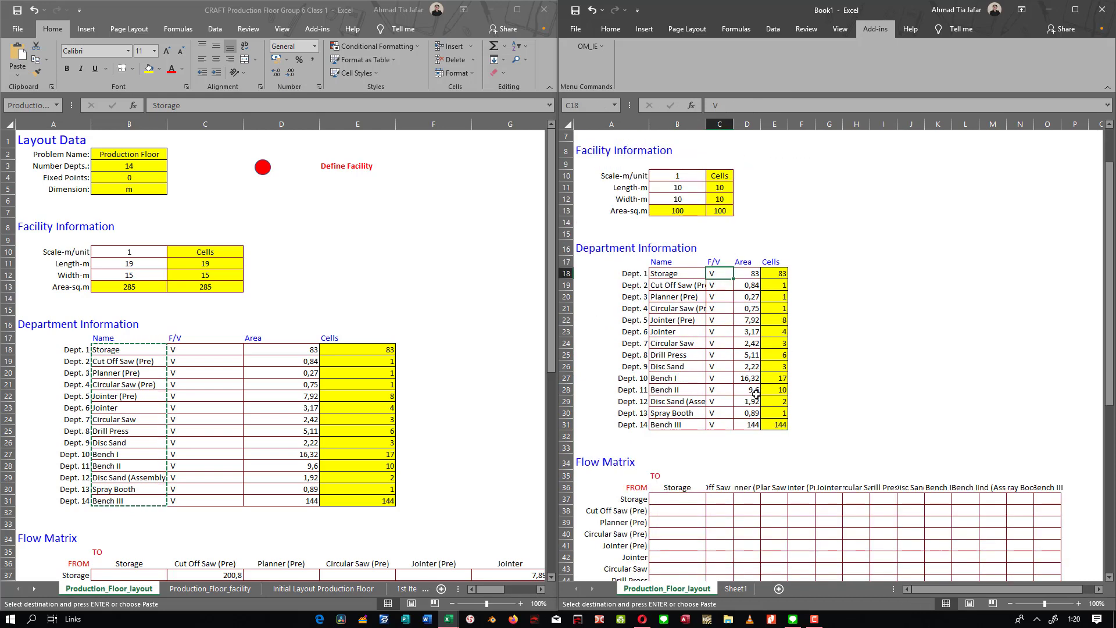
{"action": "left_click", "coordinate": [804, 379]}
{"action": "scroll", "coordinate": [819, 425], "scroll_direction": "down", "scroll_amount": 3}
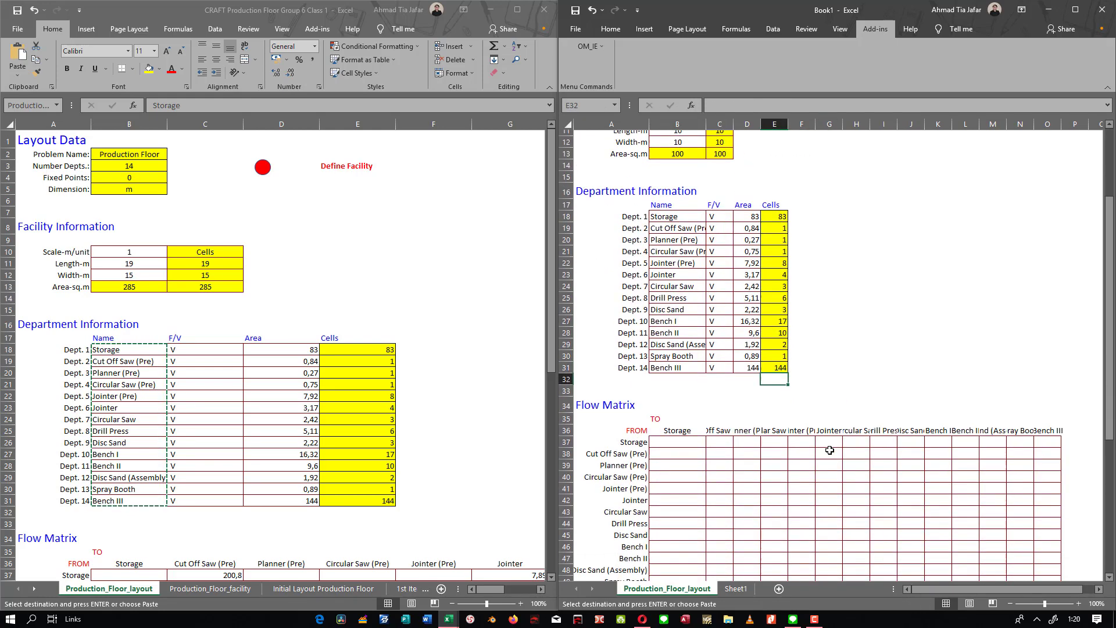
{"action": "left_click", "coordinate": [691, 393]}
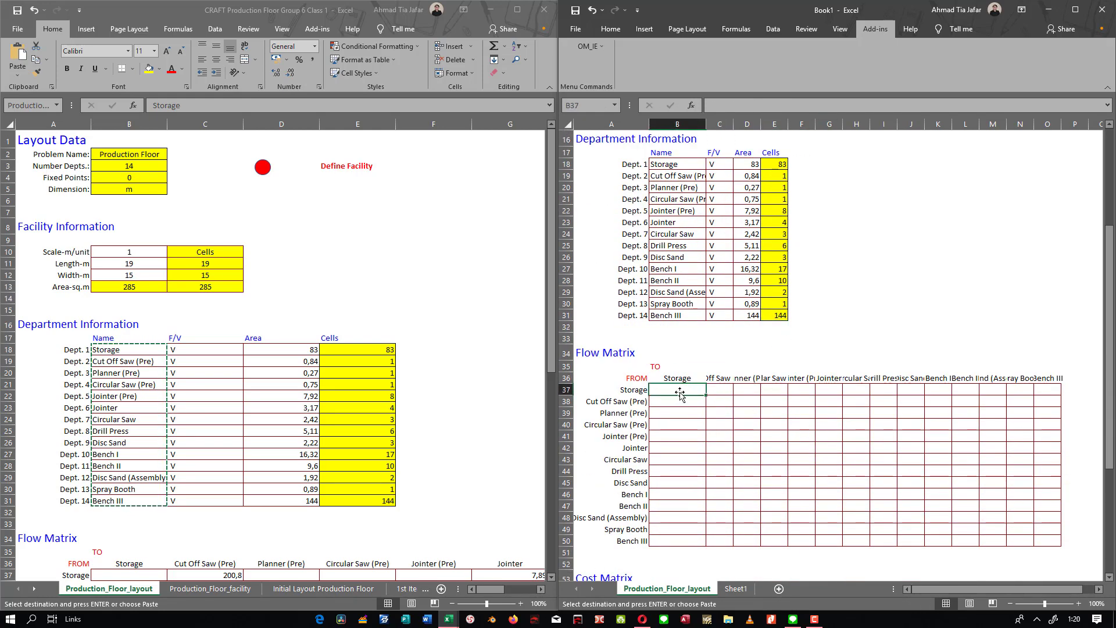
{"action": "left_click_drag", "start_coordinate": [679, 394], "coordinate": [1044, 533]}
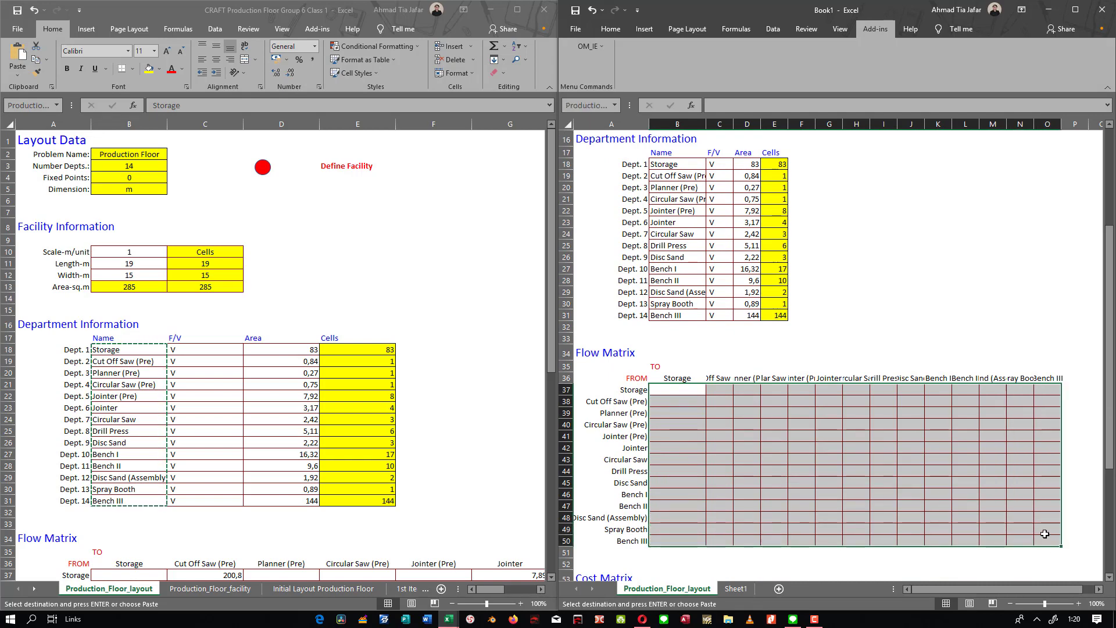
Examine the From-To-Chart in the Aggregate & From To Chart sheet of the G6 - Project 5 Fasdes spreadsheet, then return to Excel
{"action": "left_click", "coordinate": [643, 618]}
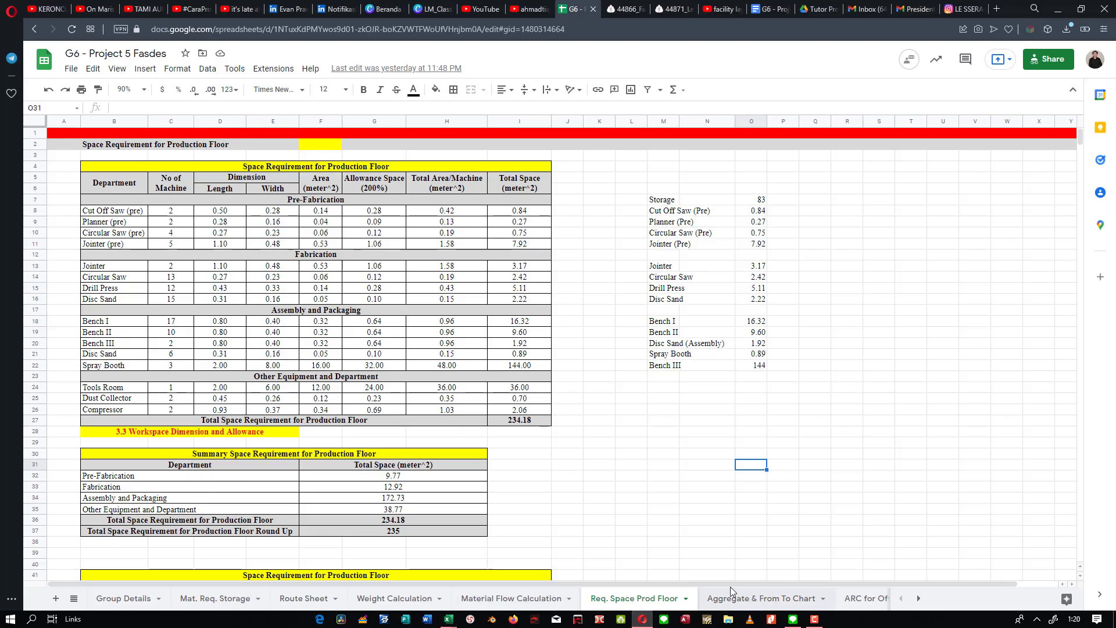
{"action": "left_click", "coordinate": [732, 596]}
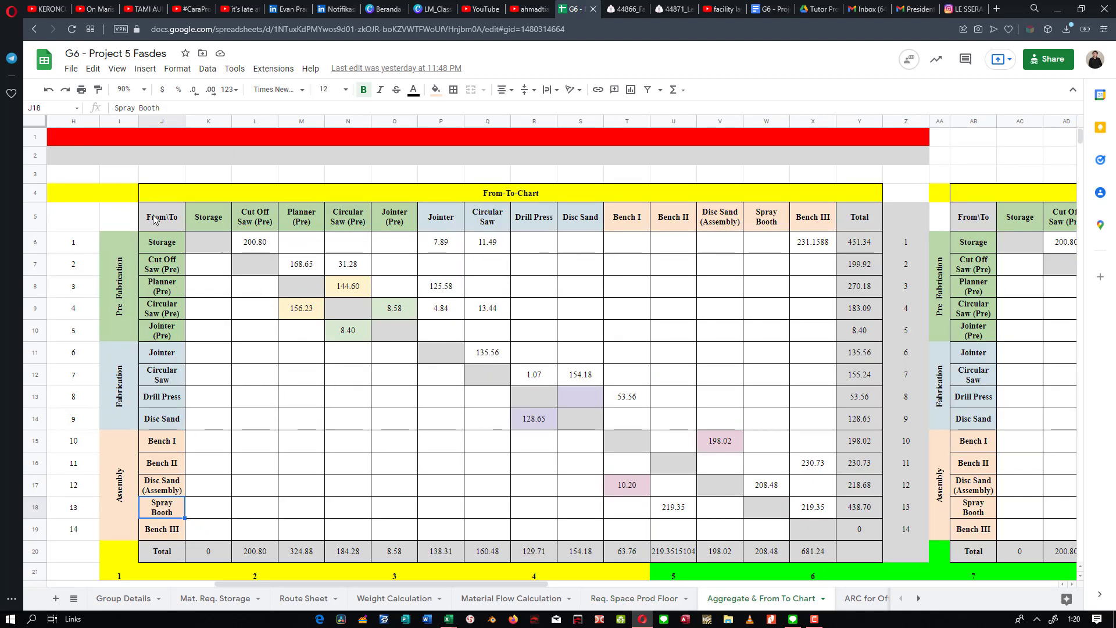
{"action": "left_click_drag", "start_coordinate": [154, 218], "coordinate": [849, 554]}
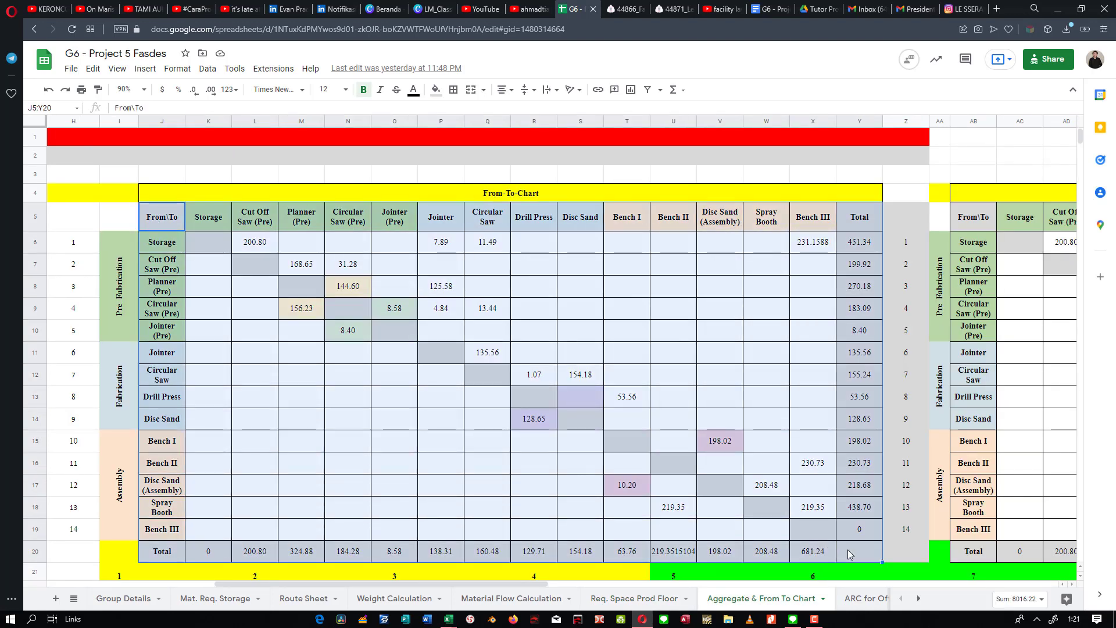
{"action": "left_click", "coordinate": [848, 554]}
{"action": "left_click", "coordinate": [250, 244]}
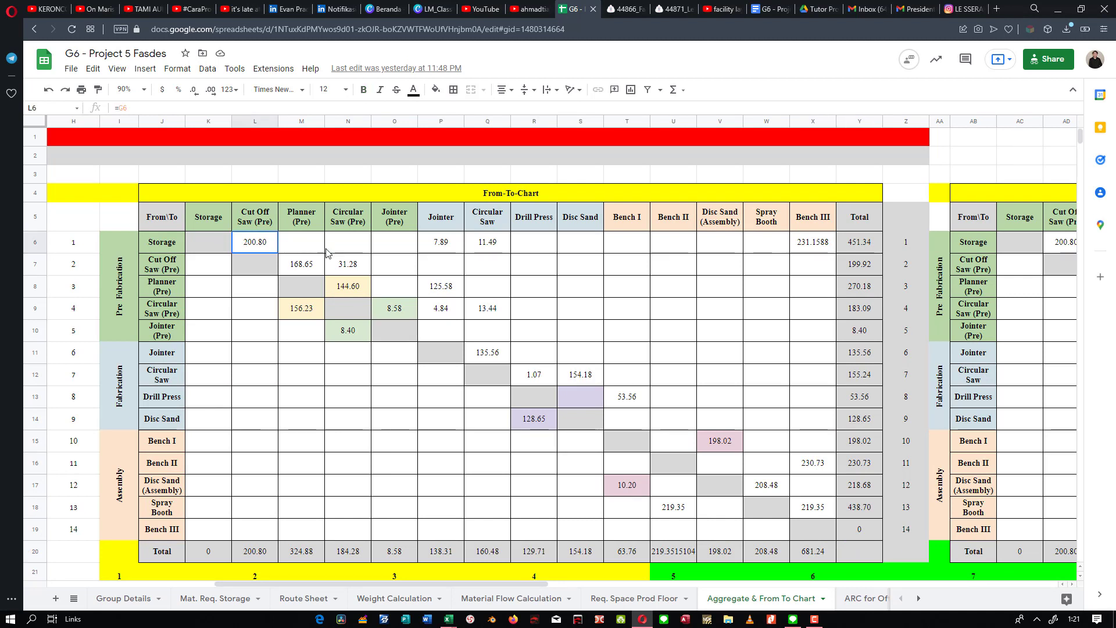
{"action": "left_click_drag", "start_coordinate": [327, 253], "coordinate": [805, 529]}
{"action": "left_click_drag", "start_coordinate": [222, 244], "coordinate": [812, 530]}
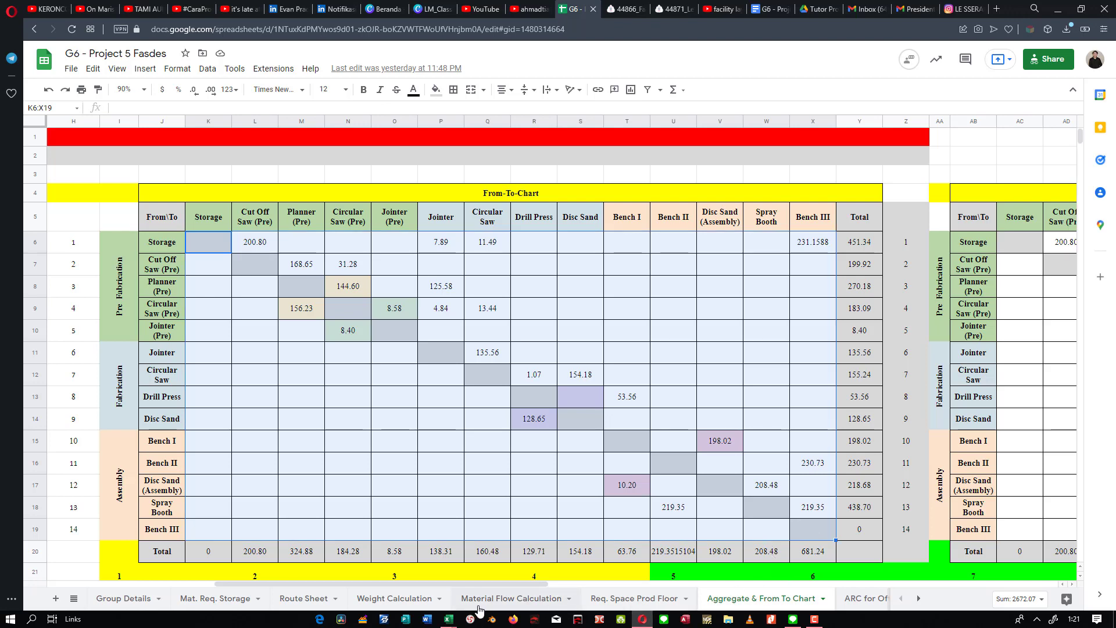
{"action": "mouse_move", "coordinate": [448, 618]}
{"action": "left_click", "coordinate": [512, 586]}
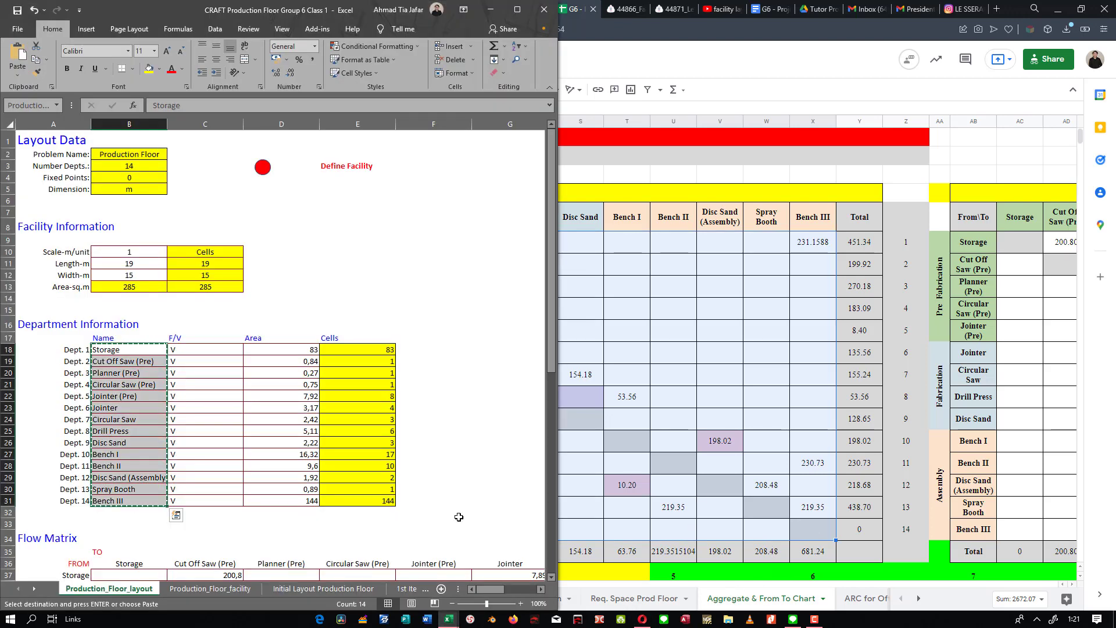
{"action": "left_click", "coordinate": [531, 555]}
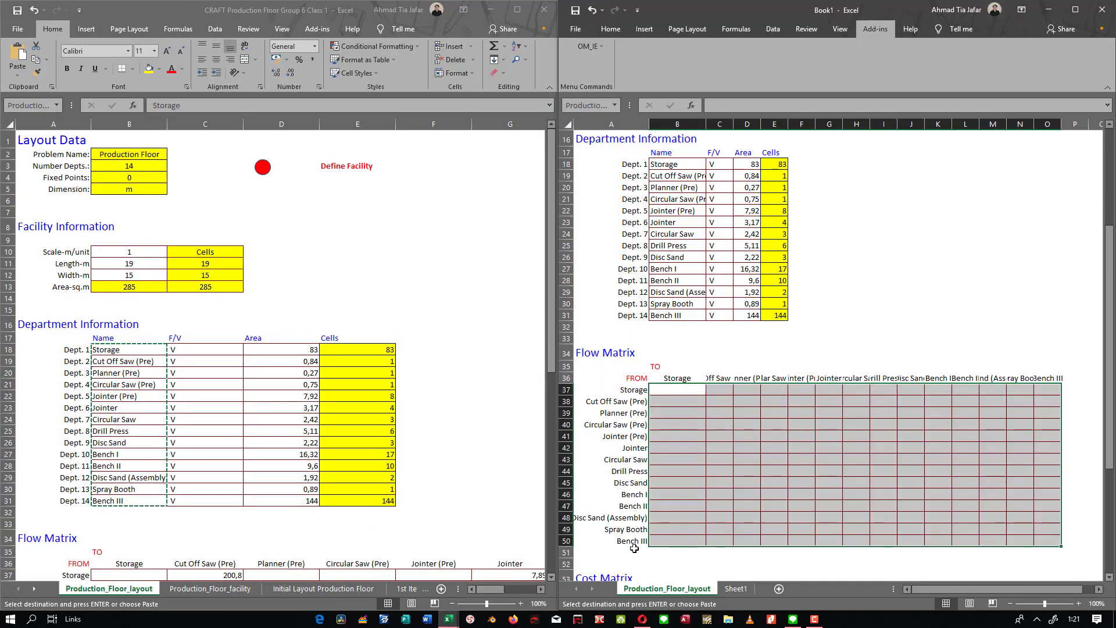
Copy the 14-department Flow Matrix values from the CRAFT Production Floor Group 6 workbook into Book1's Flow Matrix, starting at B37
{"action": "left_click", "coordinate": [719, 459]}
{"action": "scroll", "coordinate": [618, 429], "scroll_direction": "down", "scroll_amount": 4}
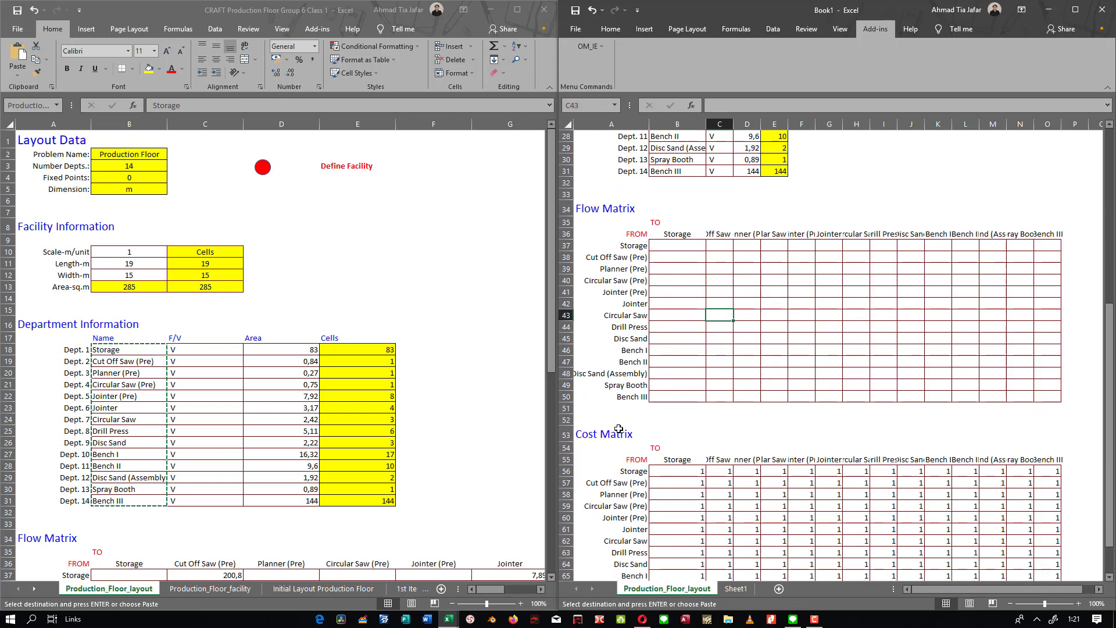
{"action": "left_click", "coordinate": [683, 449]}
{"action": "left_click", "coordinate": [346, 451]}
{"action": "scroll", "coordinate": [343, 447], "scroll_direction": "down", "scroll_amount": 2}
{"action": "scroll", "coordinate": [344, 446], "scroll_direction": "down", "scroll_amount": 4}
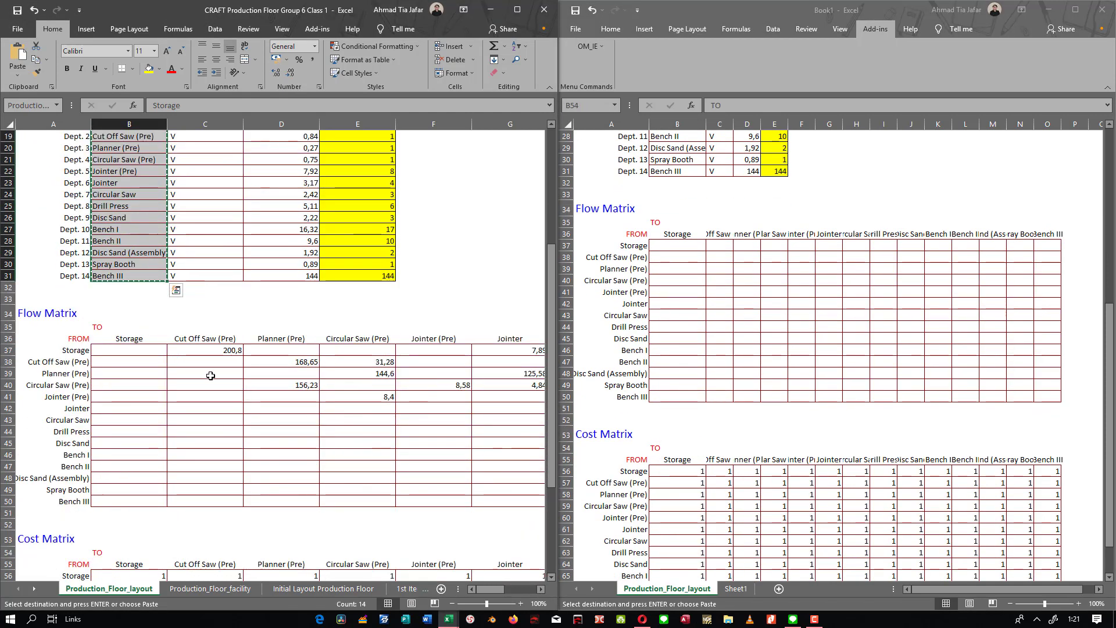
{"action": "left_click", "coordinate": [154, 360]}
{"action": "left_click", "coordinate": [149, 353]}
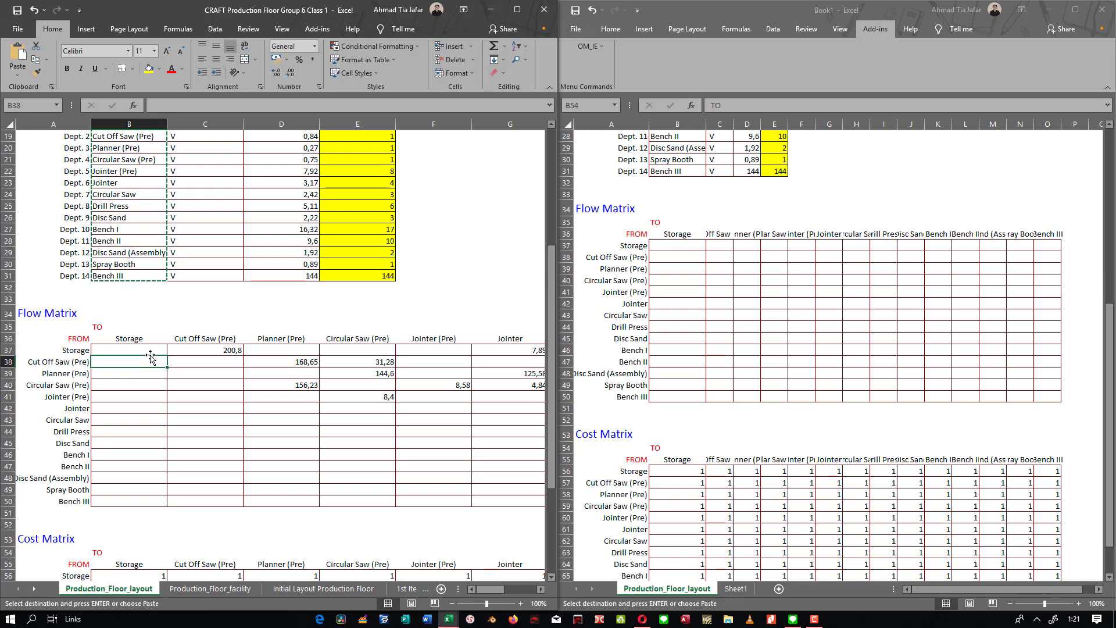
{"action": "left_click_drag", "start_coordinate": [433, 491], "coordinate": [500, 506]}
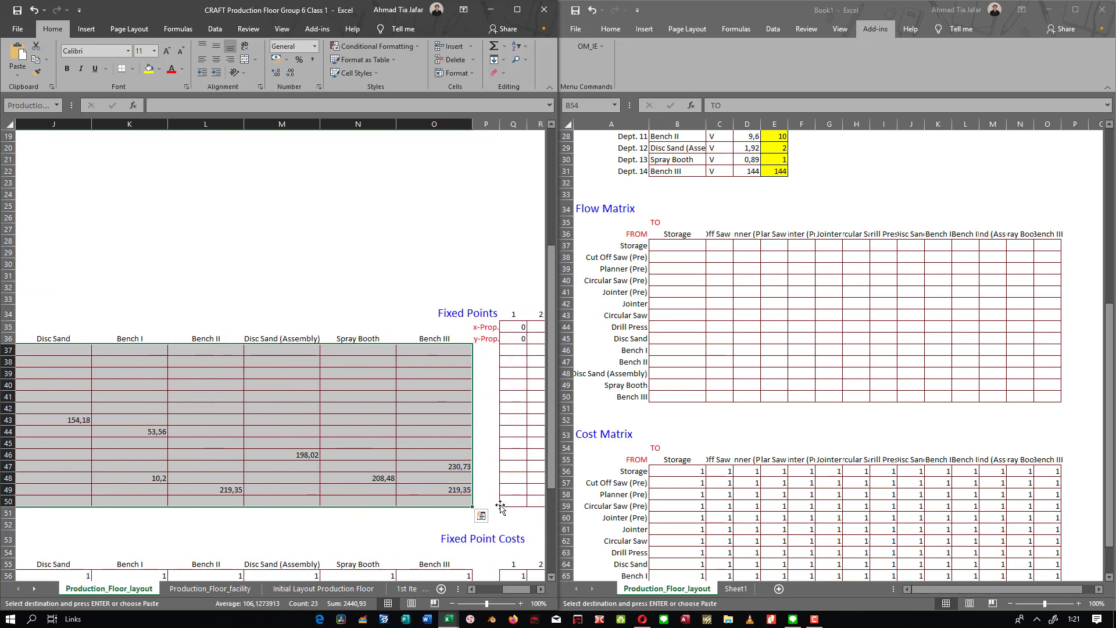
{"action": "key", "text": "ctrl+c"}
{"action": "left_click", "coordinate": [683, 247]}
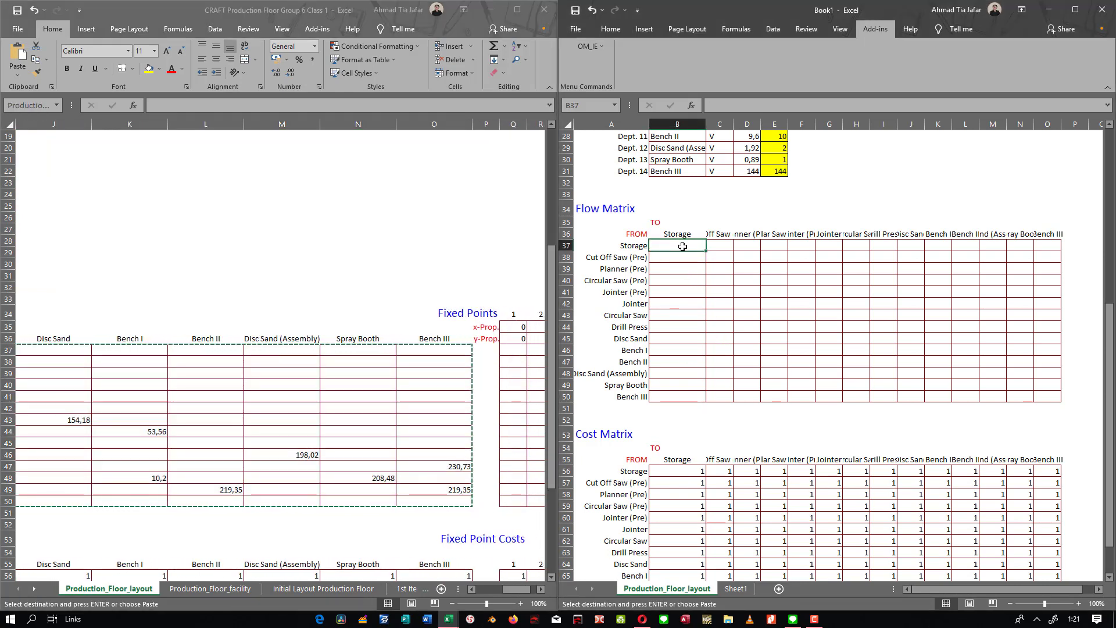
{"action": "right_click", "coordinate": [683, 246]}
{"action": "left_click", "coordinate": [725, 298]}
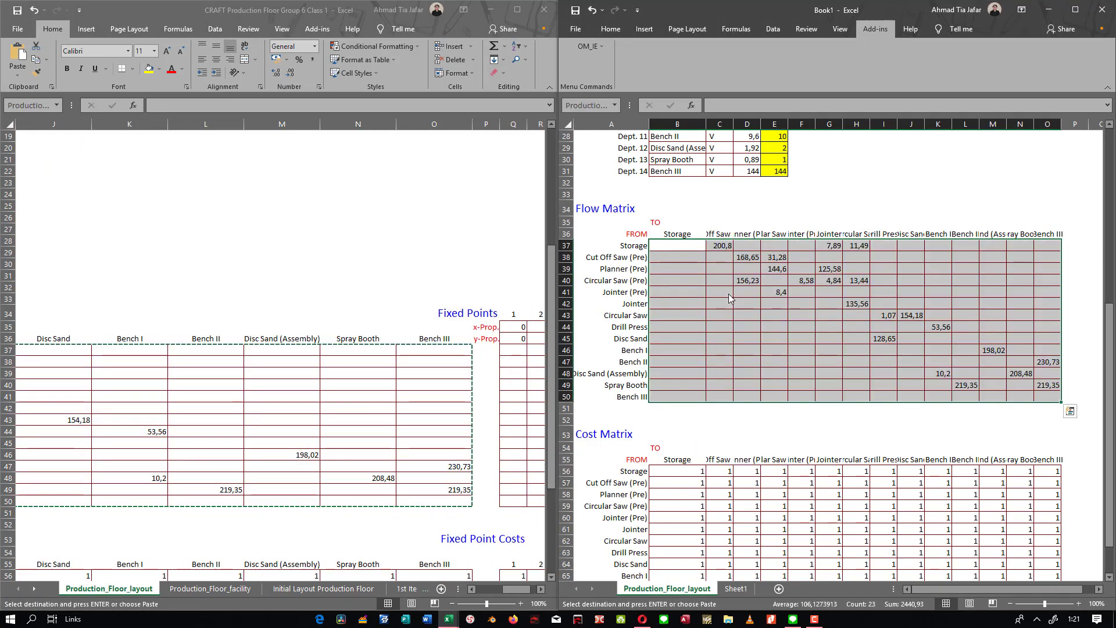
{"action": "left_click", "coordinate": [883, 435]}
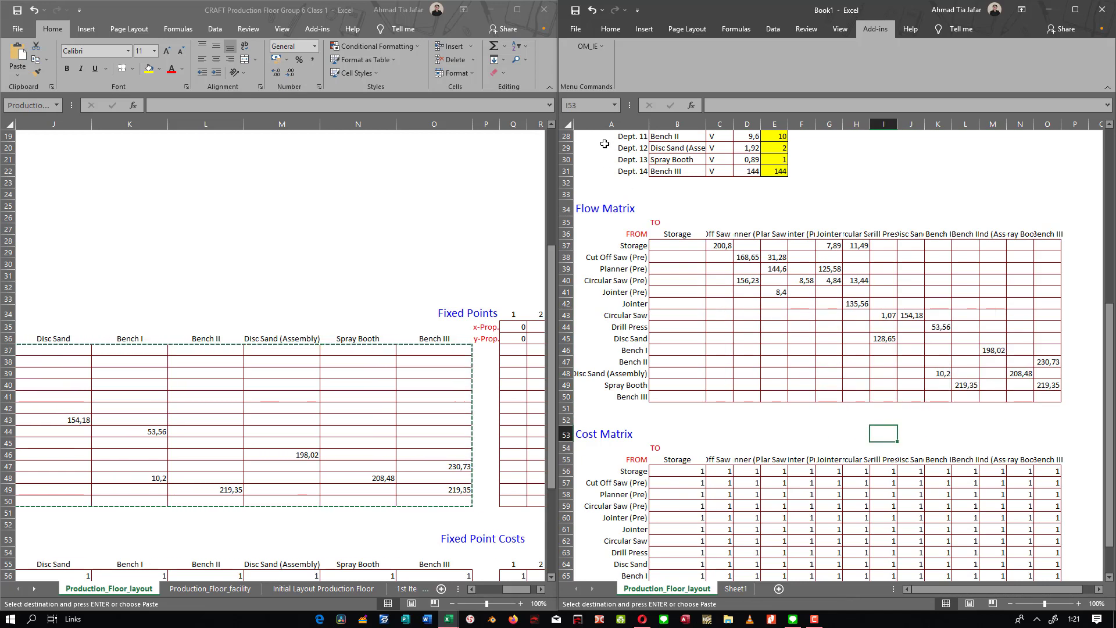
Put the Group 6 workbook away, maximize Book1 and return to the beginning of its Production_Floor_layout sheet
{"action": "left_click", "coordinate": [491, 10]}
{"action": "left_click_drag", "start_coordinate": [865, 13], "coordinate": [639, 0]}
{"action": "left_click", "coordinate": [643, 392]}
{"action": "scroll", "coordinate": [633, 407], "scroll_direction": "down", "scroll_amount": 2}
{"action": "scroll", "coordinate": [625, 424], "scroll_direction": "up", "scroll_amount": 5}
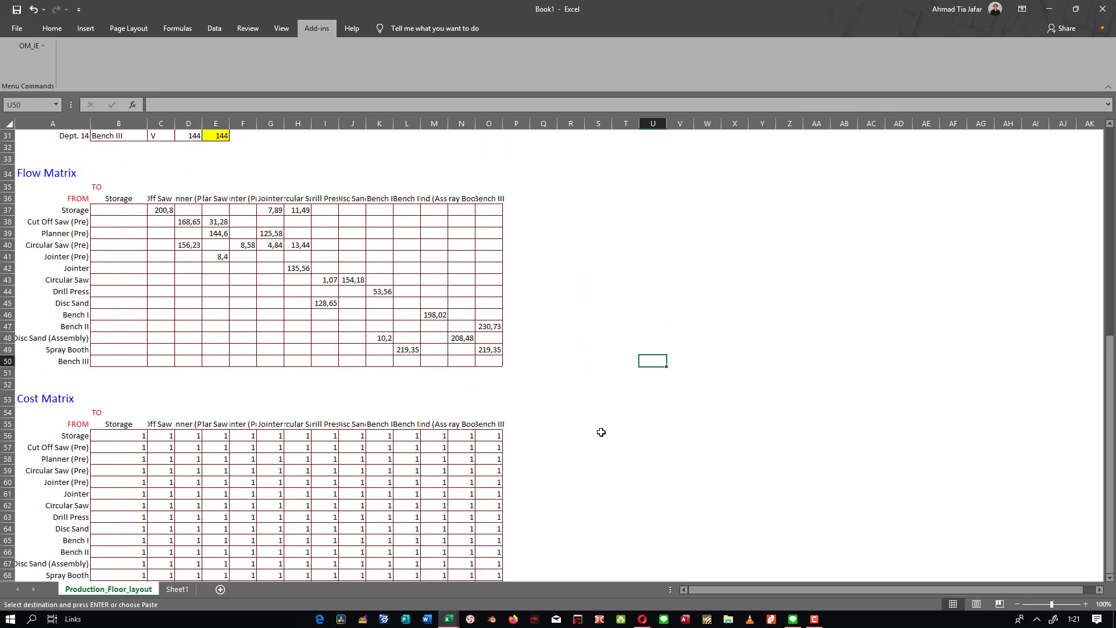
{"action": "scroll", "coordinate": [620, 553], "scroll_direction": "up", "scroll_amount": 6}
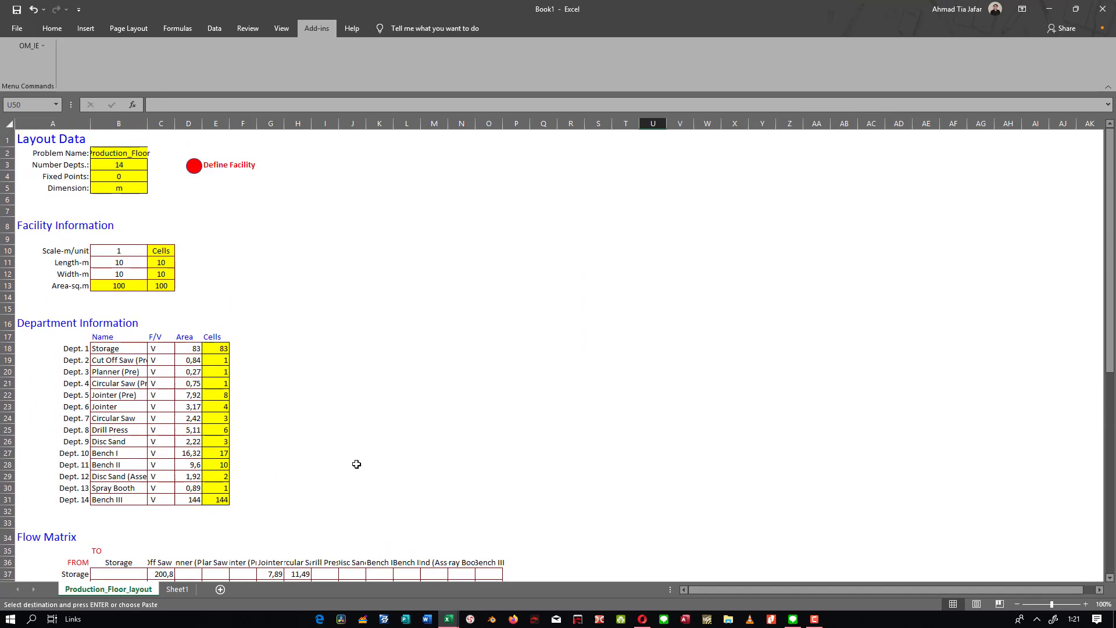
Examine the Length, Width and Area in Facility Information and the Cells column of the 14 departments
{"action": "left_click", "coordinate": [352, 465]}
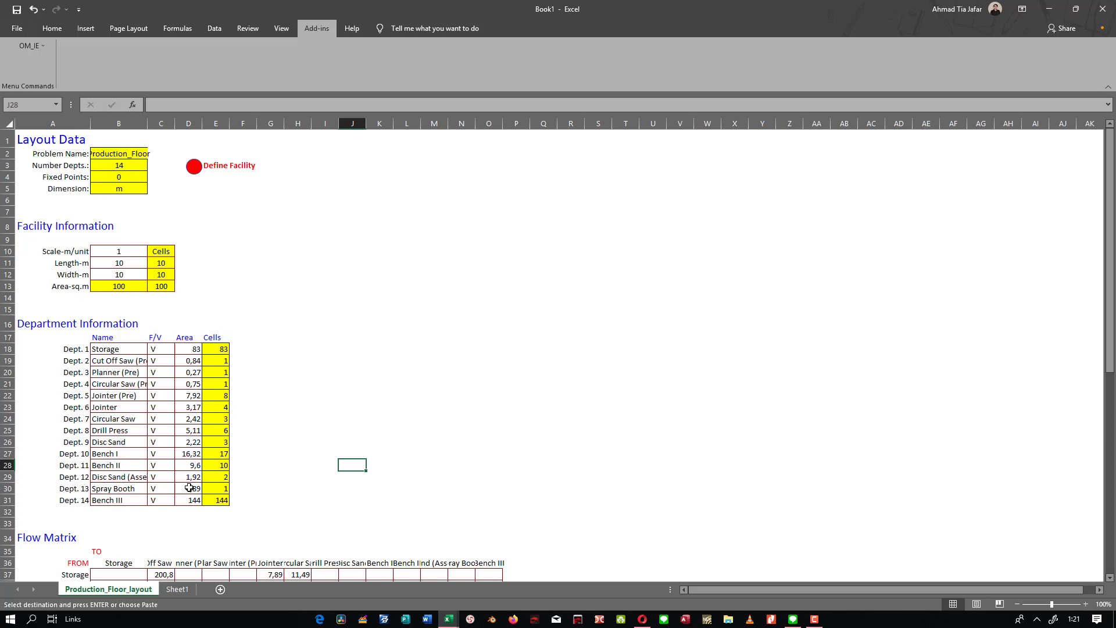
{"action": "left_click_drag", "start_coordinate": [36, 226], "coordinate": [119, 275]}
{"action": "left_click", "coordinate": [166, 308]}
{"action": "key", "text": "ctrl+v"}
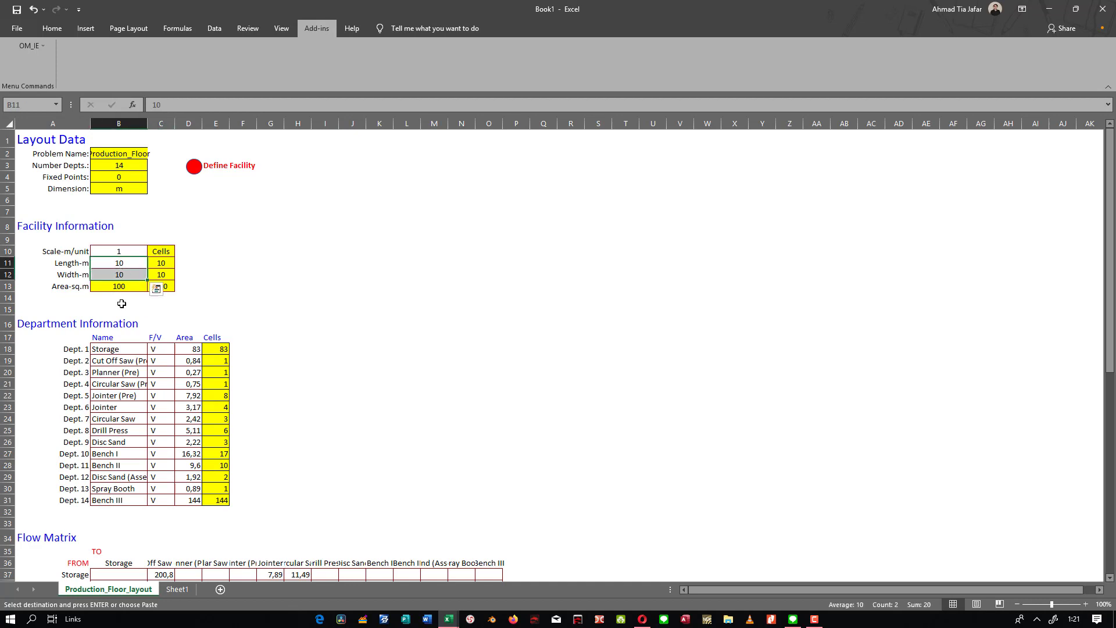
{"action": "left_click", "coordinate": [122, 303]}
{"action": "scroll", "coordinate": [121, 303], "scroll_direction": "down", "scroll_amount": 1}
{"action": "left_click", "coordinate": [75, 242]}
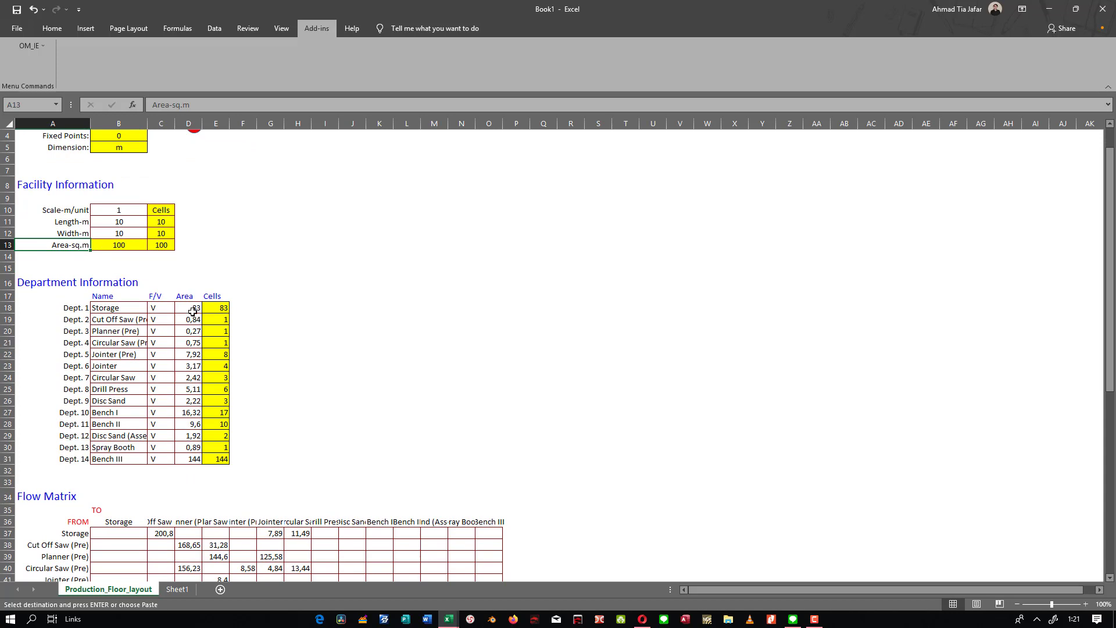
{"action": "left_click_drag", "start_coordinate": [215, 308], "coordinate": [220, 462]}
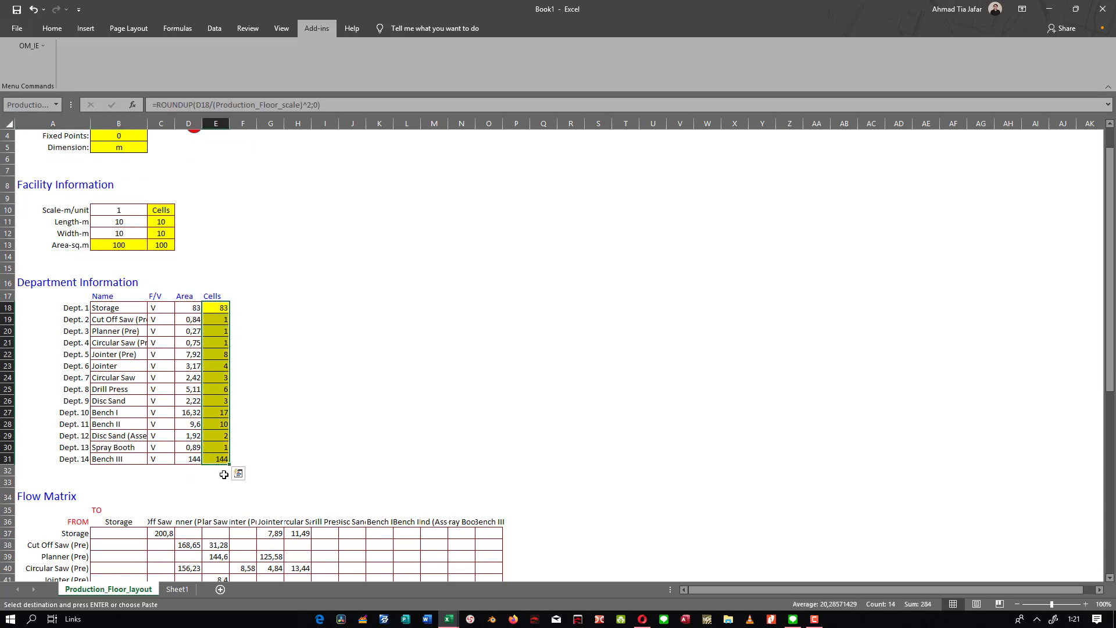
Sum the Cells column of all 14 departments, E18:E31, with a SUM formula in G32
{"action": "left_click", "coordinate": [271, 470]}
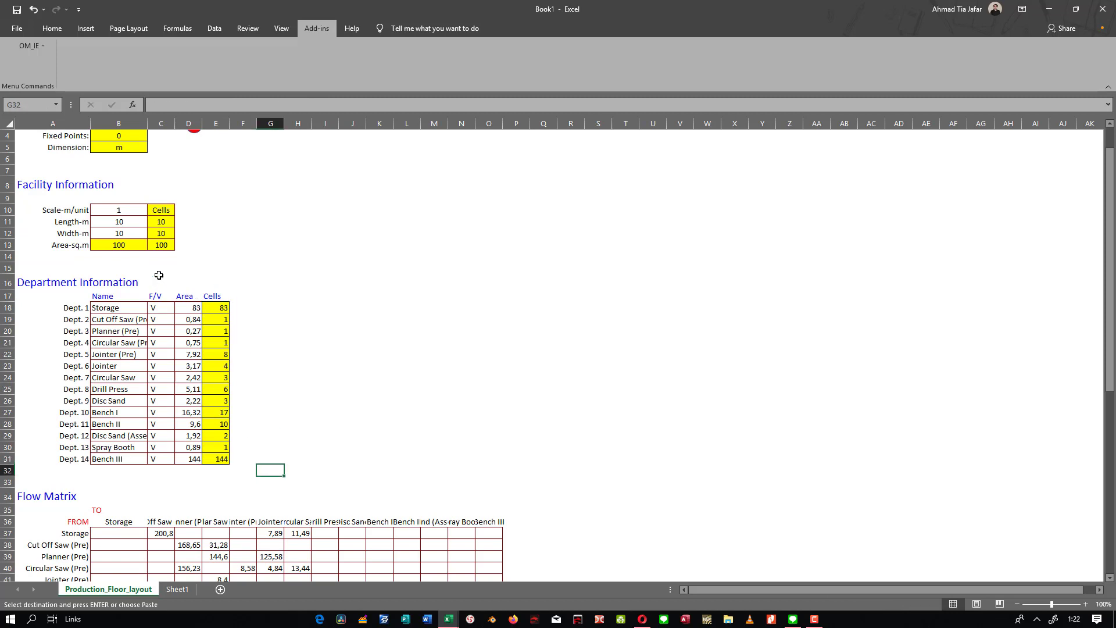
{"action": "scroll", "coordinate": [145, 251], "scroll_direction": "up", "scroll_amount": 1}
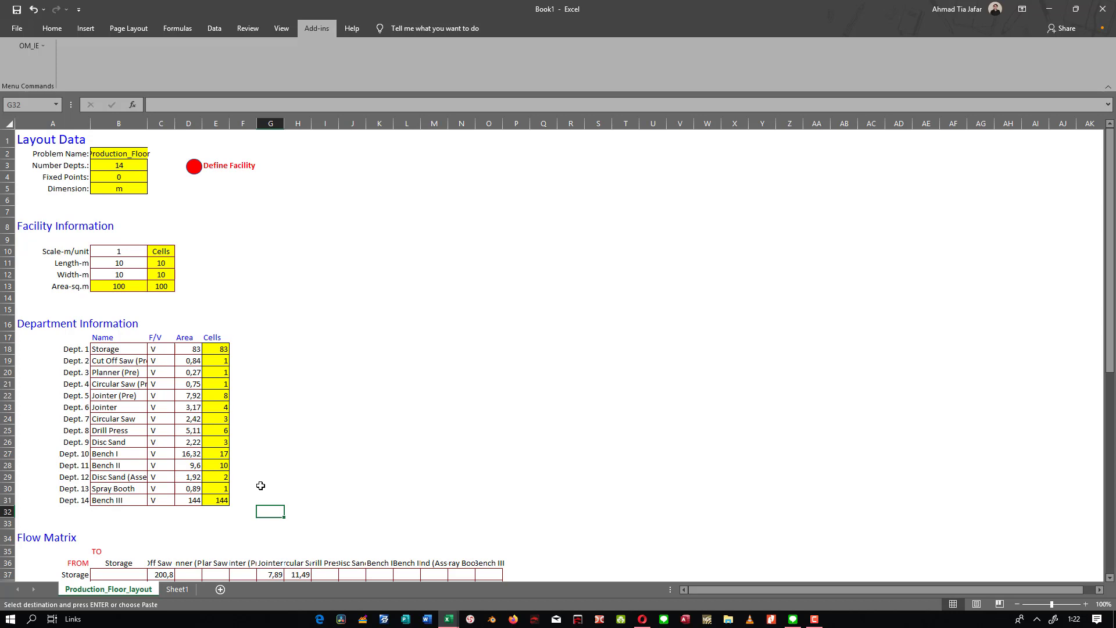
{"action": "type", "text": "="}
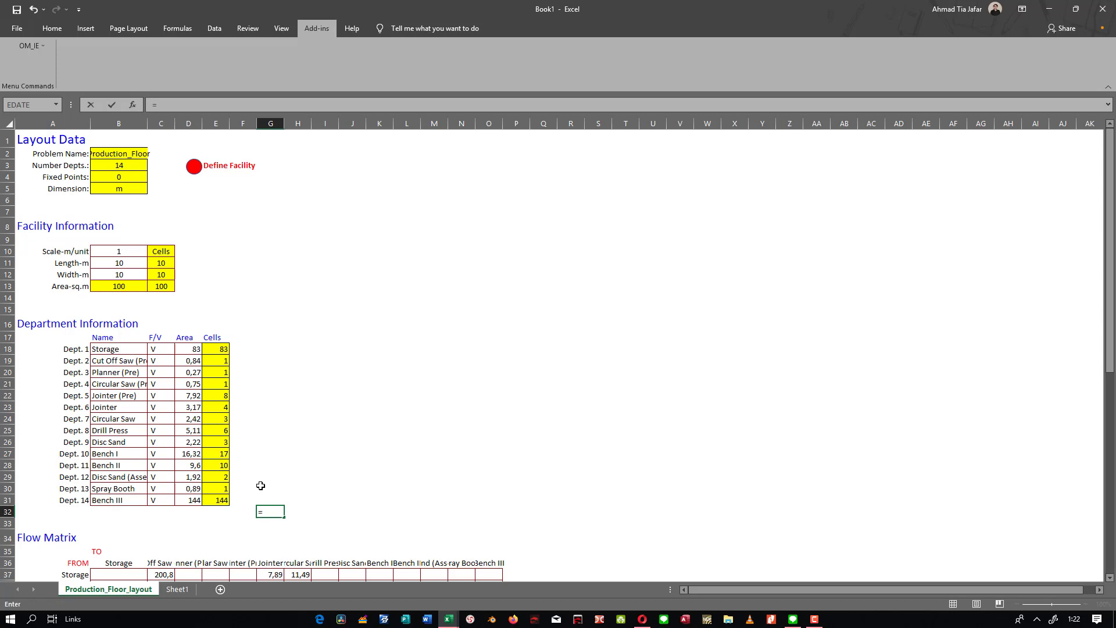
{"action": "type", "text": "sum("}
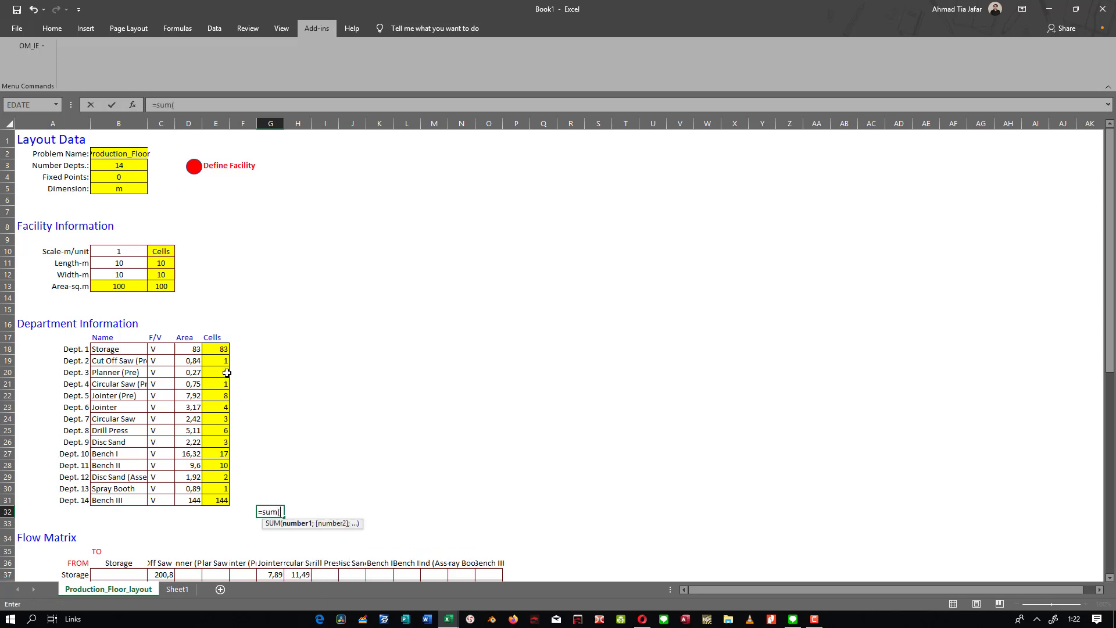
{"action": "left_click_drag", "start_coordinate": [225, 348], "coordinate": [224, 503]}
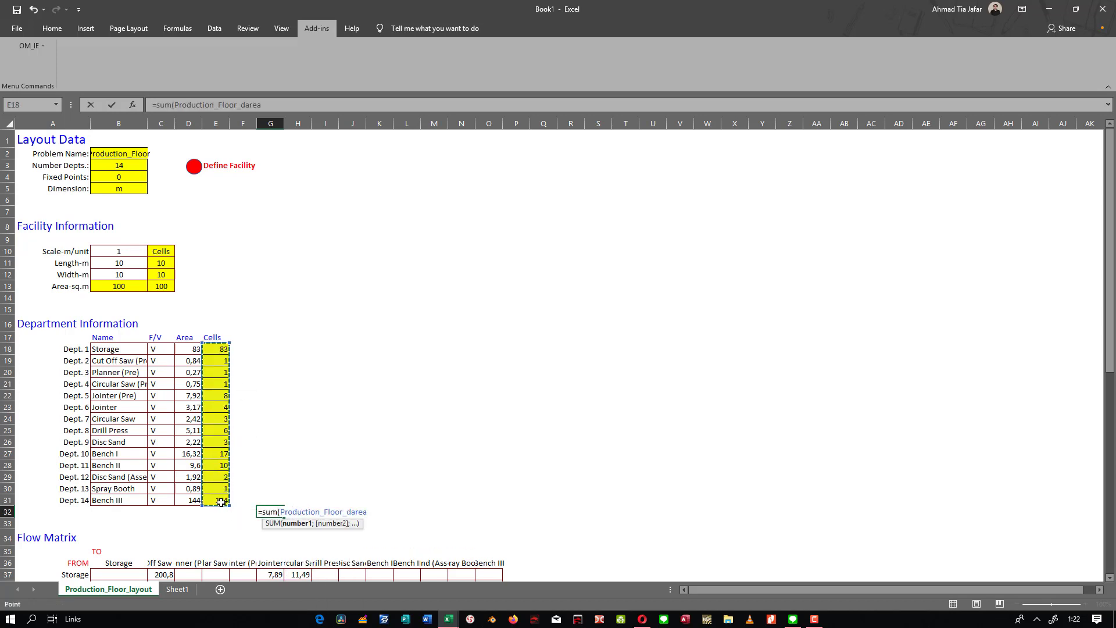
{"action": "key", "text": "Return"}
Enter the labels "length" in I31 and "widht" in J31 beside the department table
{"action": "left_click", "coordinate": [323, 513]}
{"action": "left_click", "coordinate": [314, 500]}
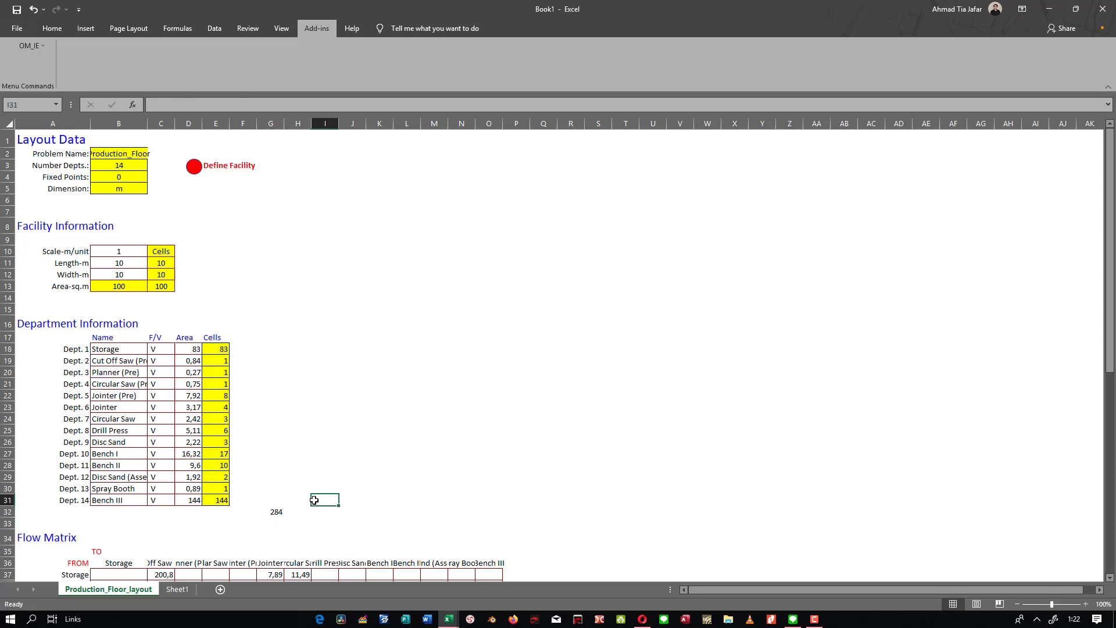
{"action": "type", "text": "length"}
{"action": "key", "text": "Tab"}
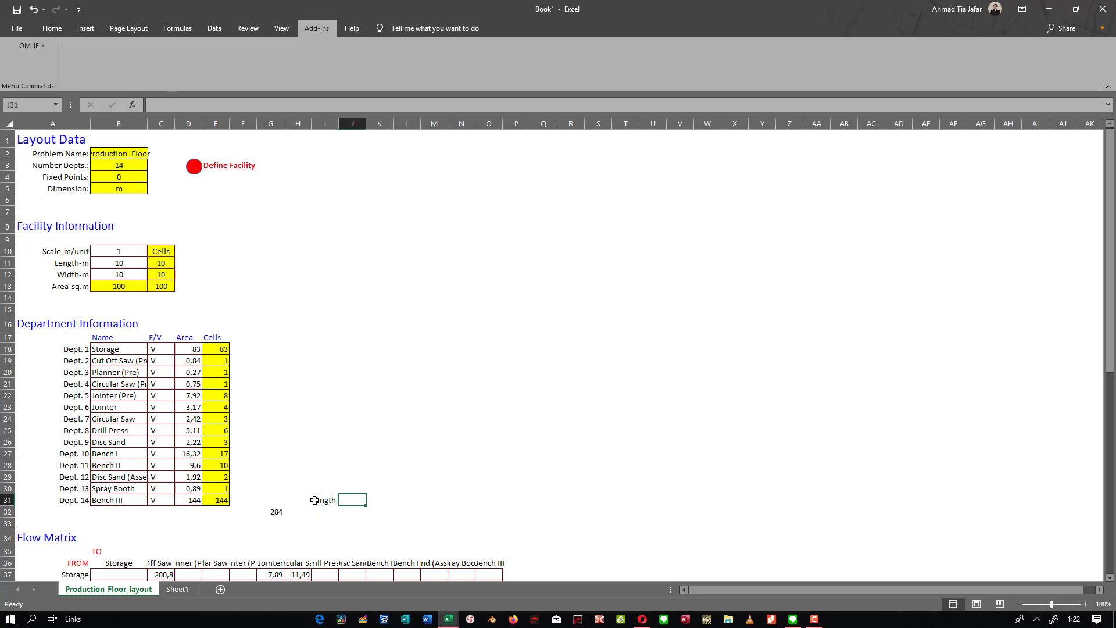
{"action": "type", "text": "widht"}
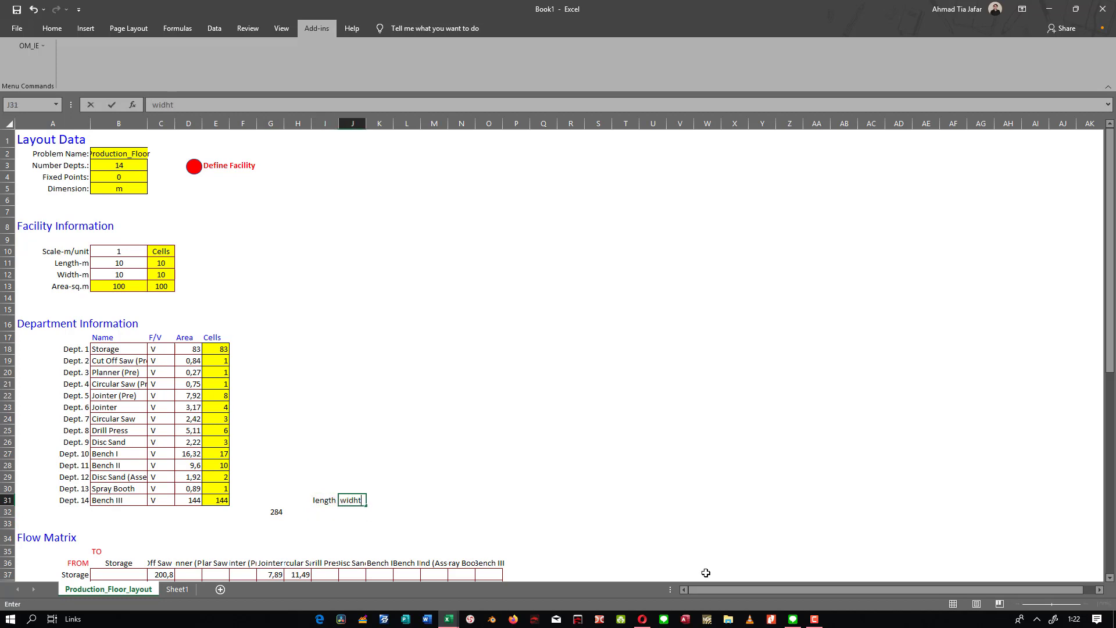
{"action": "key", "text": "Return"}
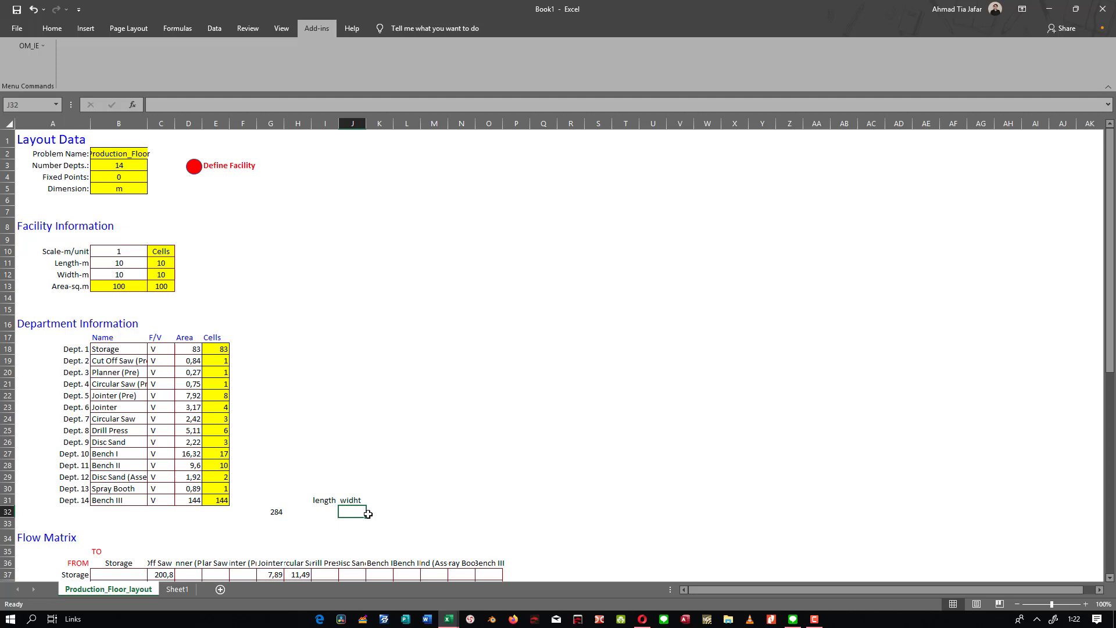
Enter a trial length of 15 in I32 and calculate the width in J32 as G32 divided by I32
{"action": "left_click", "coordinate": [331, 512]}
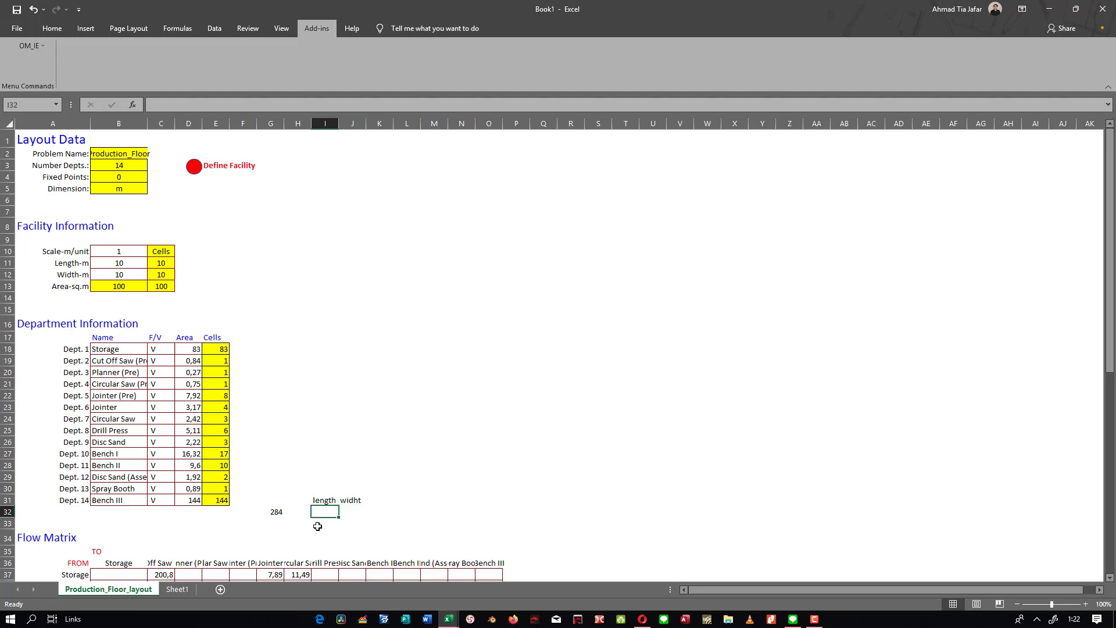
{"action": "type", "text": "="}
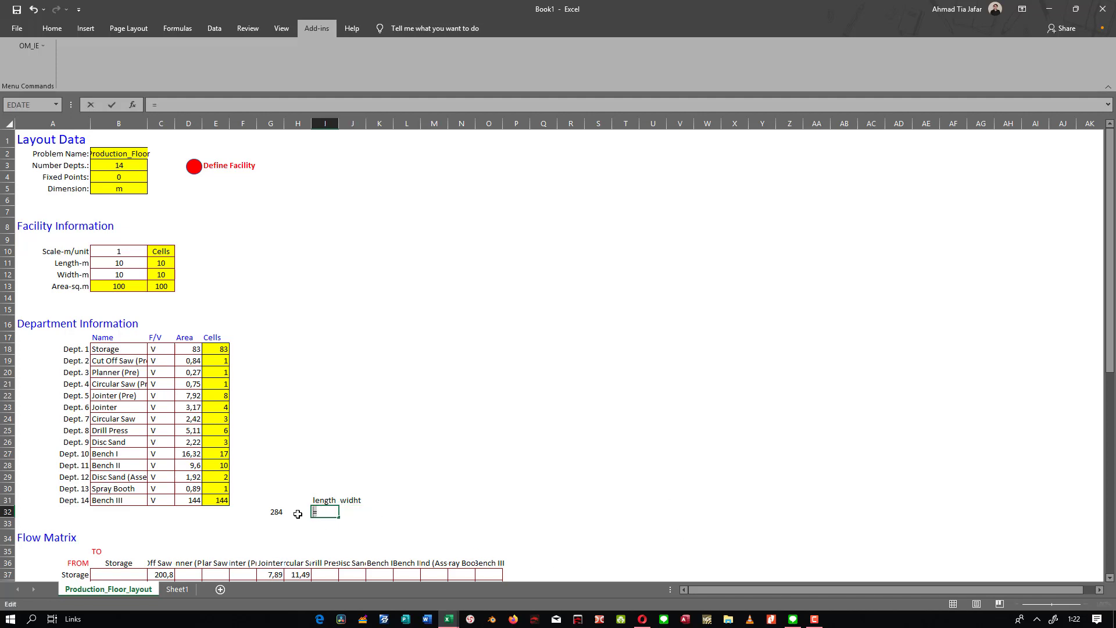
{"action": "key", "text": "BackSpace"}
{"action": "type", "text": "15"}
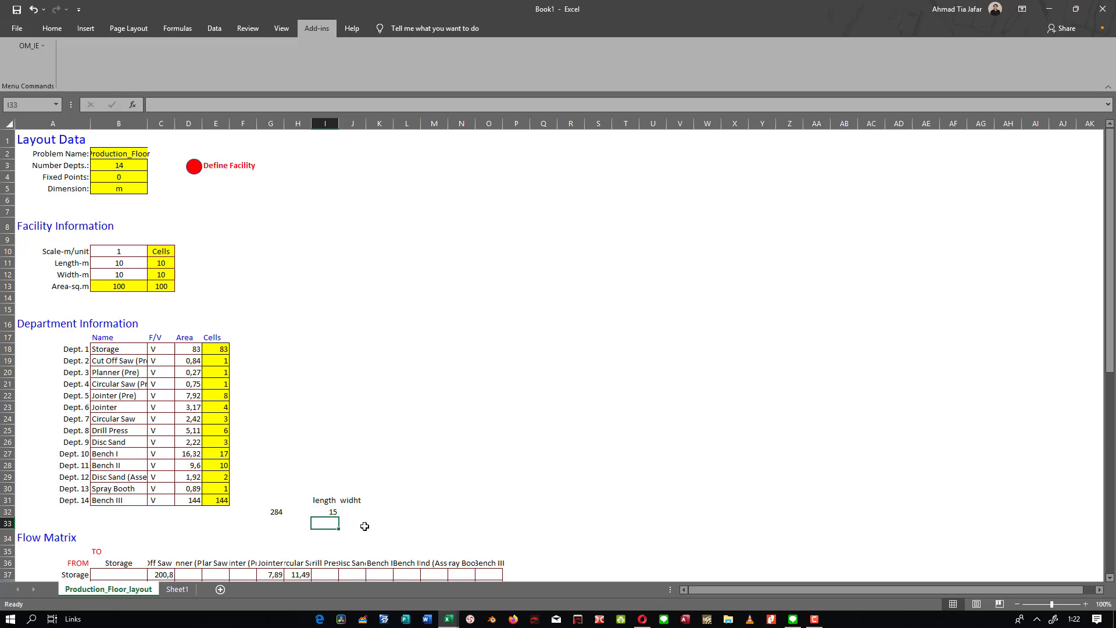
{"action": "key", "text": "Tab"}
{"action": "type", "text": "="}
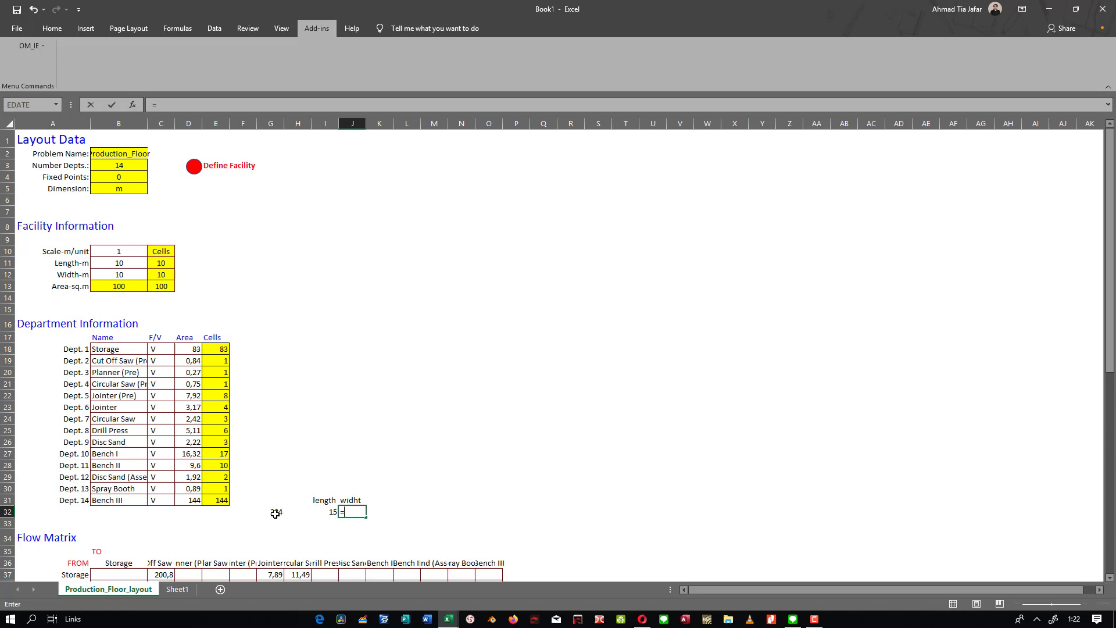
{"action": "left_click", "coordinate": [273, 512]}
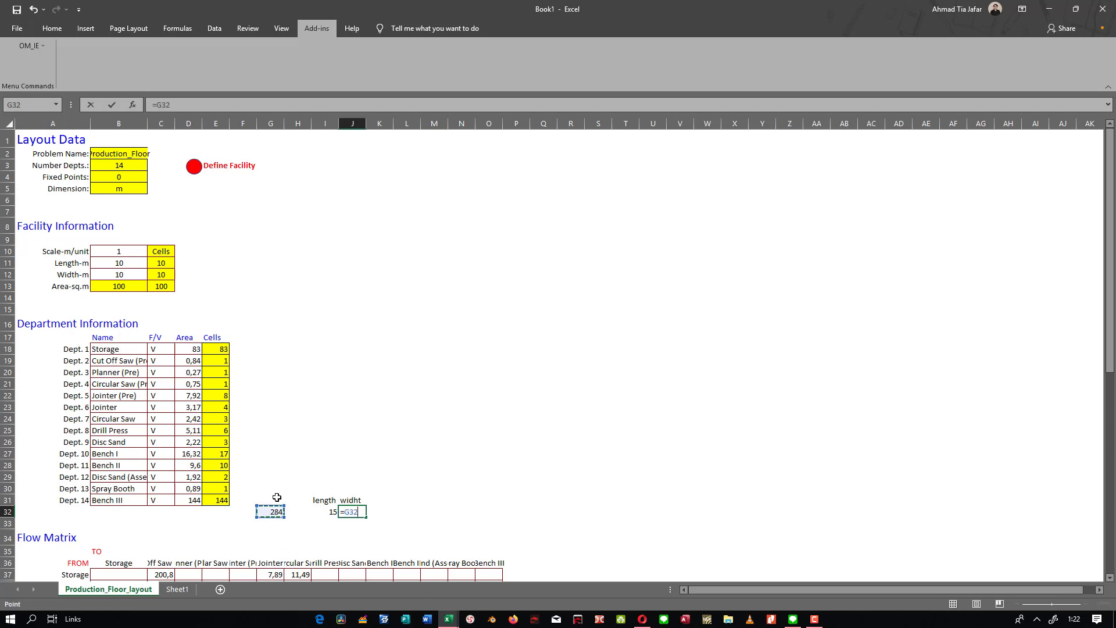
{"action": "type", "text": "/"}
{"action": "left_click", "coordinate": [331, 512]}
{"action": "key", "text": "Return"}
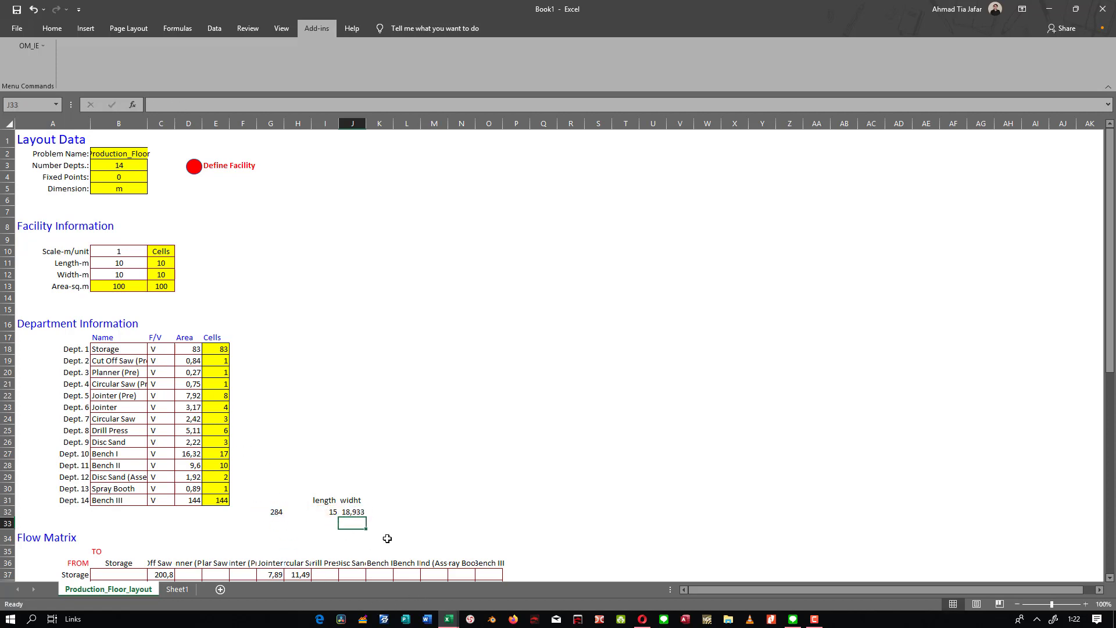
Set the facility length to 19 m and the width to 15 m in Facility Information
{"action": "left_click", "coordinate": [349, 513]}
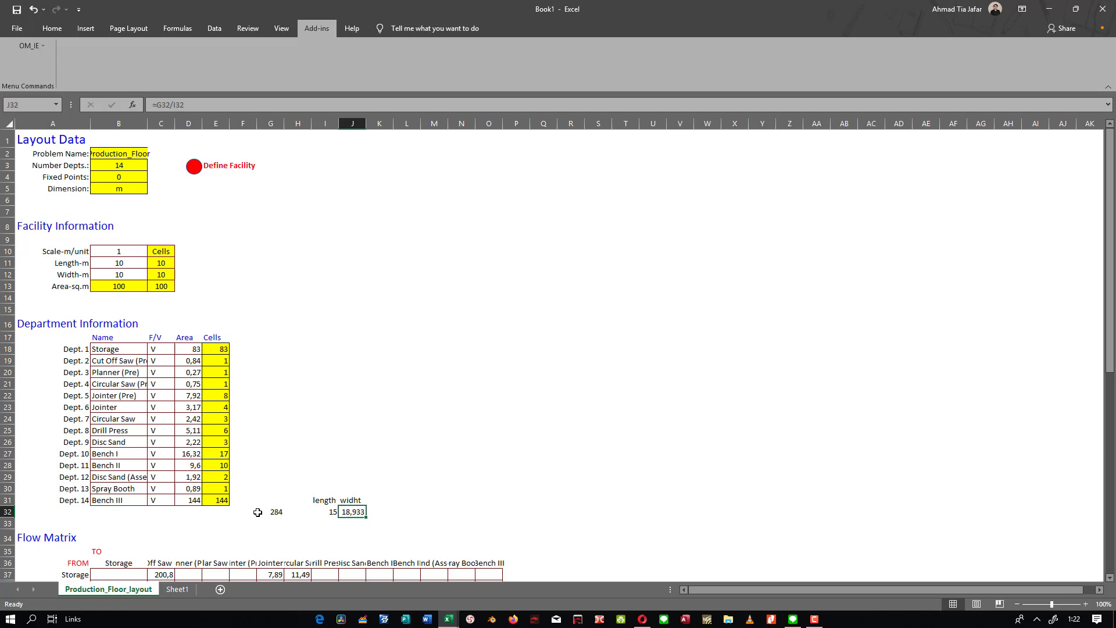
{"action": "left_click", "coordinate": [259, 513]}
{"action": "left_click", "coordinate": [357, 514]}
{"action": "left_click", "coordinate": [124, 263]}
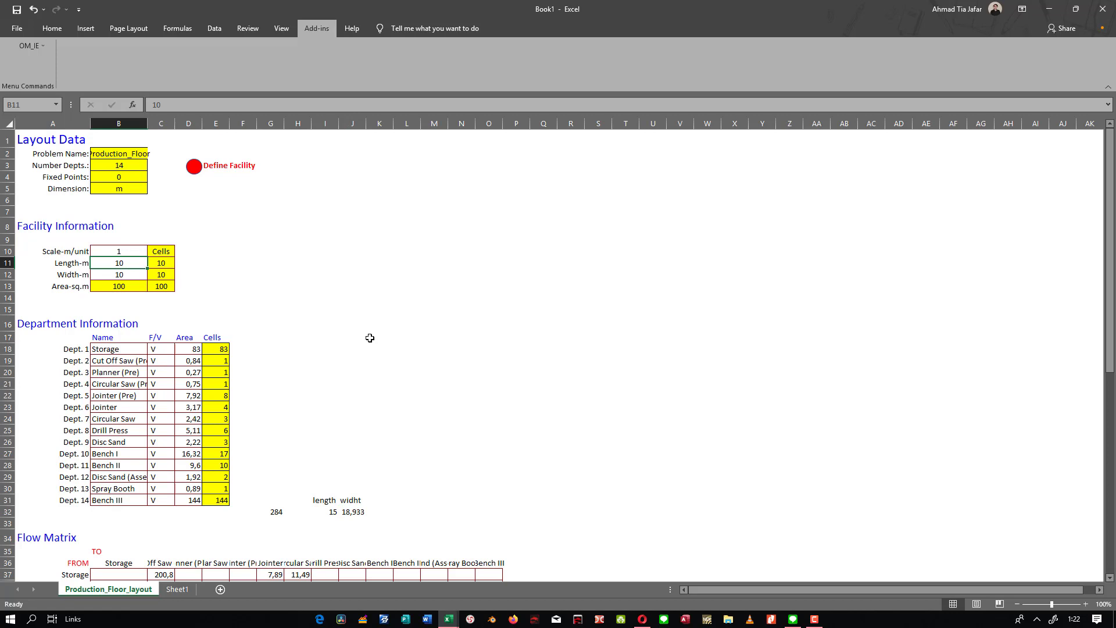
{"action": "type", "text": "19"}
{"action": "key", "text": "Return"}
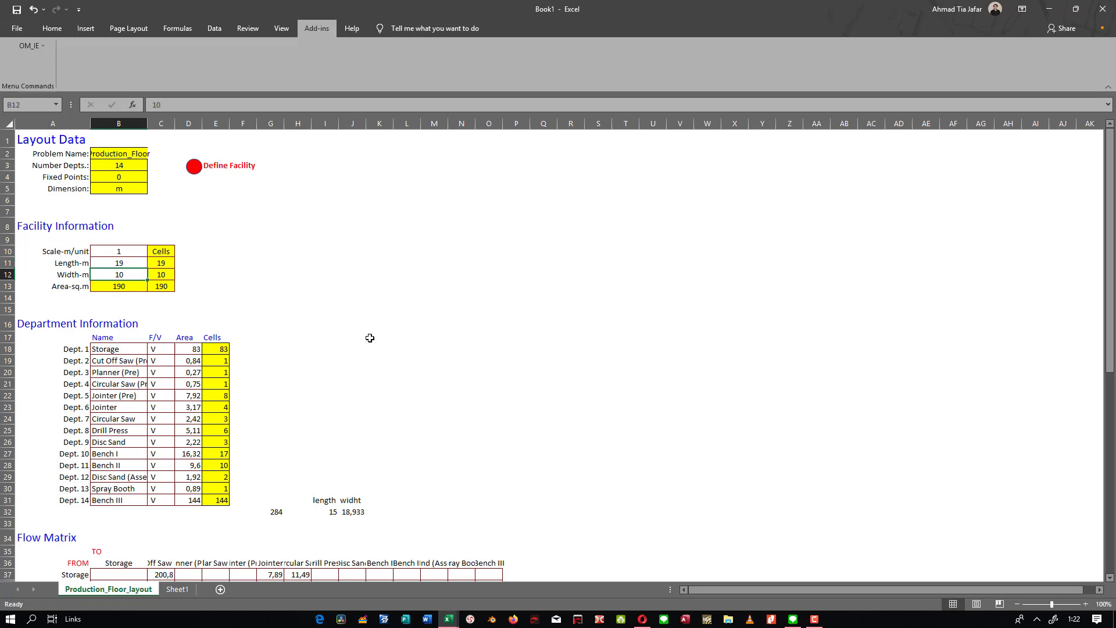
{"action": "type", "text": "1"}
{"action": "key", "text": "Return"}
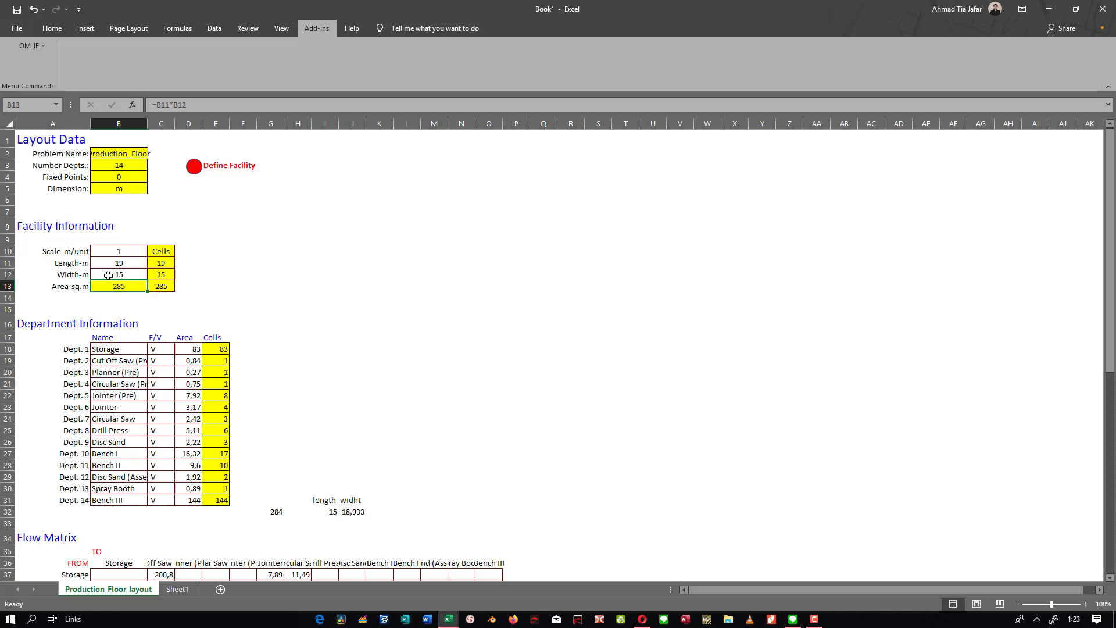
Clear the helper cell total and the length and width calculation beside the department table
{"action": "left_click", "coordinate": [330, 511]}
{"action": "left_click_drag", "start_coordinate": [330, 511], "coordinate": [348, 511]}
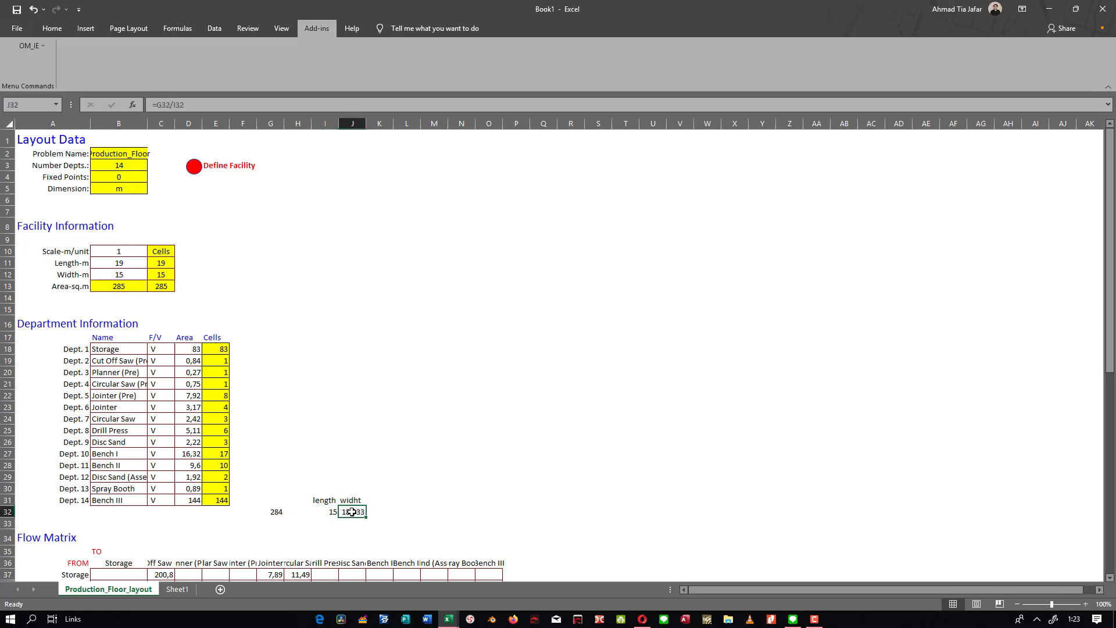
{"action": "left_click", "coordinate": [330, 511]}
{"action": "left_click", "coordinate": [347, 511]}
{"action": "left_click", "coordinate": [271, 510]}
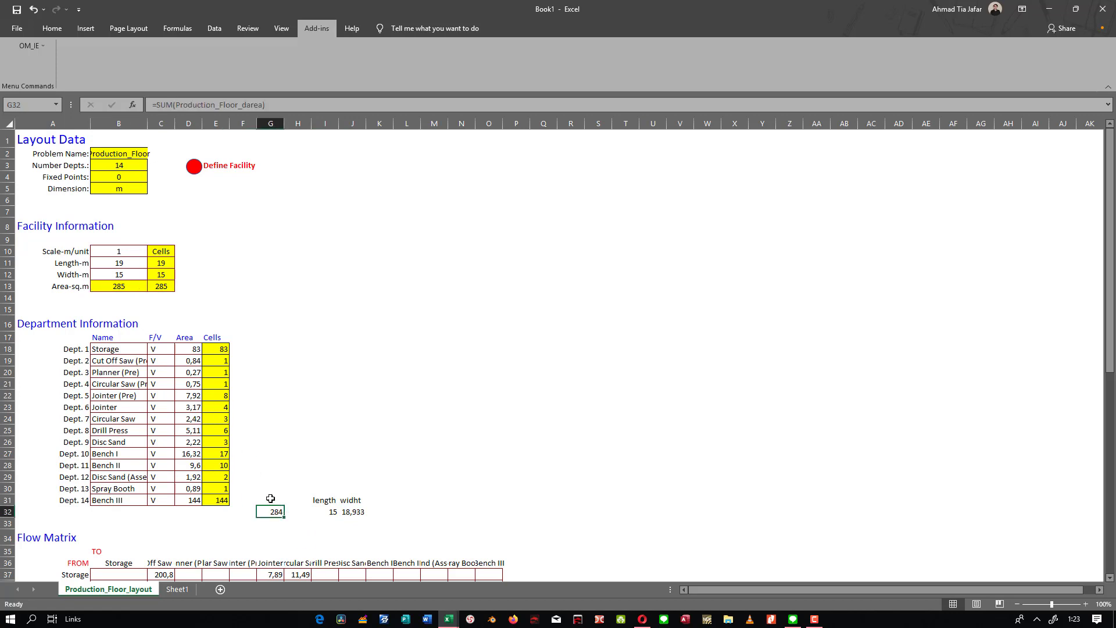
{"action": "left_click_drag", "start_coordinate": [270, 499], "coordinate": [366, 506]}
{"action": "left_click", "coordinate": [234, 238]}
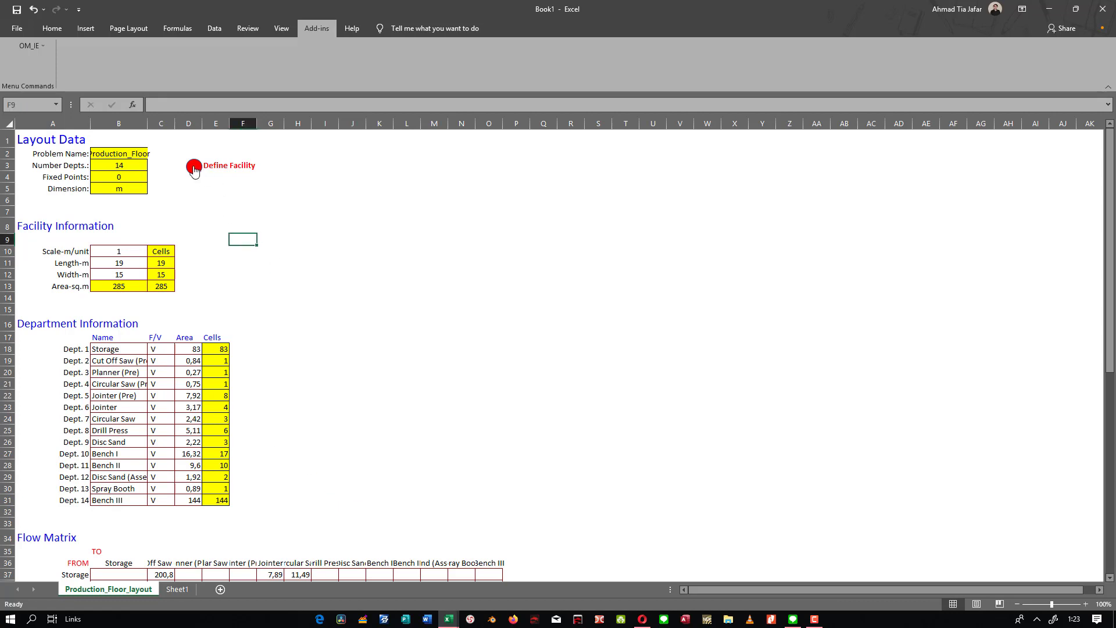
Review the Define Facility options for solution method, initial solution, distance measure and department width, and leave without applying them
{"action": "left_click", "coordinate": [194, 169]}
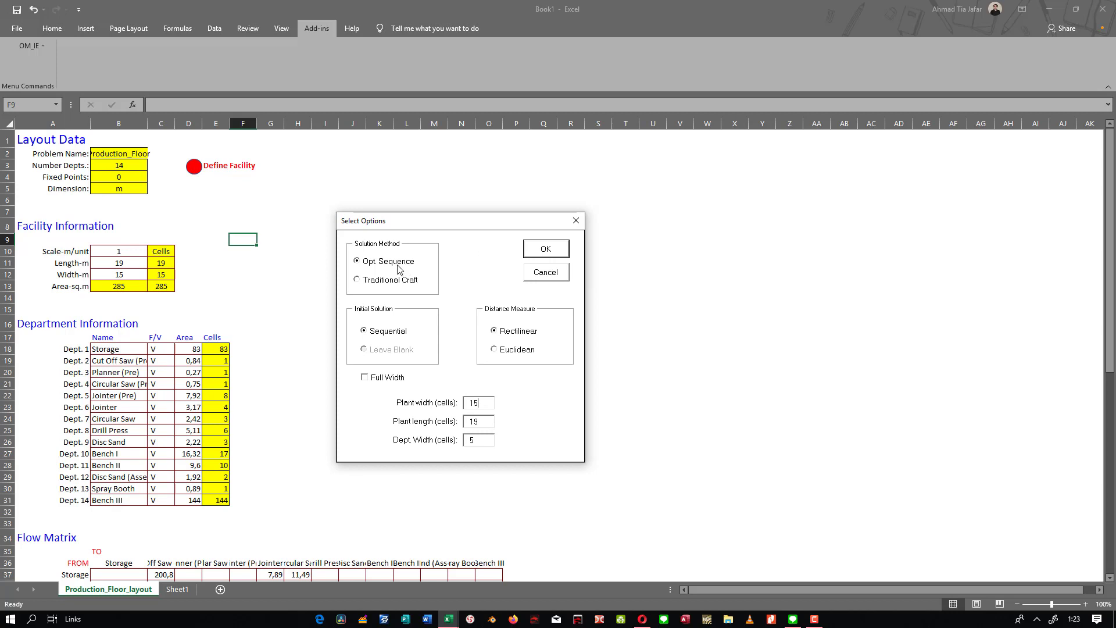
{"action": "left_click", "coordinate": [377, 268]}
{"action": "left_click", "coordinate": [540, 272]}
{"action": "left_click", "coordinate": [484, 325]}
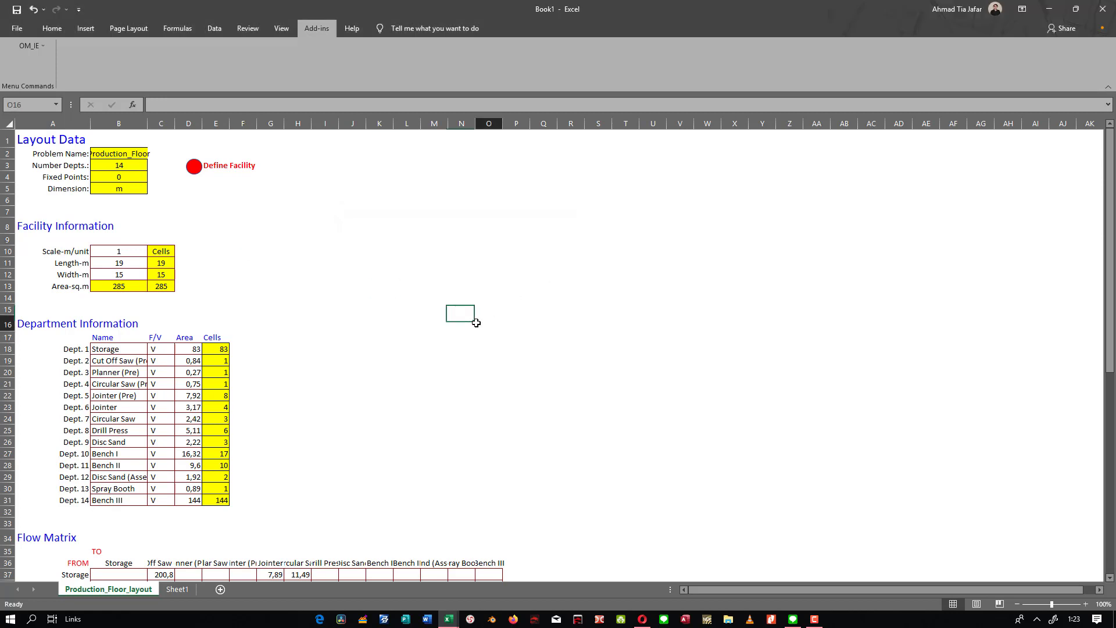
{"action": "left_click", "coordinate": [488, 371]}
{"action": "left_click_drag", "start_coordinate": [488, 371], "coordinate": [486, 288]}
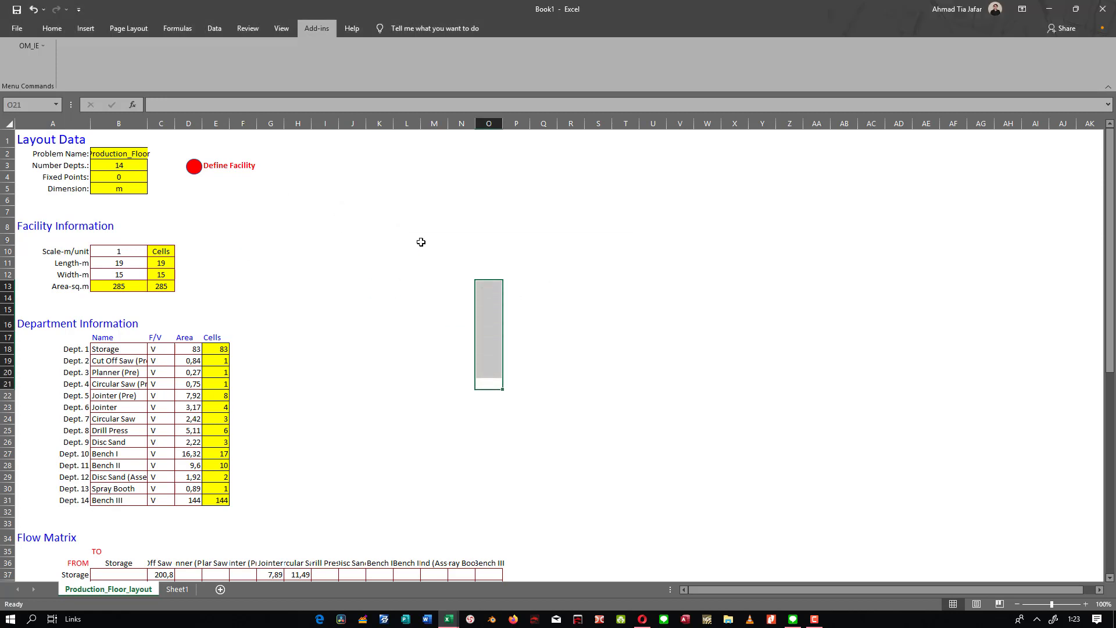
{"action": "left_click", "coordinate": [490, 285]}
{"action": "left_click_drag", "start_coordinate": [490, 285], "coordinate": [512, 348]}
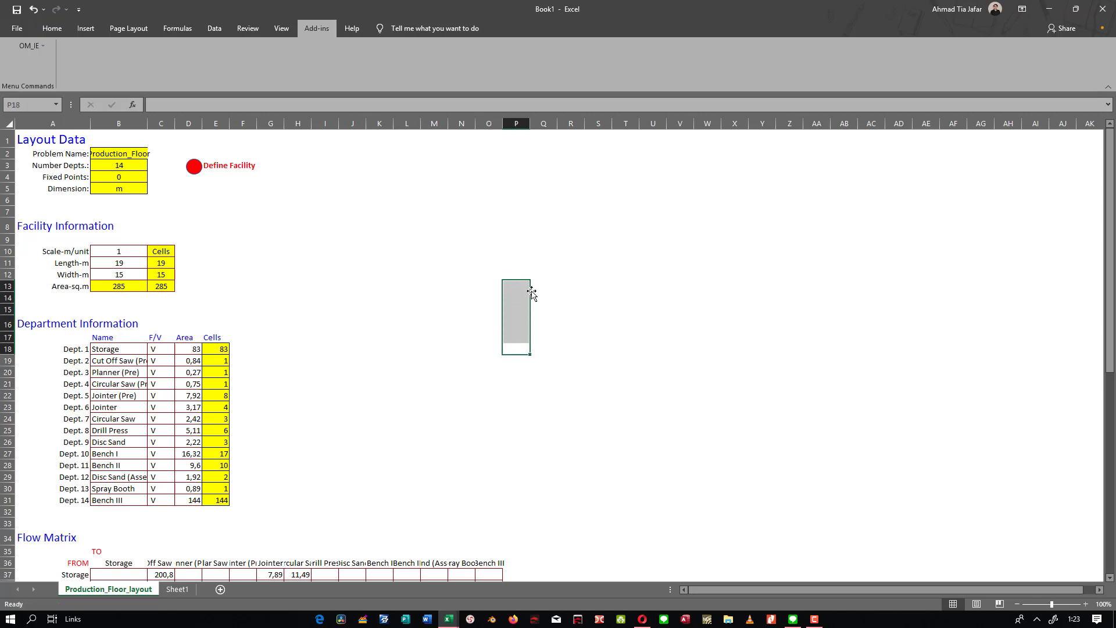
{"action": "left_click_drag", "start_coordinate": [543, 286], "coordinate": [551, 354]}
{"action": "left_click", "coordinate": [469, 295]}
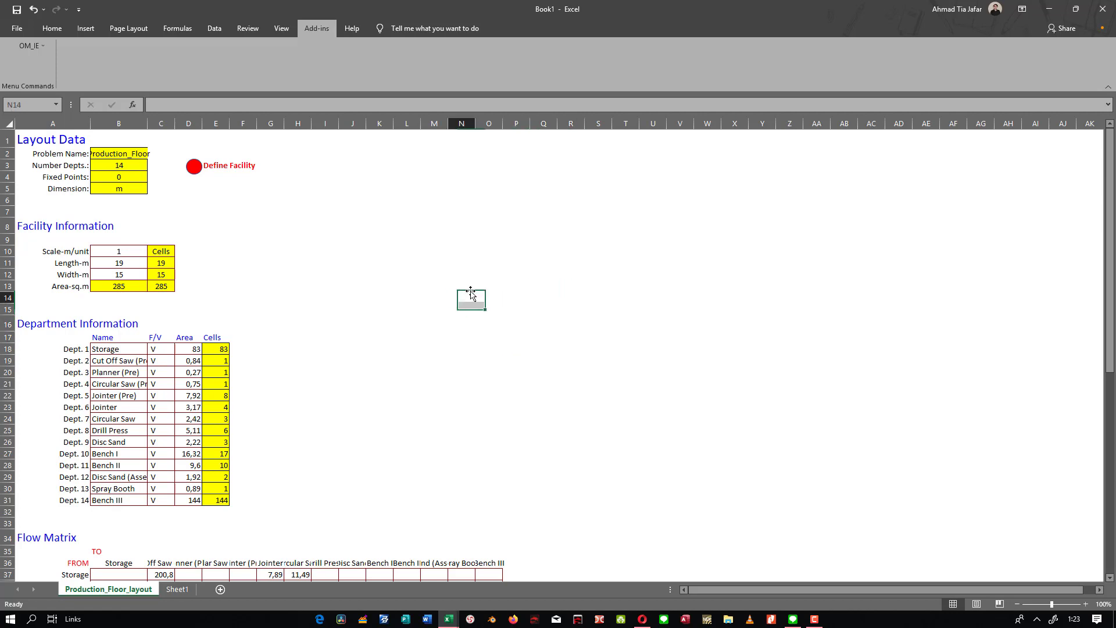
{"action": "left_click_drag", "start_coordinate": [469, 287], "coordinate": [579, 362]}
{"action": "left_click", "coordinate": [517, 283]}
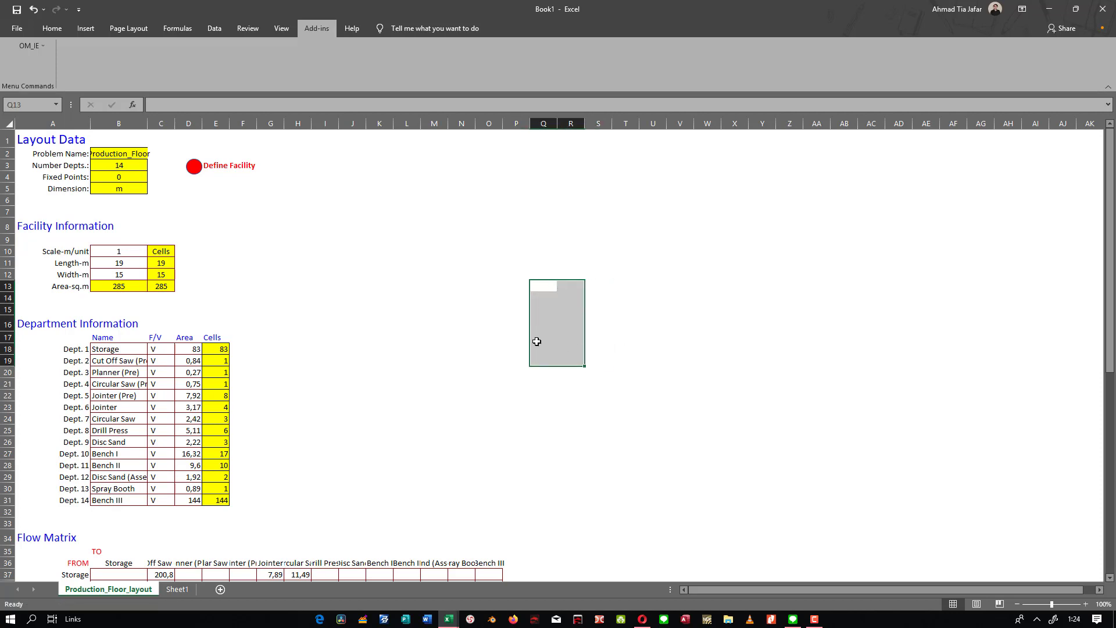
{"action": "left_click", "coordinate": [512, 372]}
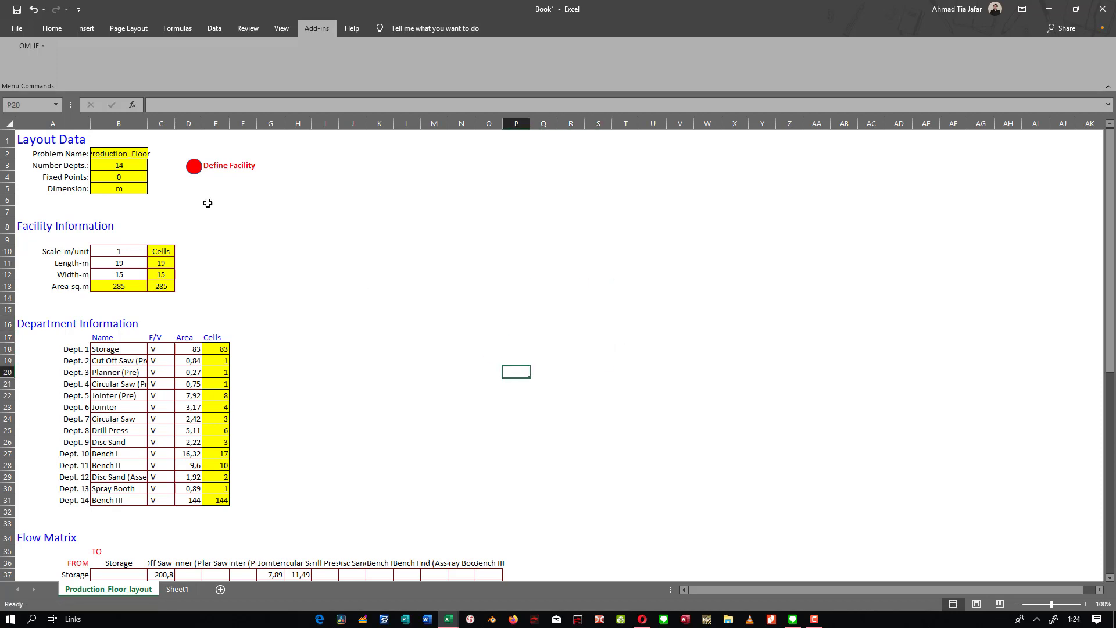
Define the facility with the Opt. Sequence method, Sequential initial solution, Rectilinear distance measure and a department width of 2 cells
{"action": "left_click", "coordinate": [193, 168]}
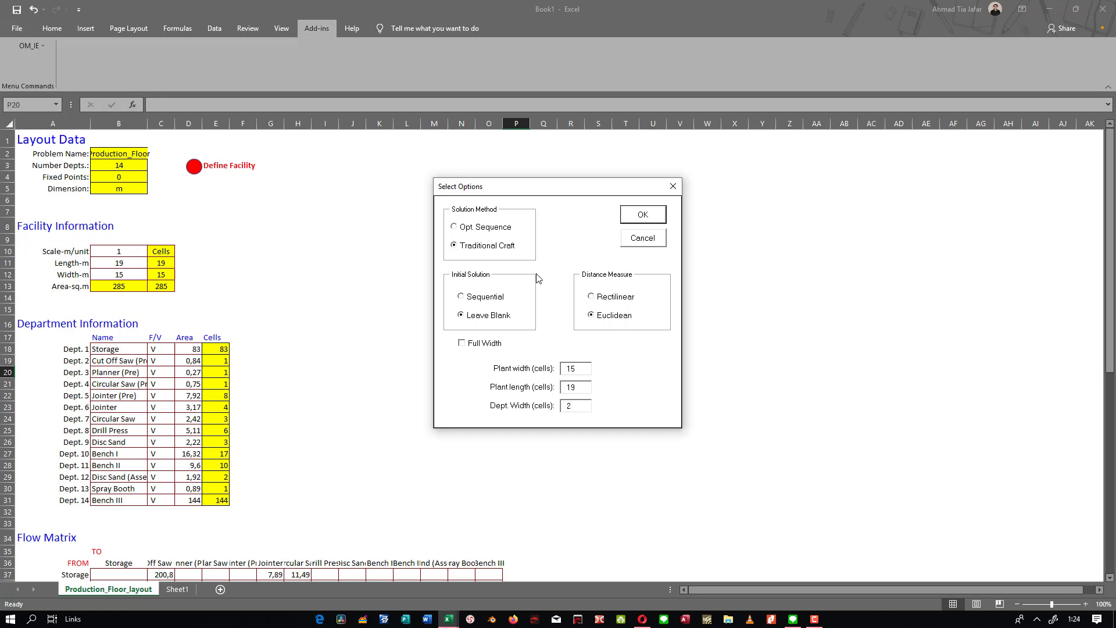
{"action": "left_click", "coordinate": [486, 229]}
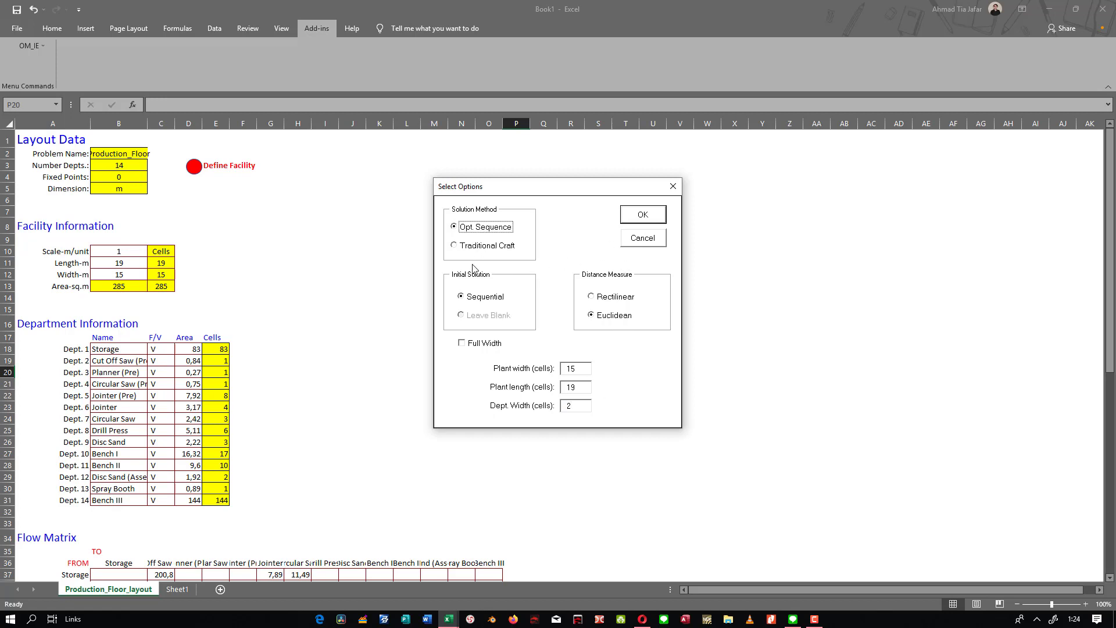
{"action": "left_click", "coordinate": [596, 299]}
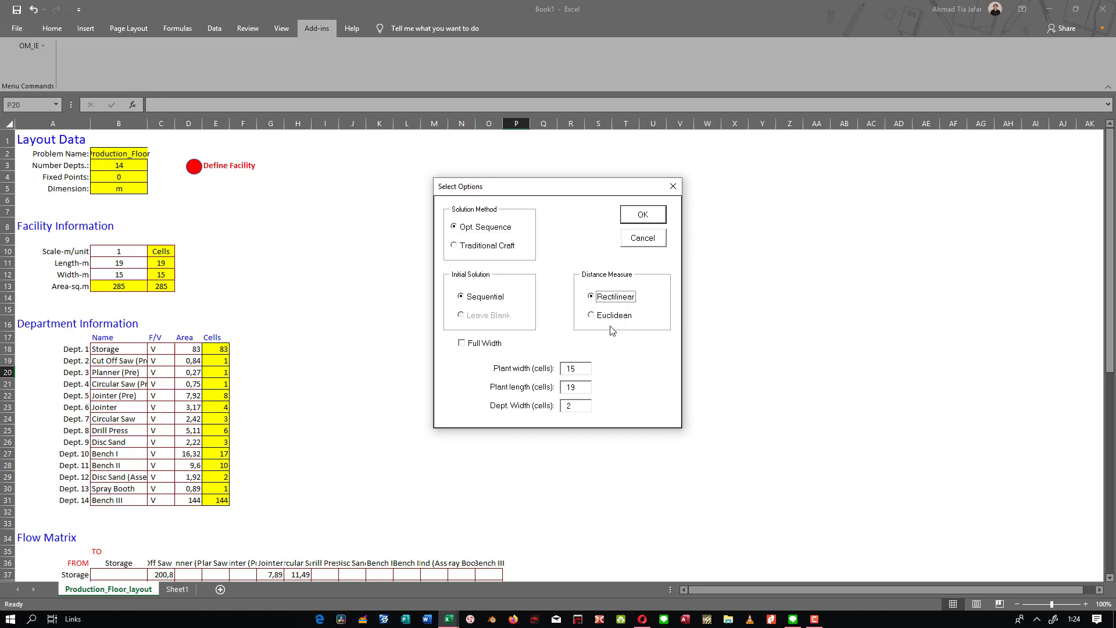
{"action": "left_click", "coordinate": [584, 406]}
{"action": "left_click", "coordinate": [630, 222]}
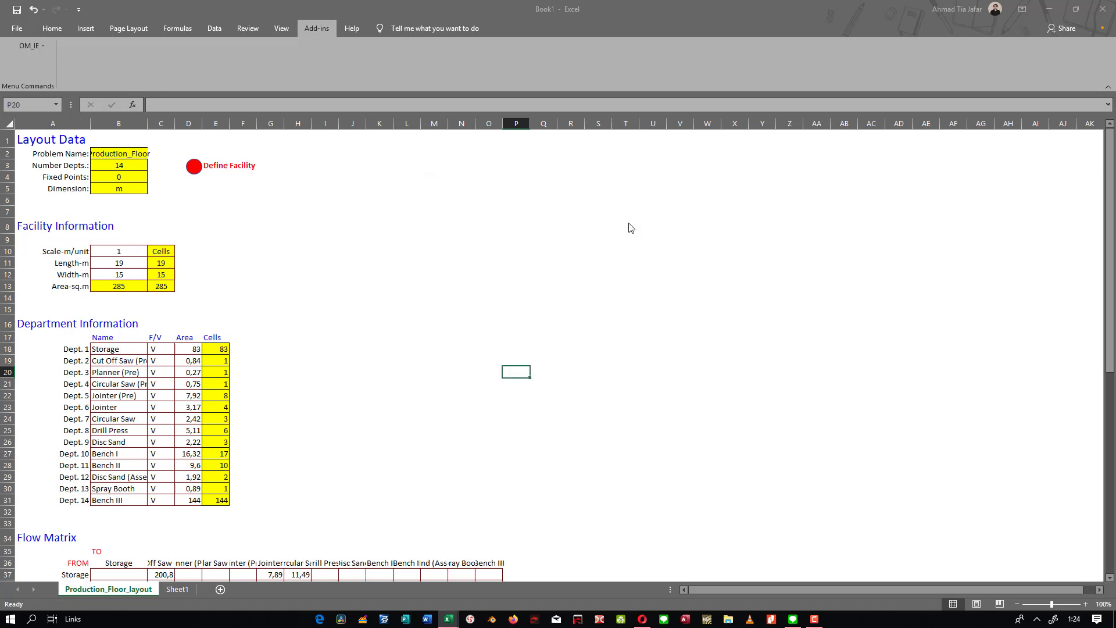
Examine the initial layout grid beside the department table on the Production_Floor_facility sheet
{"action": "left_click", "coordinate": [305, 518]}
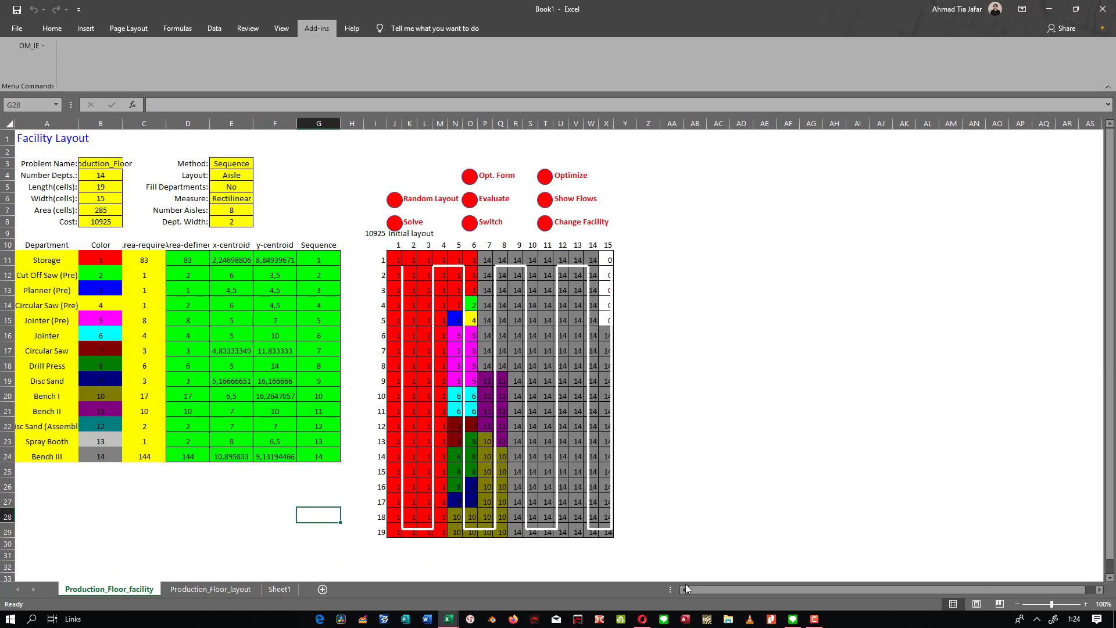
{"action": "left_click", "coordinate": [231, 484]}
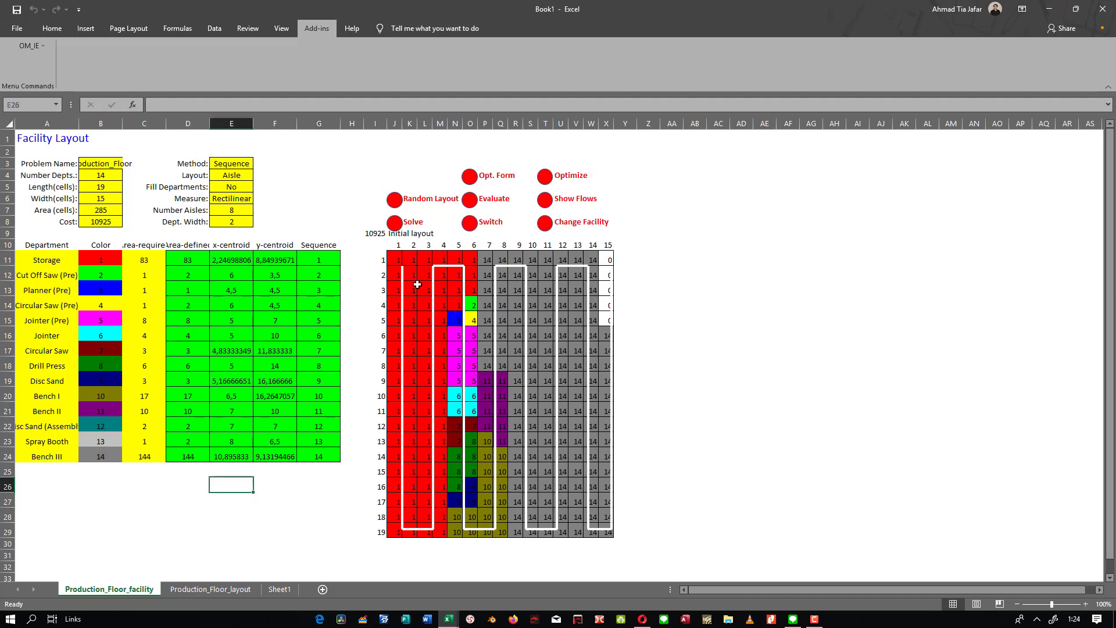
{"action": "left_click_drag", "start_coordinate": [377, 248], "coordinate": [617, 545]}
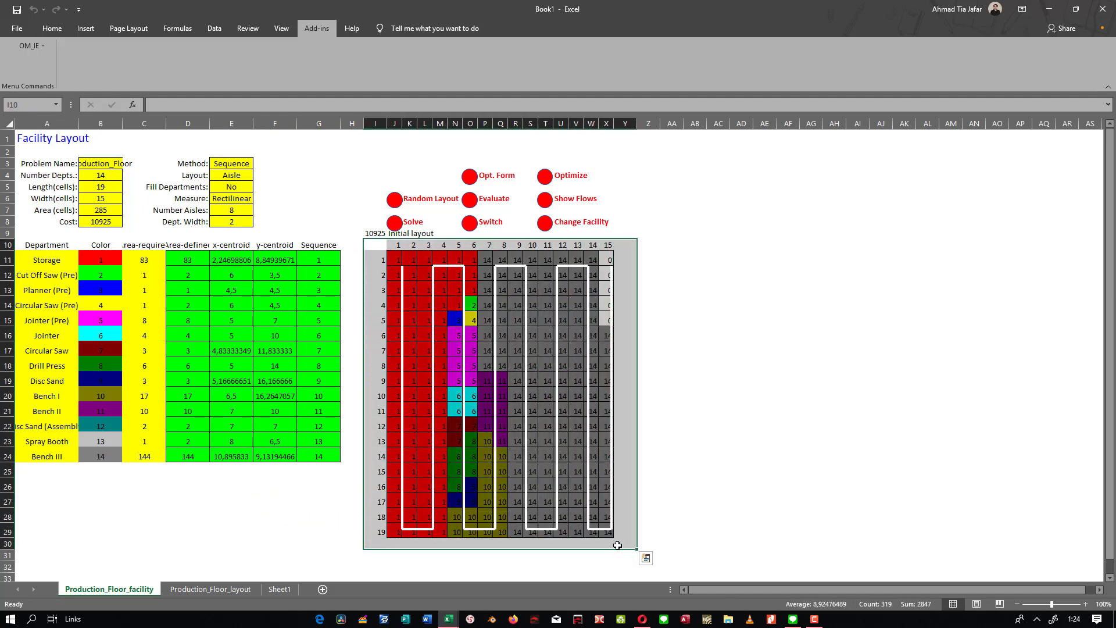
{"action": "left_click", "coordinate": [688, 544]}
{"action": "left_click", "coordinate": [619, 541]}
{"action": "left_click", "coordinate": [648, 541]}
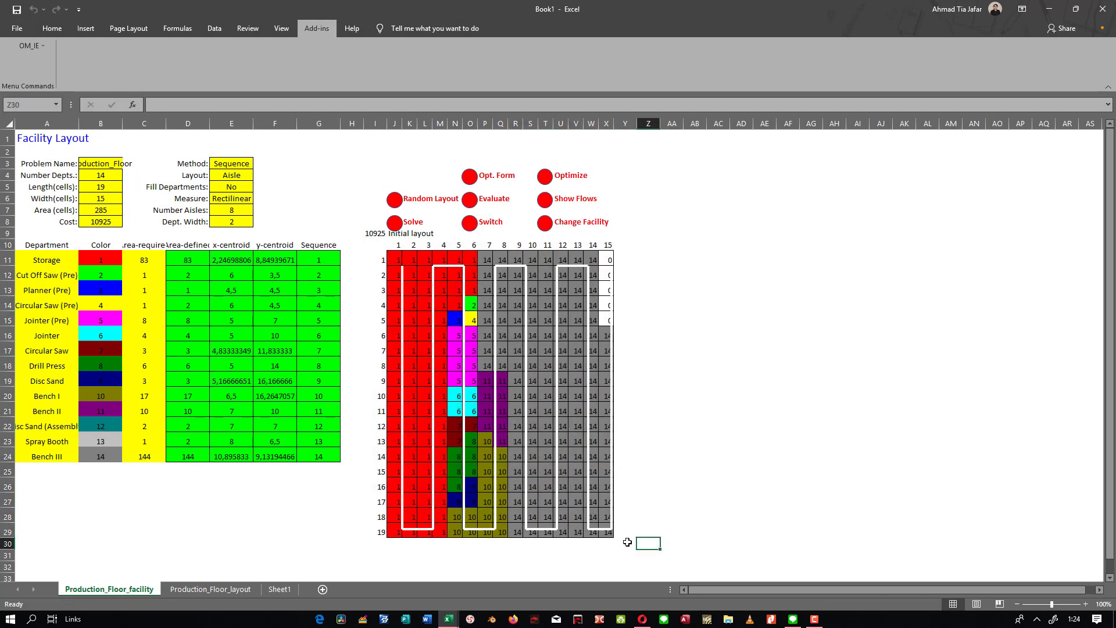
{"action": "left_click_drag", "start_coordinate": [627, 541], "coordinate": [372, 244]}
{"action": "left_click", "coordinate": [743, 411]}
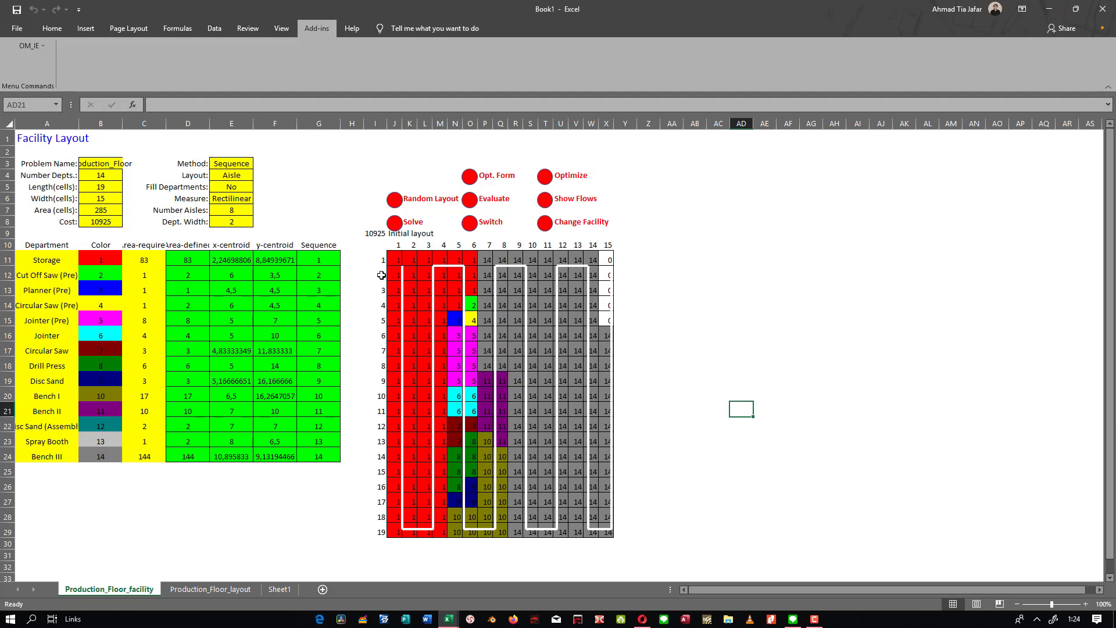
{"action": "left_click_drag", "start_coordinate": [365, 245], "coordinate": [451, 383]}
{"action": "left_click_drag", "start_coordinate": [564, 526], "coordinate": [614, 540]}
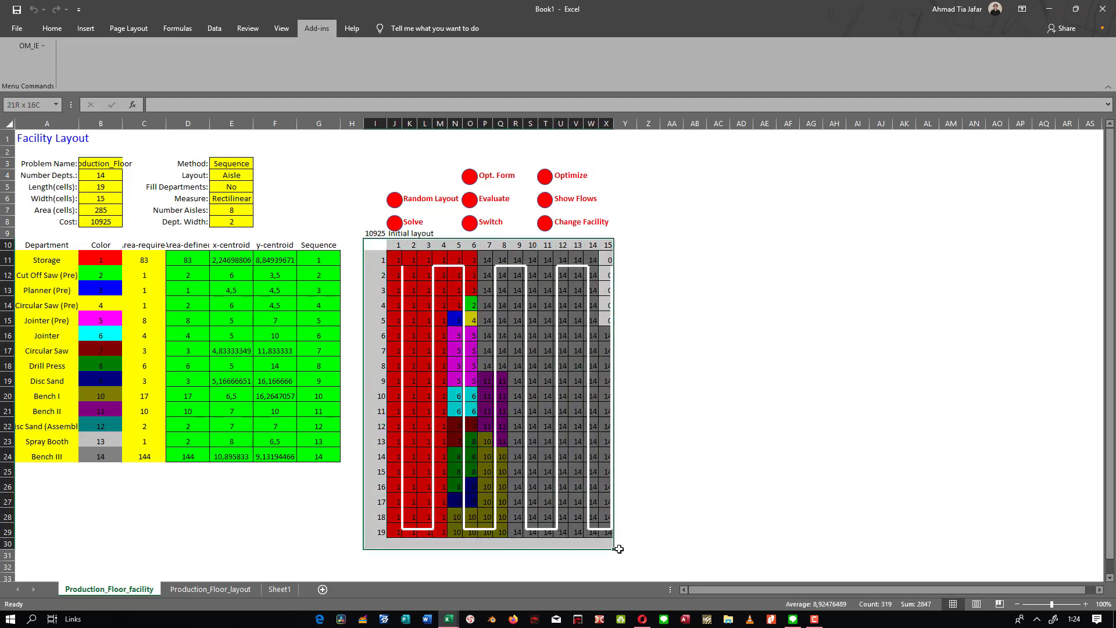
Solve the initial layout with the Do Not Stop display option and review the improved layout and its iterations
{"action": "left_click", "coordinate": [394, 221]}
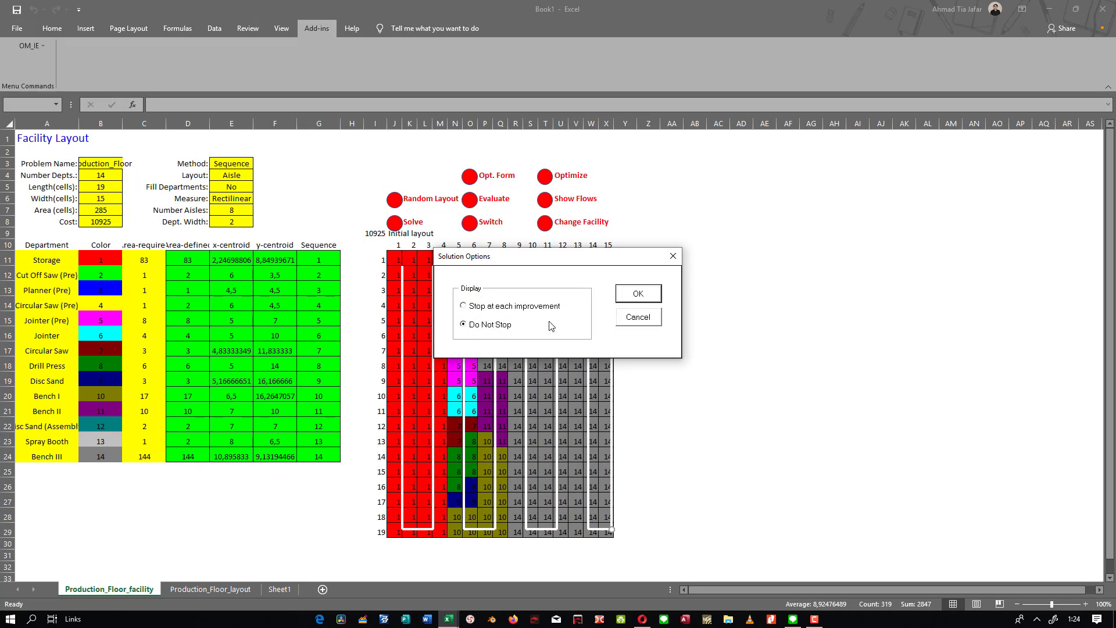
{"action": "left_click", "coordinate": [629, 298]}
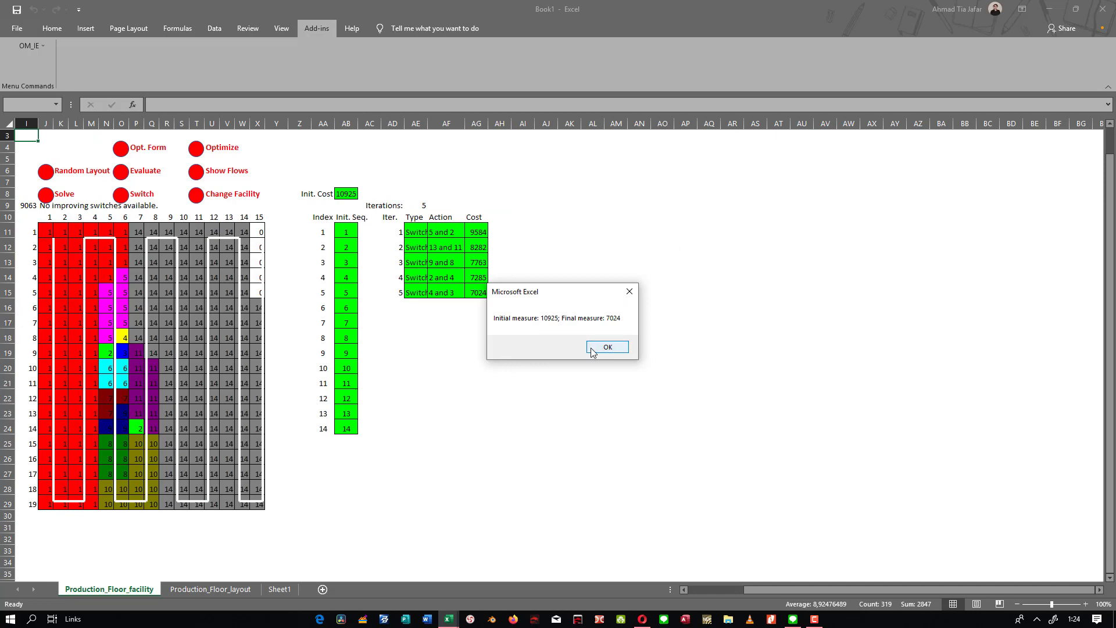
{"action": "left_click", "coordinate": [606, 347]}
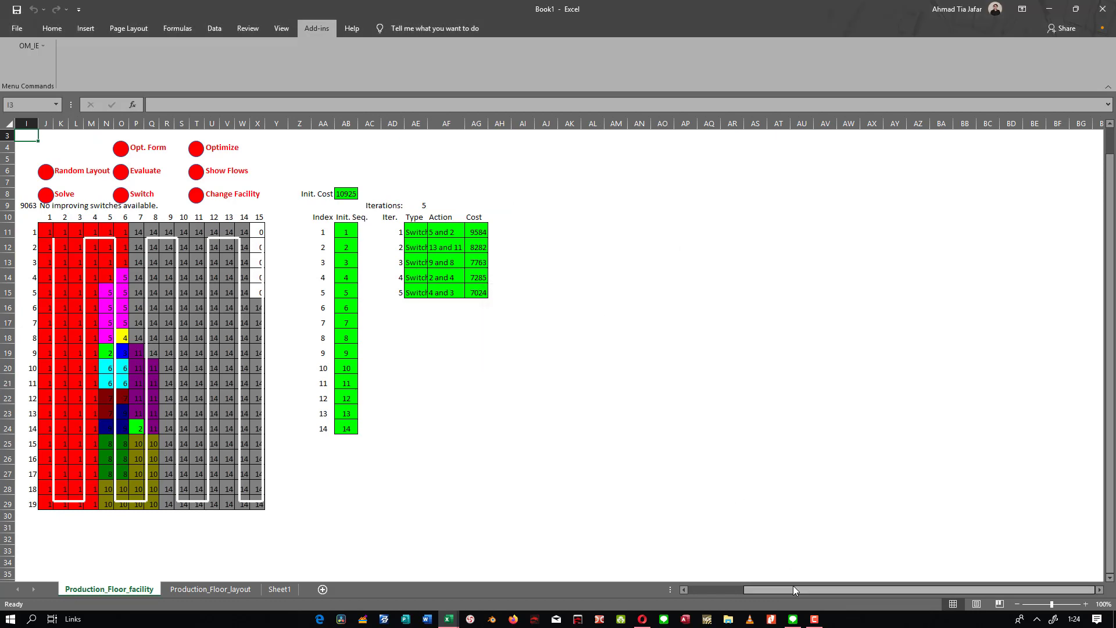
{"action": "scroll", "coordinate": [793, 585], "scroll_direction": "left", "scroll_amount": 5}
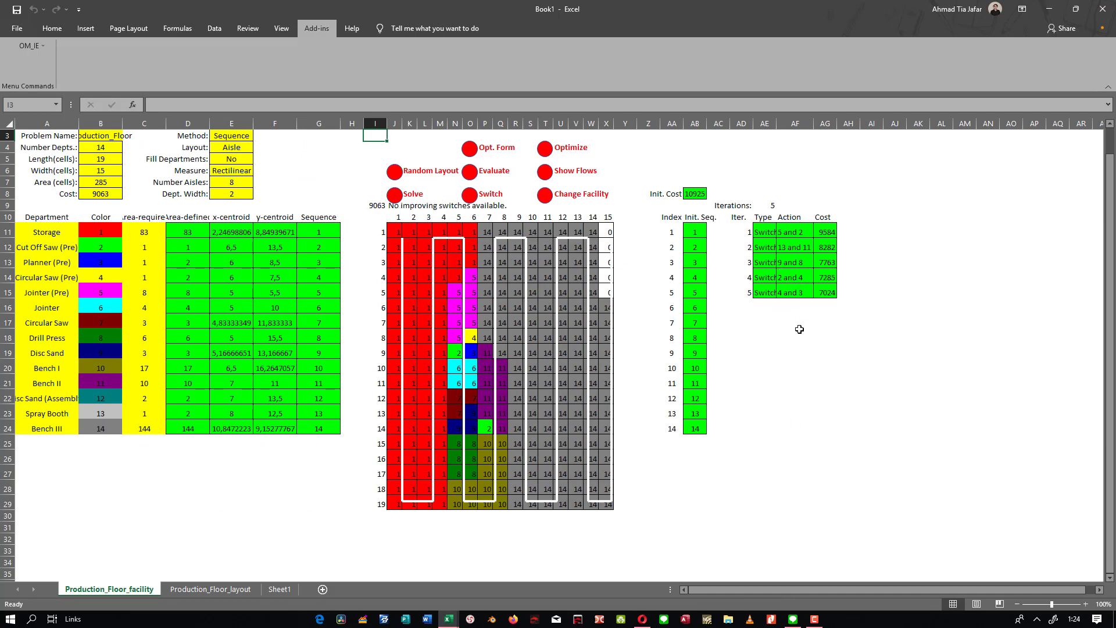
{"action": "scroll", "coordinate": [729, 433], "scroll_direction": "up", "scroll_amount": 1}
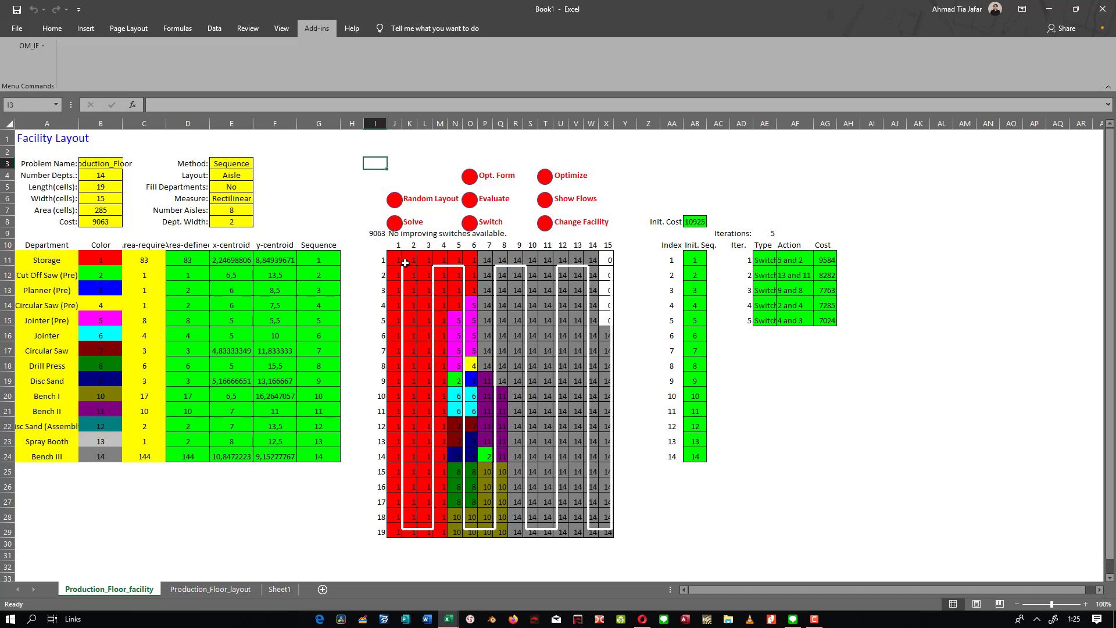
Solve the layout with the Stop at each improvement display option, reject the switch of departments 5 and 2, and review the layout and department table
{"action": "left_click", "coordinate": [348, 509]}
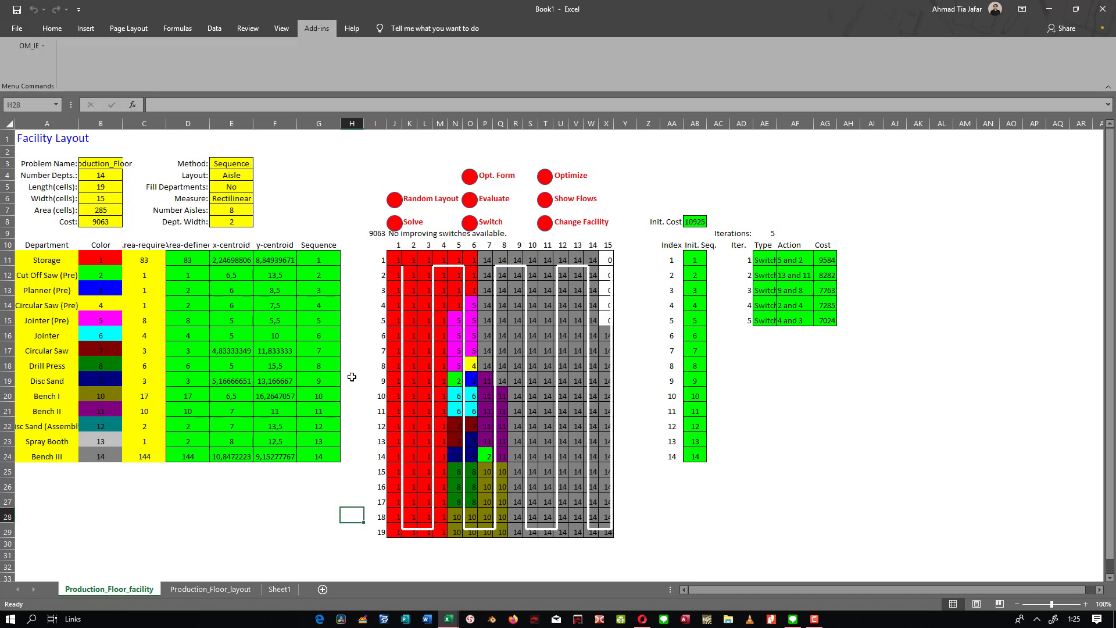
{"action": "left_click", "coordinate": [395, 230]}
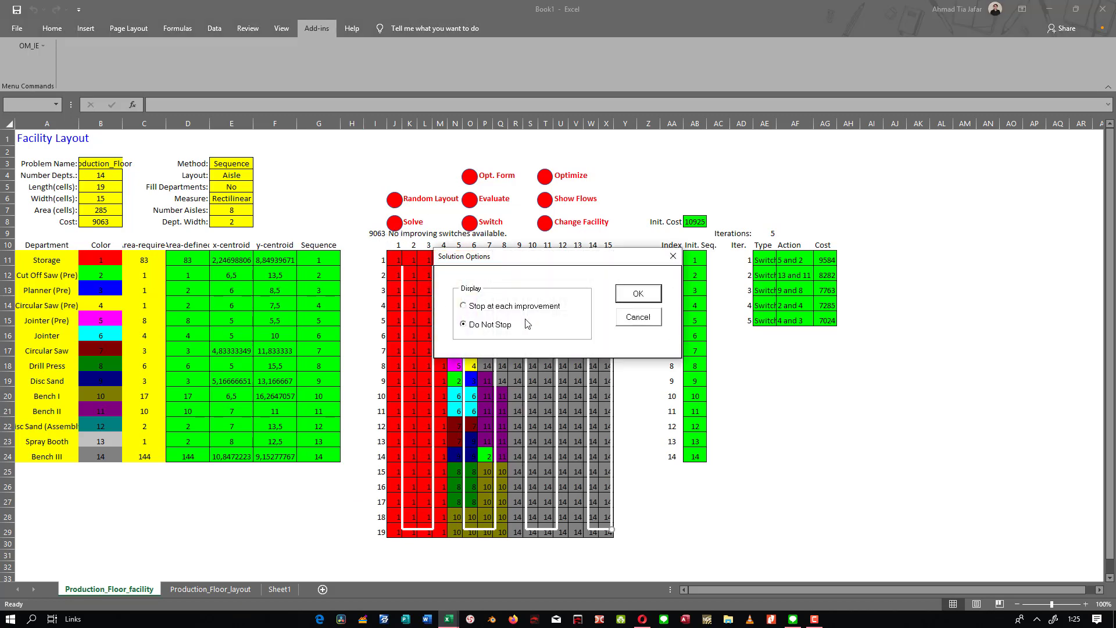
{"action": "left_click", "coordinate": [531, 310]}
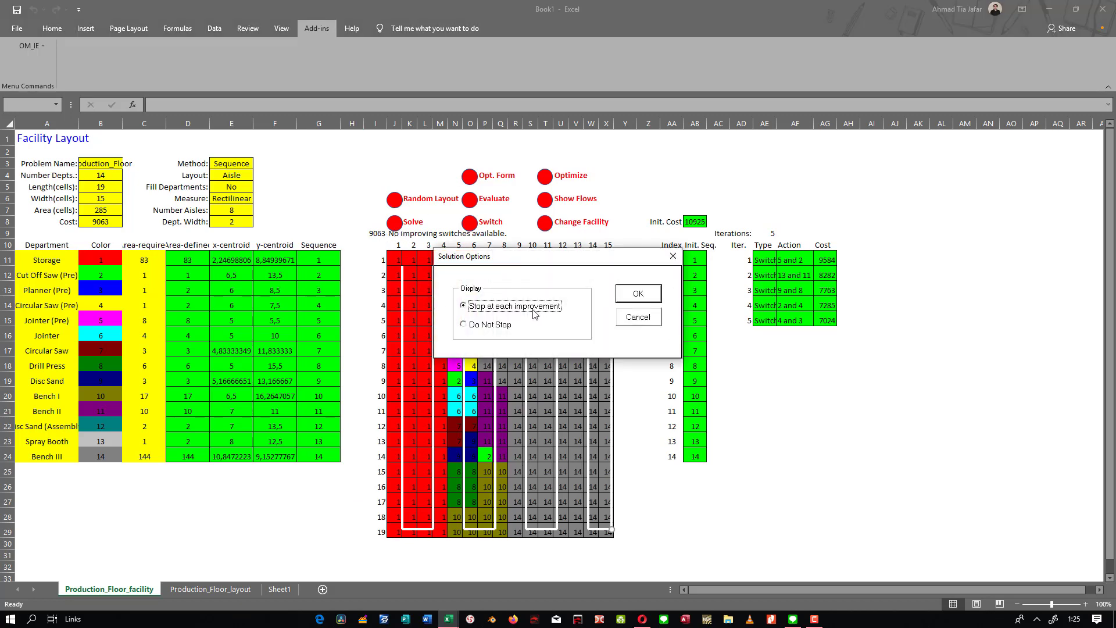
{"action": "left_click", "coordinate": [638, 301]}
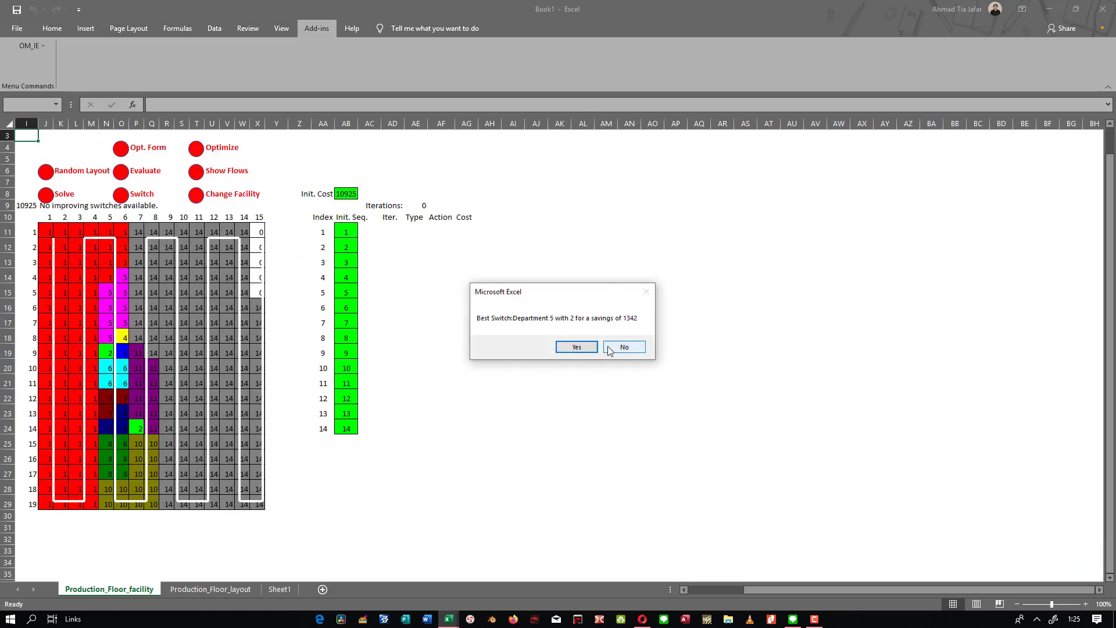
{"action": "left_click", "coordinate": [608, 350]}
{"action": "left_click", "coordinate": [618, 349]}
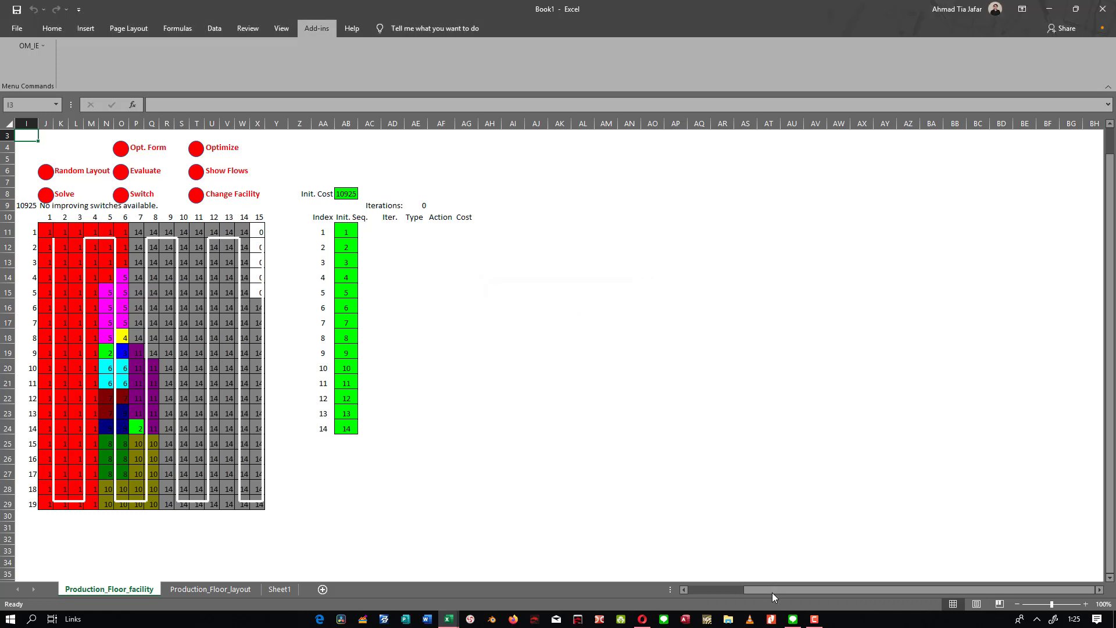
{"action": "left_click", "coordinate": [377, 221]}
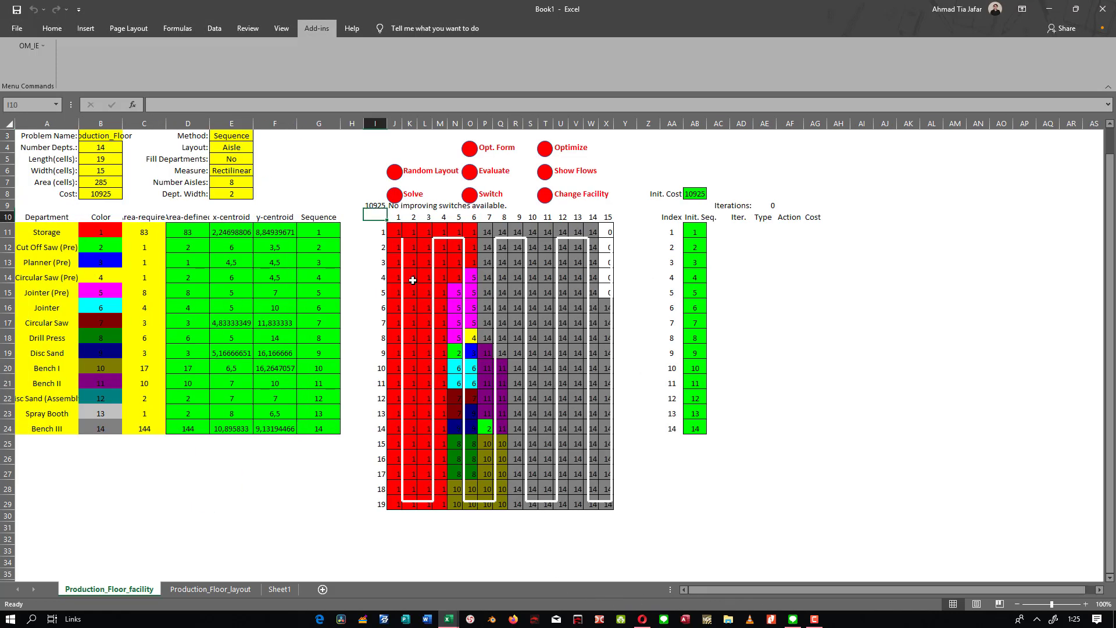
{"action": "left_click_drag", "start_coordinate": [413, 280], "coordinate": [608, 511]}
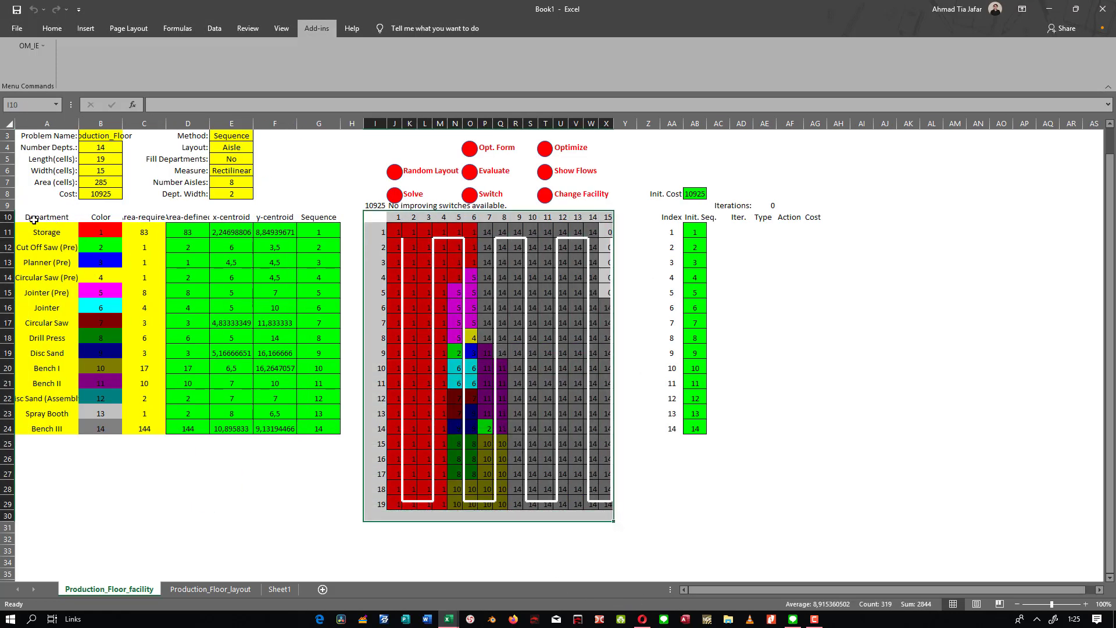
{"action": "left_click_drag", "start_coordinate": [34, 219], "coordinate": [326, 433]}
{"action": "left_click", "coordinate": [324, 481]}
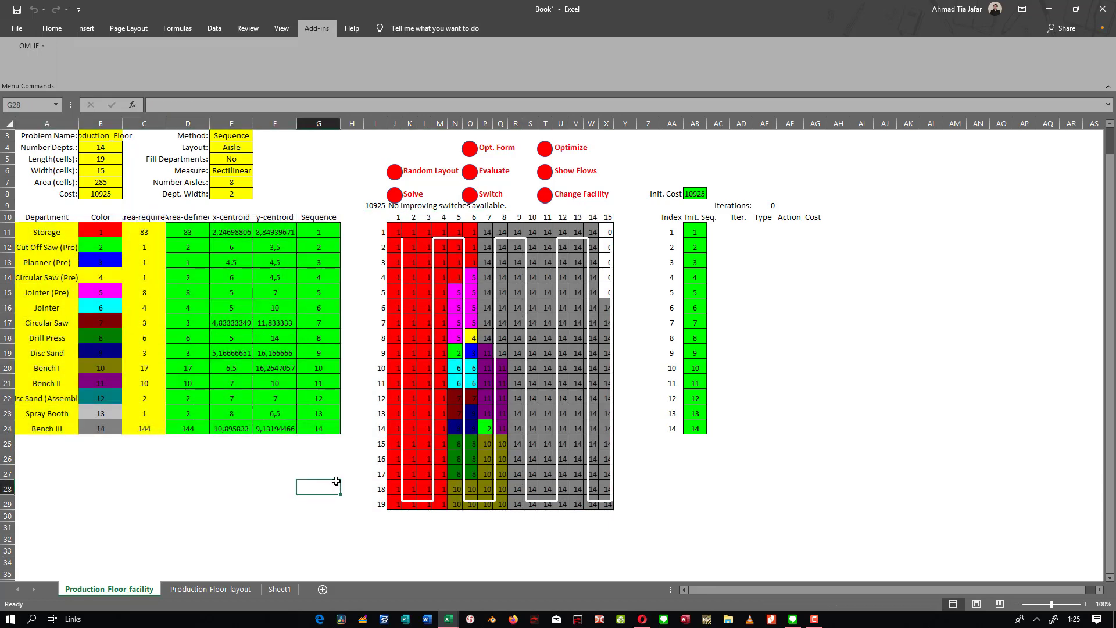
{"action": "scroll", "coordinate": [338, 482], "scroll_direction": "up", "scroll_amount": 1}
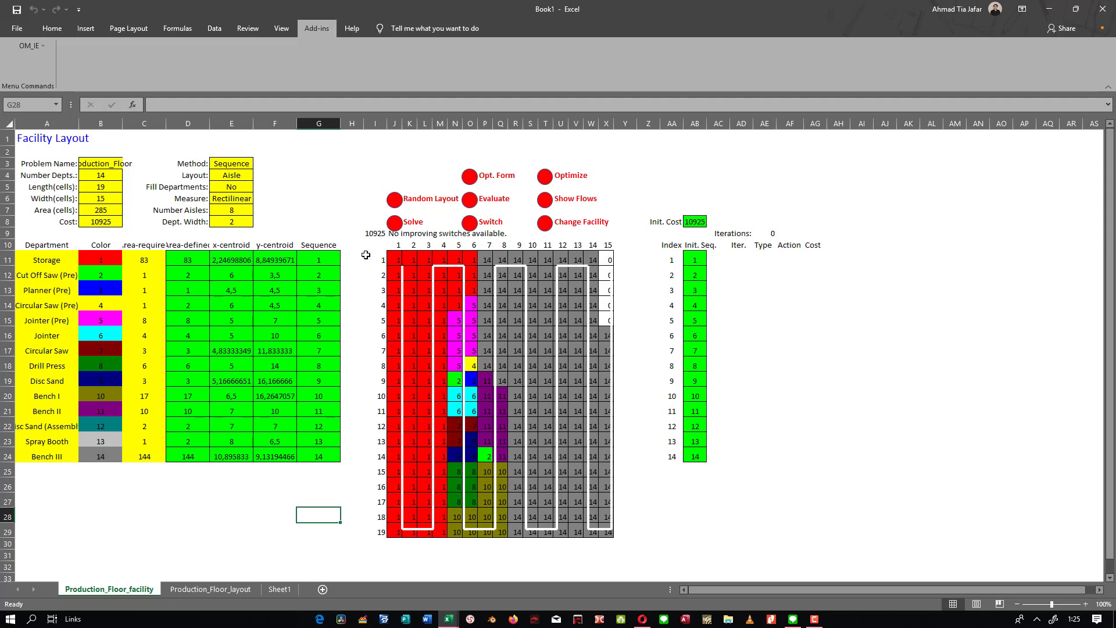
Solve stopping at each improvement, accept the switch of departments 5 and 2, reject that of 13 and 11, and review the layout and department table
{"action": "left_click", "coordinate": [394, 223]}
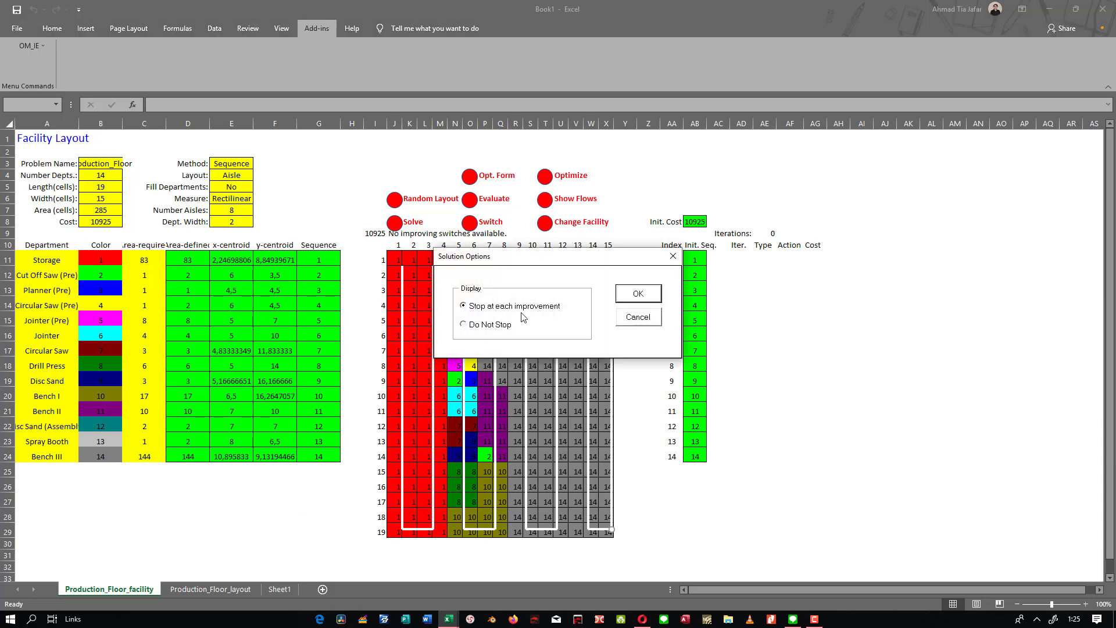
{"action": "left_click", "coordinate": [625, 295]}
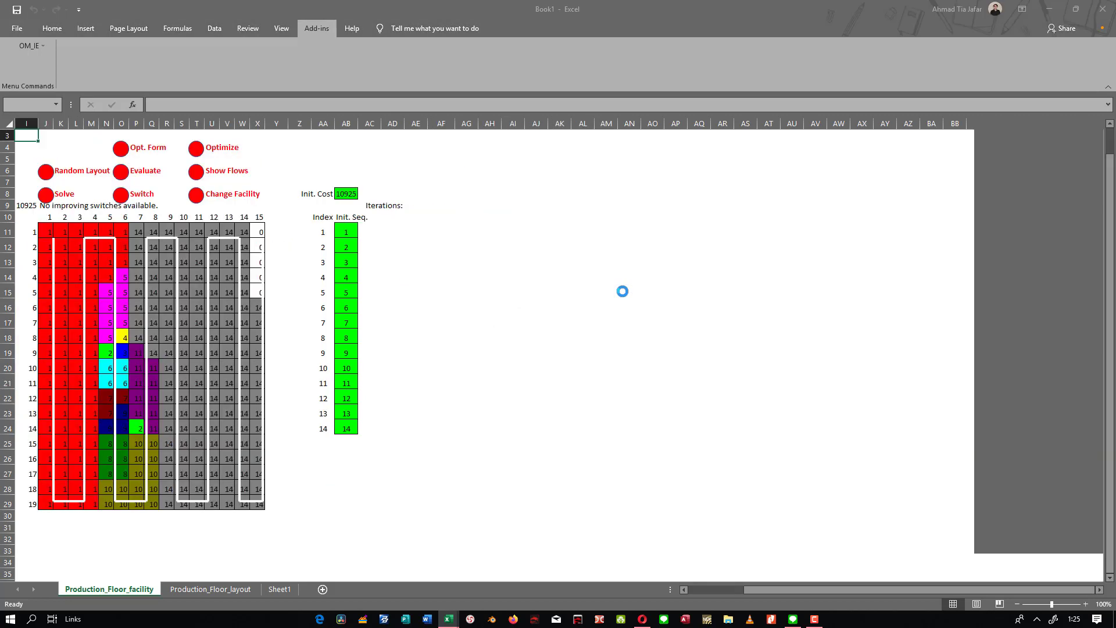
{"action": "left_click", "coordinate": [559, 348]}
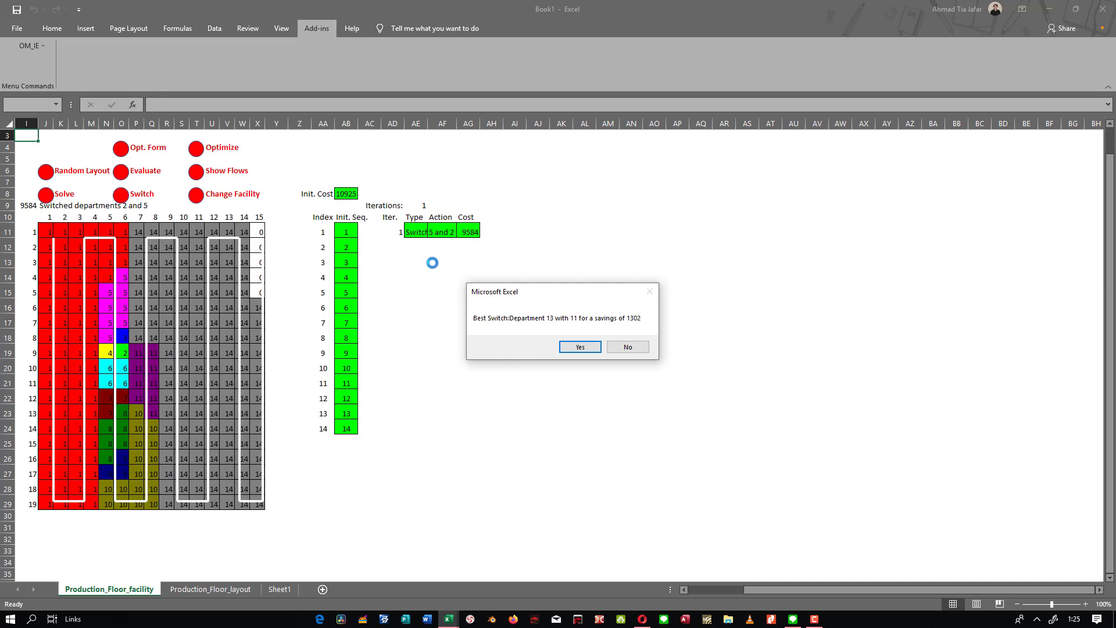
{"action": "left_click", "coordinate": [612, 350]}
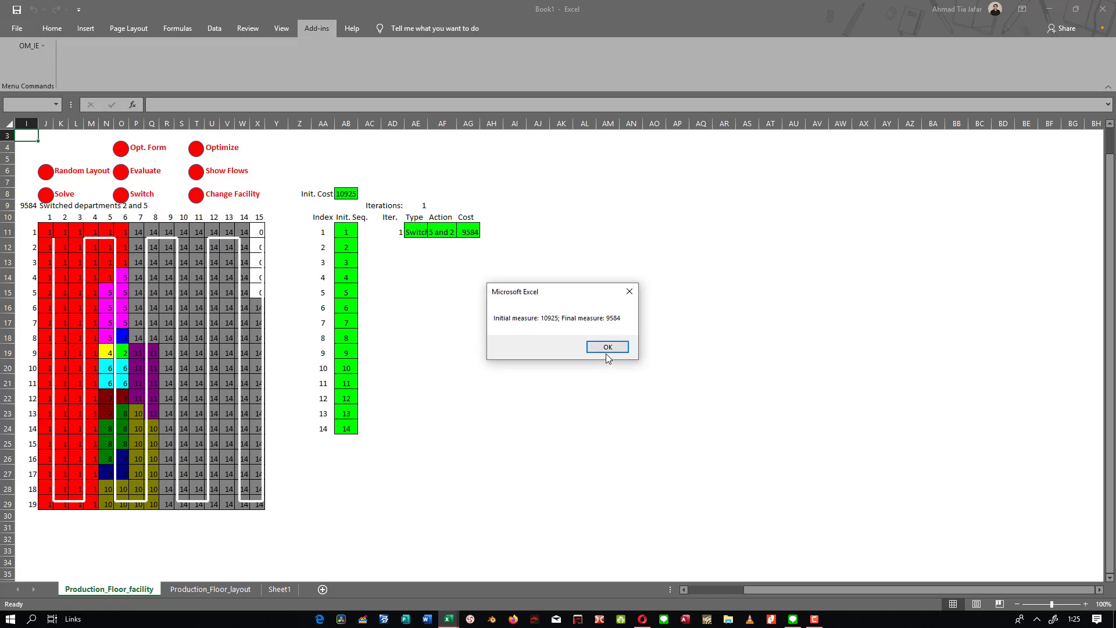
{"action": "left_click", "coordinate": [604, 351]}
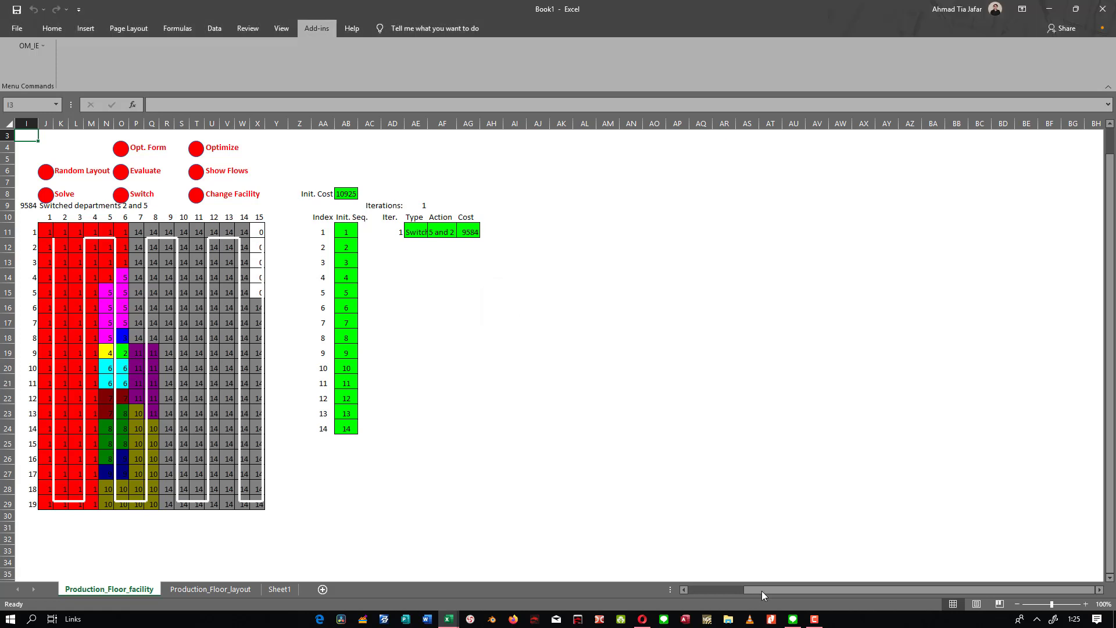
{"action": "scroll", "coordinate": [762, 591], "scroll_direction": "left", "scroll_amount": 3}
{"action": "left_click_drag", "start_coordinate": [625, 520], "coordinate": [379, 216]}
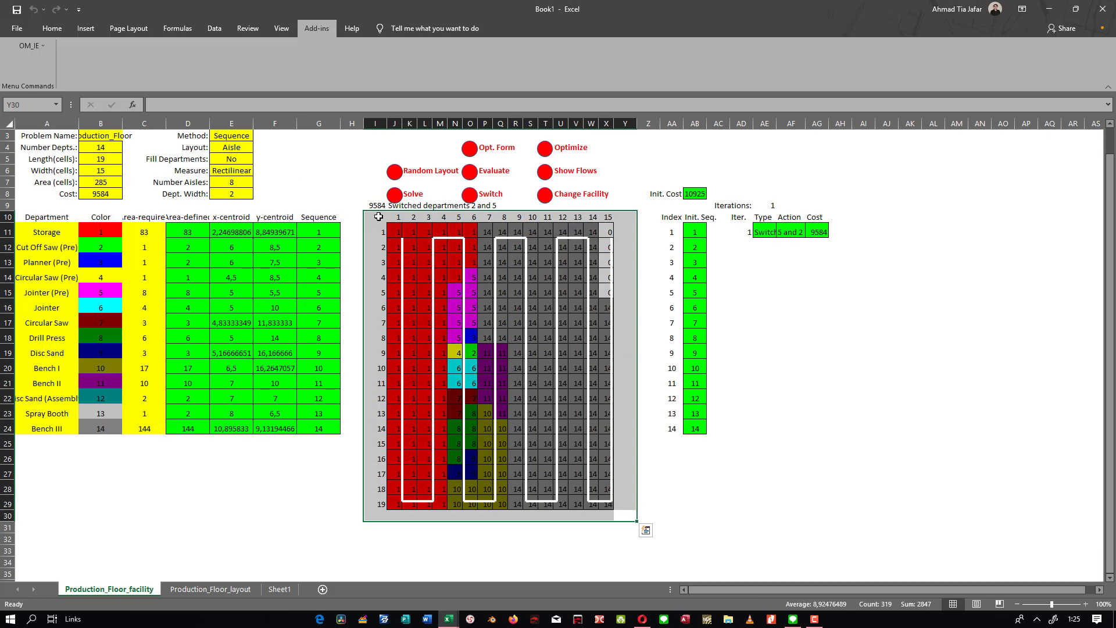
{"action": "left_click", "coordinate": [39, 215]}
{"action": "key", "text": "ctrl+a"}
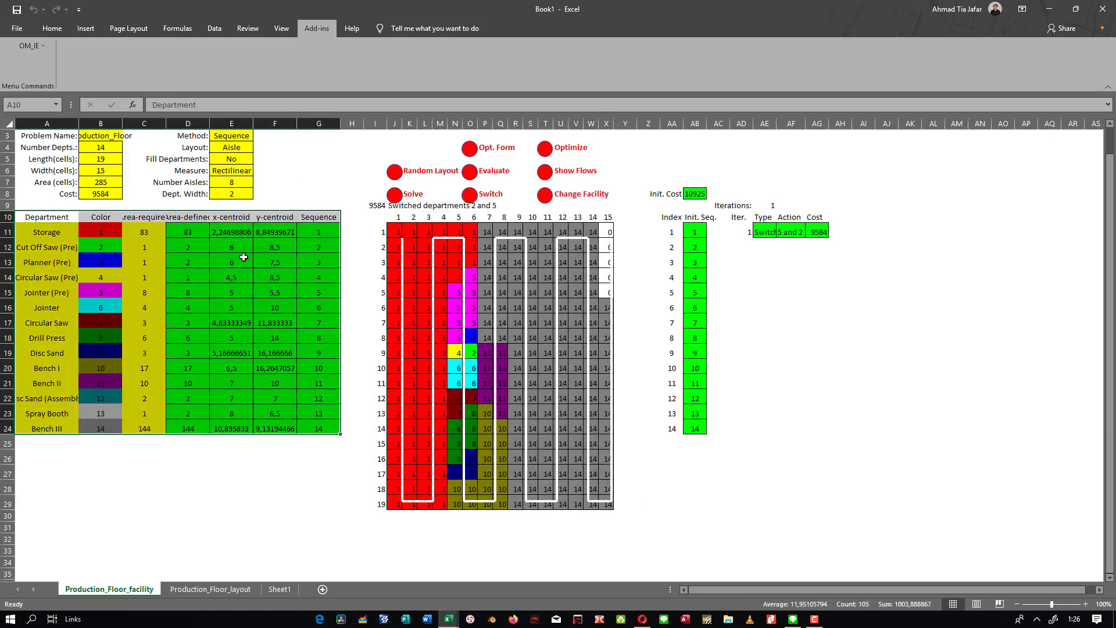
{"action": "left_click_drag", "start_coordinate": [206, 233], "coordinate": [323, 437]}
{"action": "left_click", "coordinate": [320, 458]}
{"action": "left_click_drag", "start_coordinate": [648, 368], "coordinate": [648, 383]}
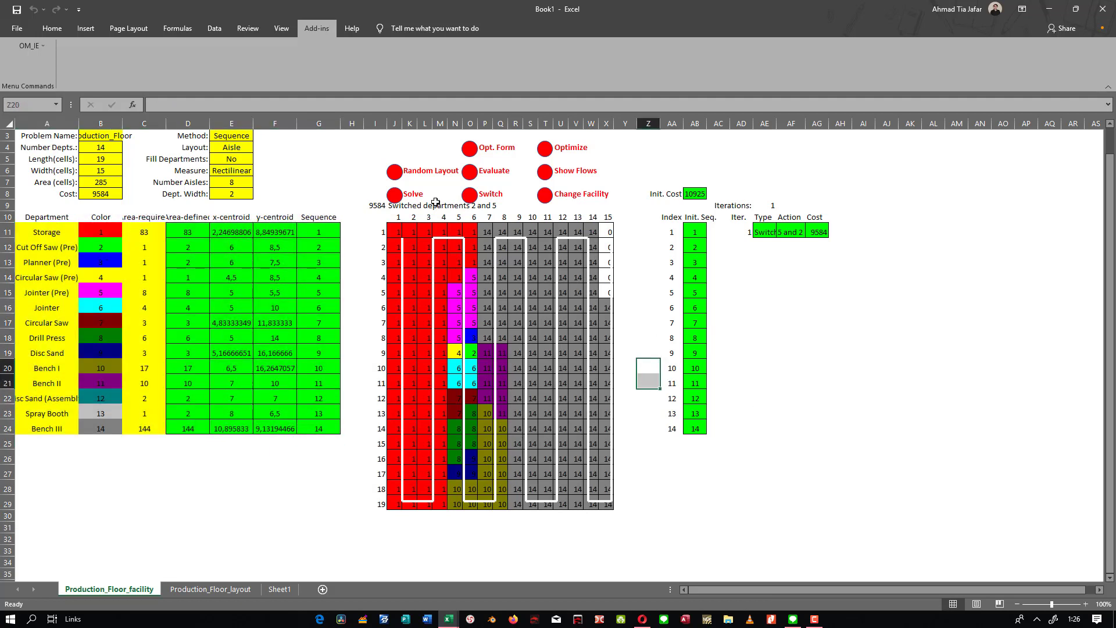
Solve the layout again, accepting the switches of departments 5 and 2 and of 13 and 11, but rejecting that of 9 and 8
{"action": "left_click", "coordinate": [396, 197]}
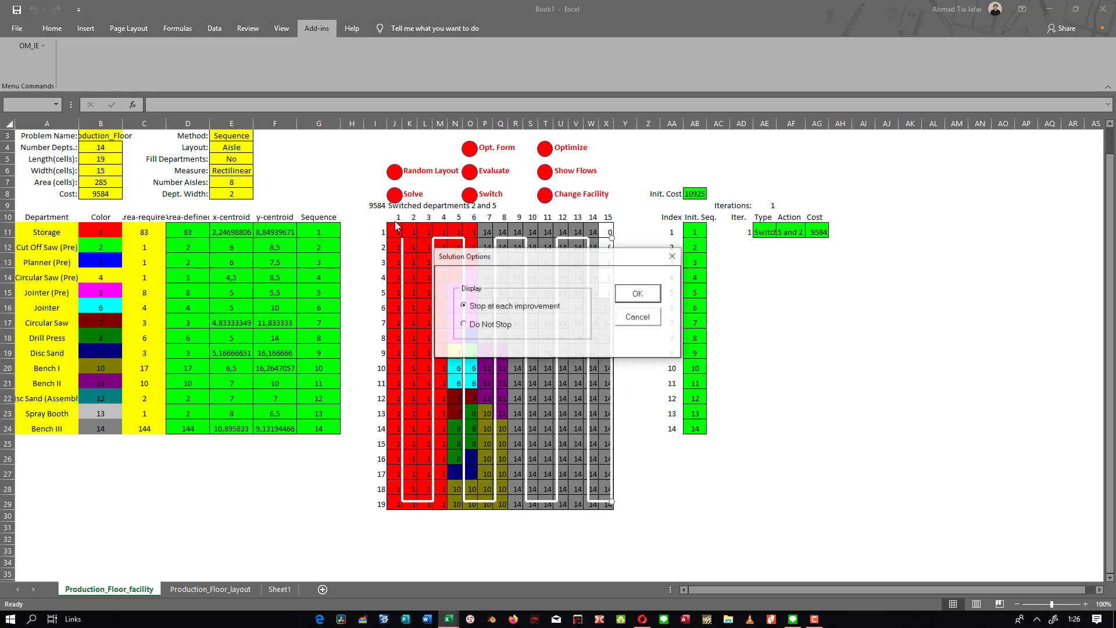
{"action": "left_click", "coordinate": [637, 294]}
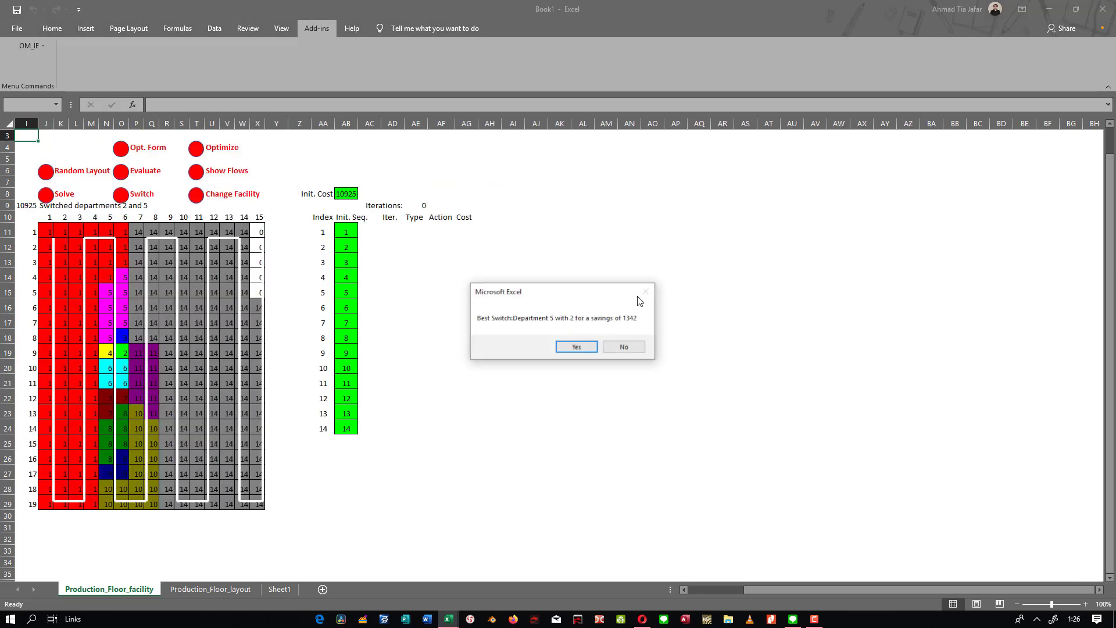
{"action": "left_click", "coordinate": [589, 351]}
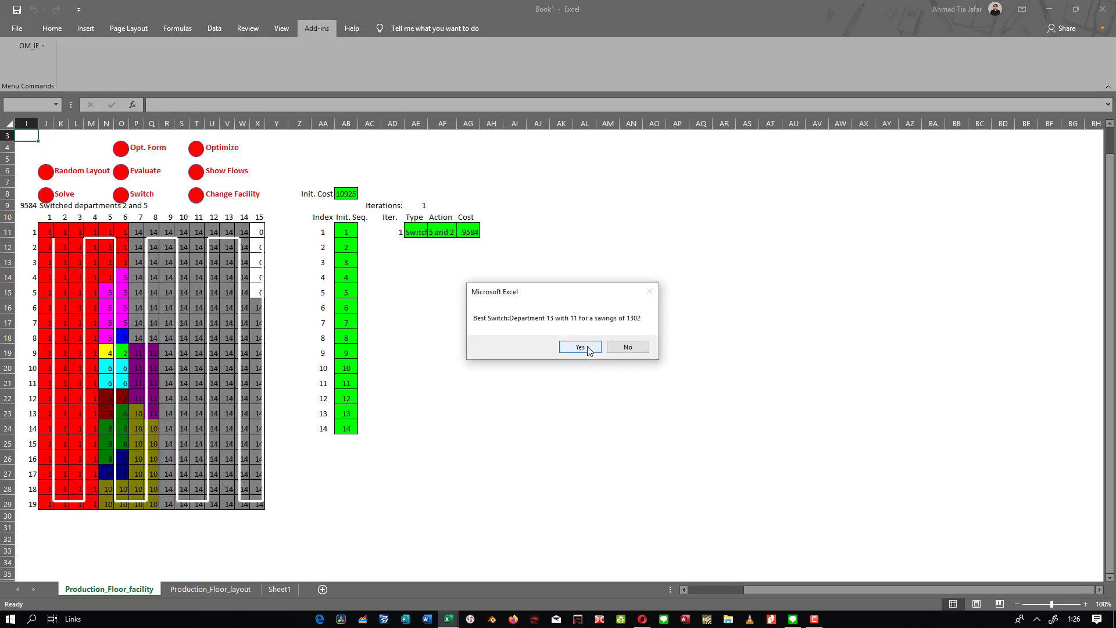
{"action": "left_click", "coordinate": [587, 349]}
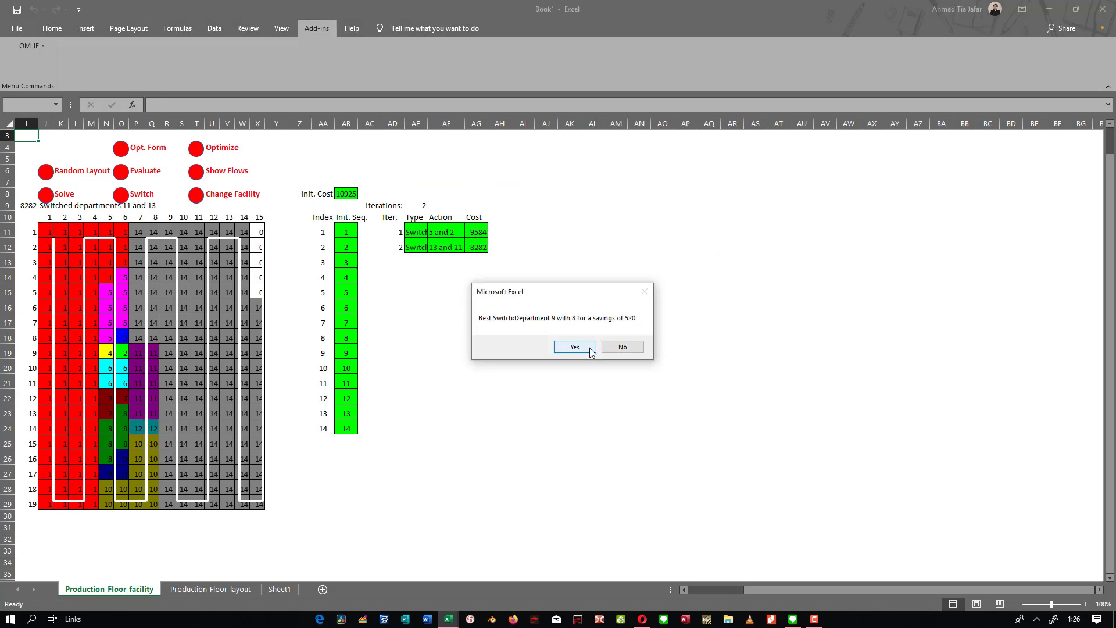
{"action": "left_click", "coordinate": [620, 347]}
{"action": "key", "text": "Return"}
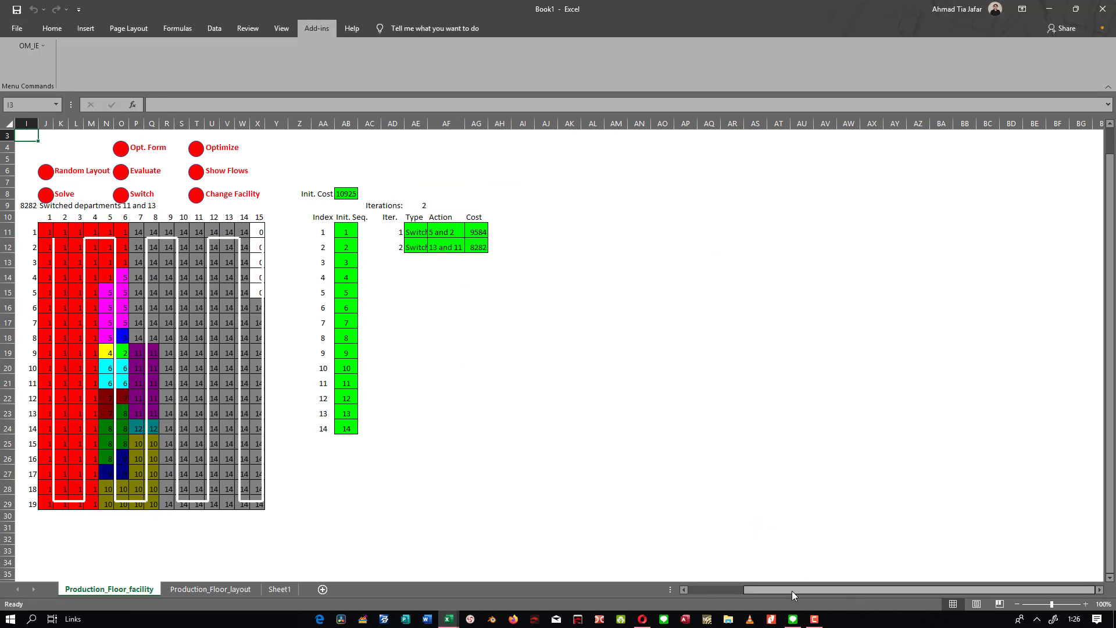
Solve the layout with Stop at each improvement, accepting every proposed department switch until the final measure is reached
{"action": "left_click_drag", "start_coordinate": [791, 590], "coordinate": [767, 591]}
{"action": "left_click", "coordinate": [395, 201]}
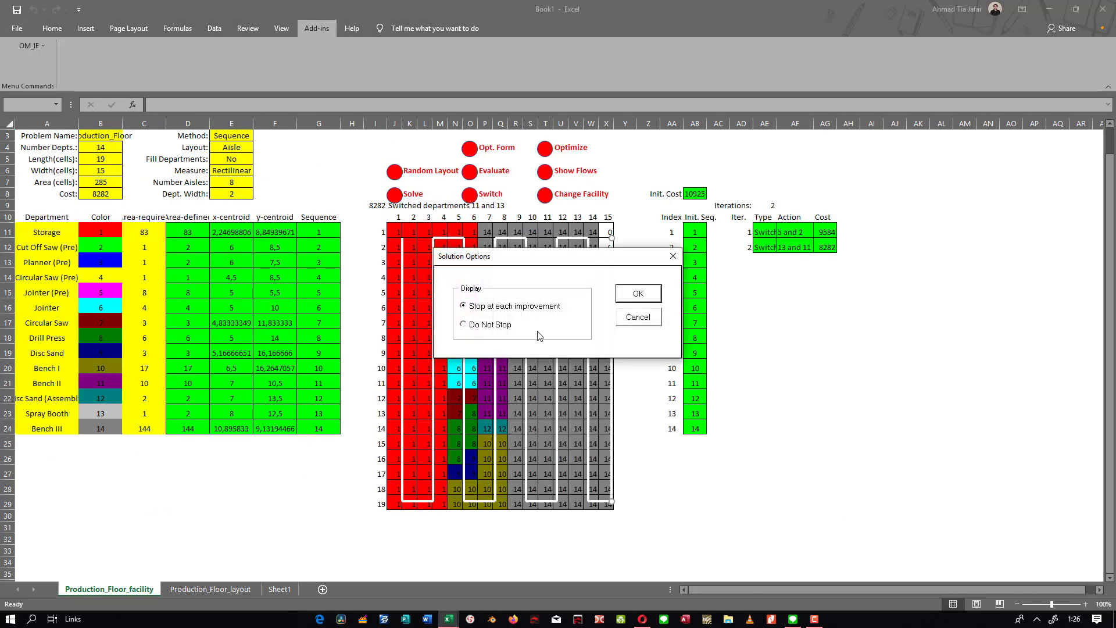
{"action": "left_click", "coordinate": [621, 300]}
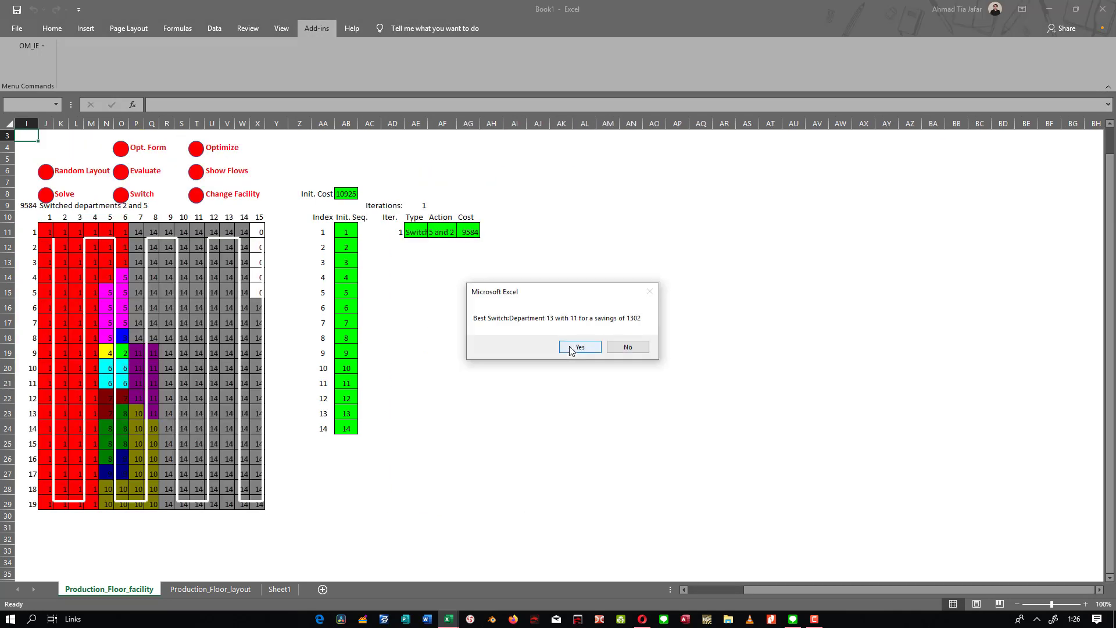
{"action": "left_click", "coordinate": [570, 348]}
{"action": "left_click", "coordinate": [570, 348]}
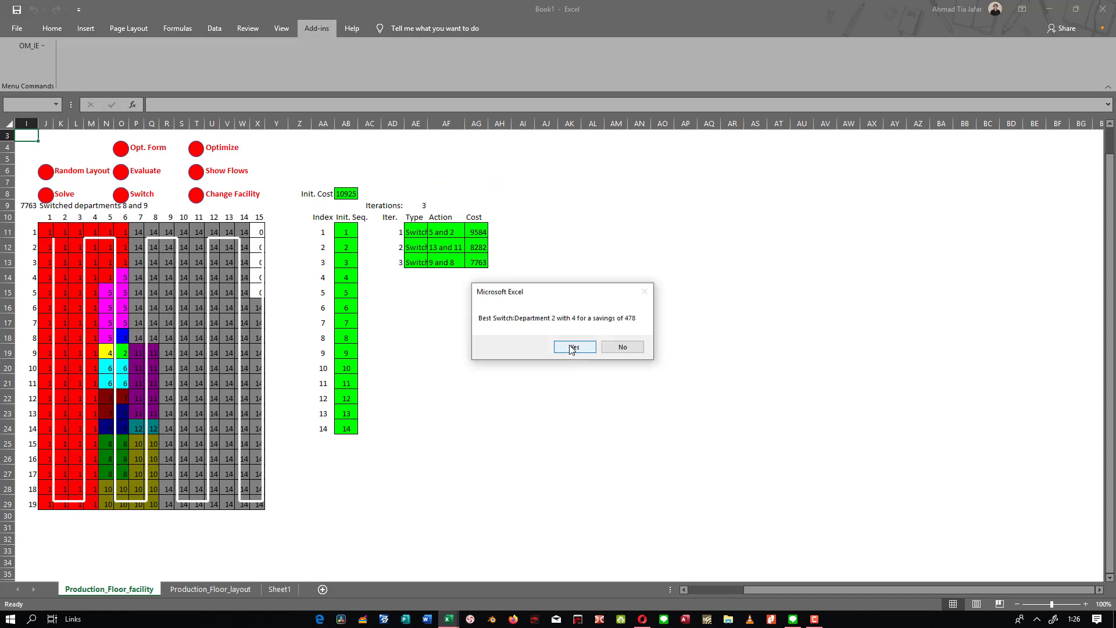
{"action": "left_click", "coordinate": [571, 347]}
{"action": "left_click", "coordinate": [570, 347]}
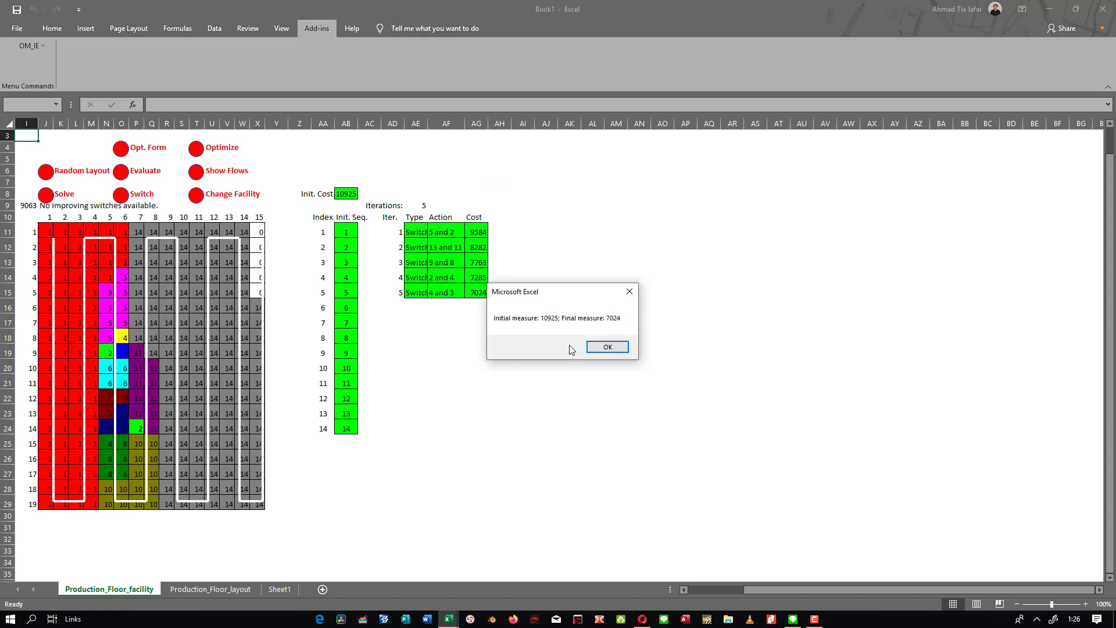
{"action": "left_click", "coordinate": [606, 347]}
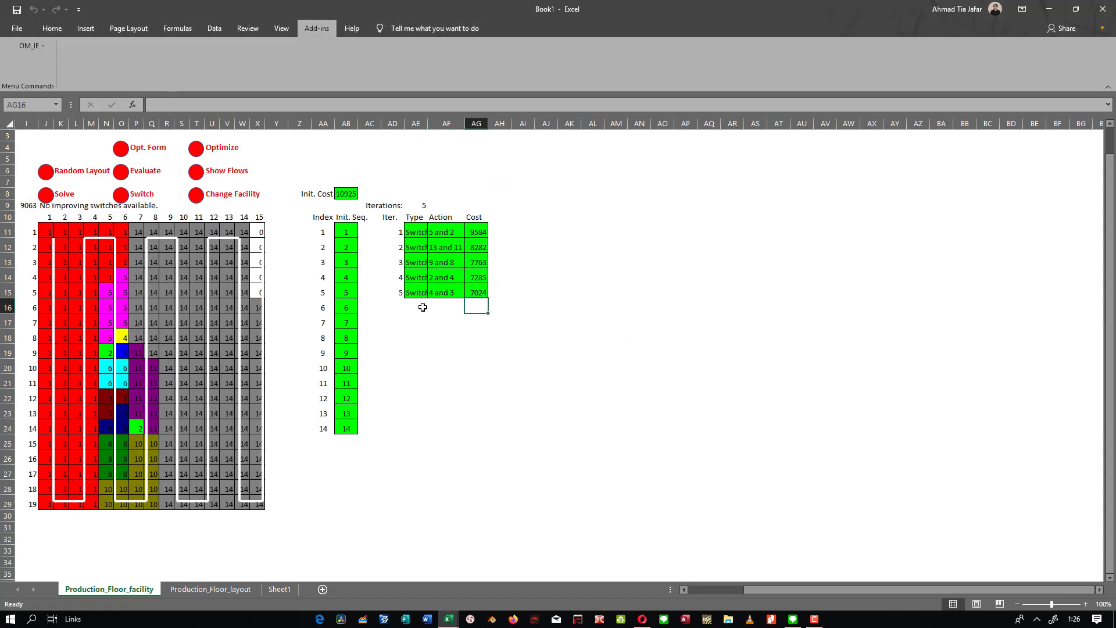
Examine the switch and cost of the last iteration and compare that cost with the layout's initial cost
{"action": "left_click", "coordinate": [398, 295]}
{"action": "left_click_drag", "start_coordinate": [430, 297], "coordinate": [383, 288]}
{"action": "left_click", "coordinate": [491, 349]}
{"action": "left_click", "coordinate": [499, 335]}
{"action": "left_click_drag", "start_coordinate": [487, 289], "coordinate": [417, 303]}
{"action": "left_click", "coordinate": [457, 335]}
{"action": "left_click", "coordinate": [473, 294]}
{"action": "left_click", "coordinate": [483, 319]}
{"action": "left_click", "coordinate": [471, 302]}
{"action": "left_click", "coordinate": [451, 319]}
{"action": "left_click", "coordinate": [475, 292]}
{"action": "left_click", "coordinate": [480, 331]}
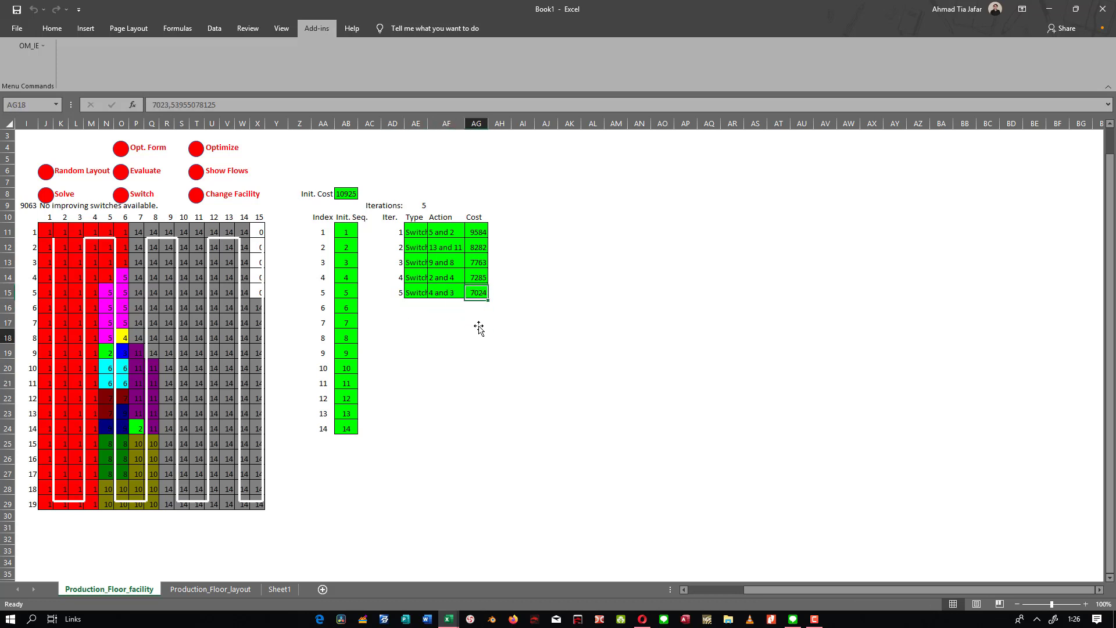
{"action": "left_click", "coordinate": [495, 306]}
{"action": "left_click", "coordinate": [342, 195]}
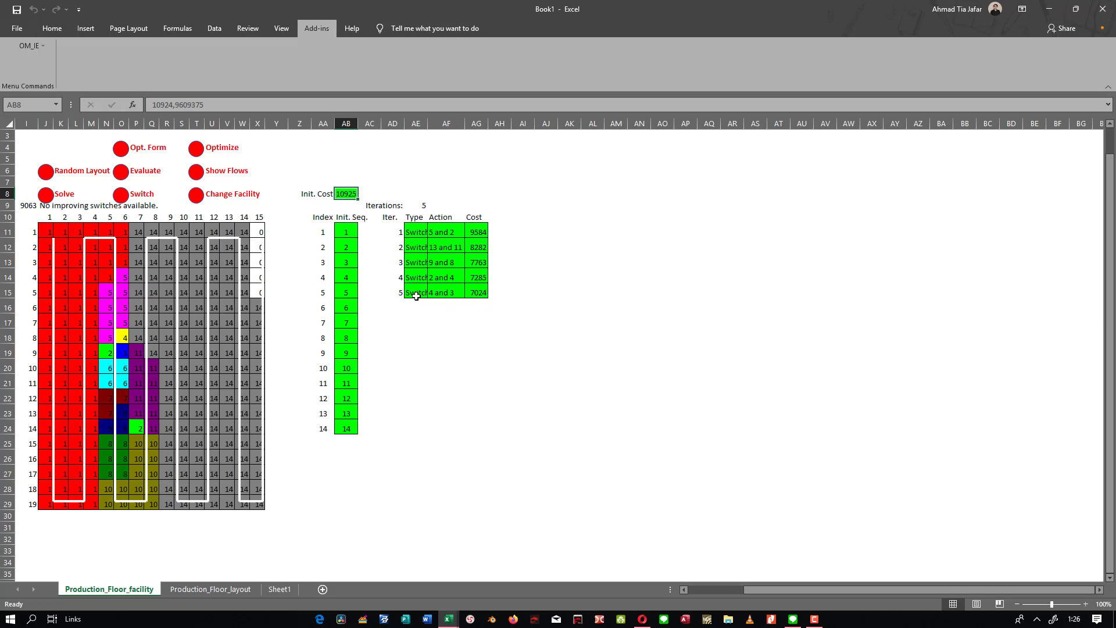
{"action": "left_click_drag", "start_coordinate": [391, 294], "coordinate": [478, 295]}
{"action": "left_click", "coordinate": [478, 318]}
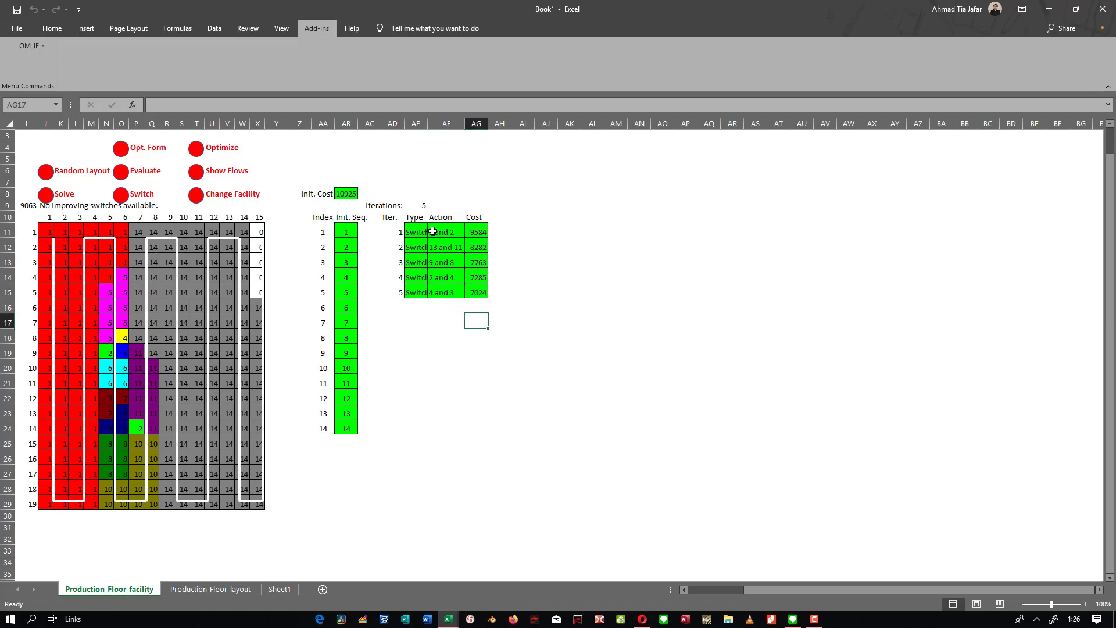
Autofit columns AE to AG so the iteration table's Type, Action and Cost entries fit, and review the listed switches
{"action": "left_click", "coordinate": [418, 123]}
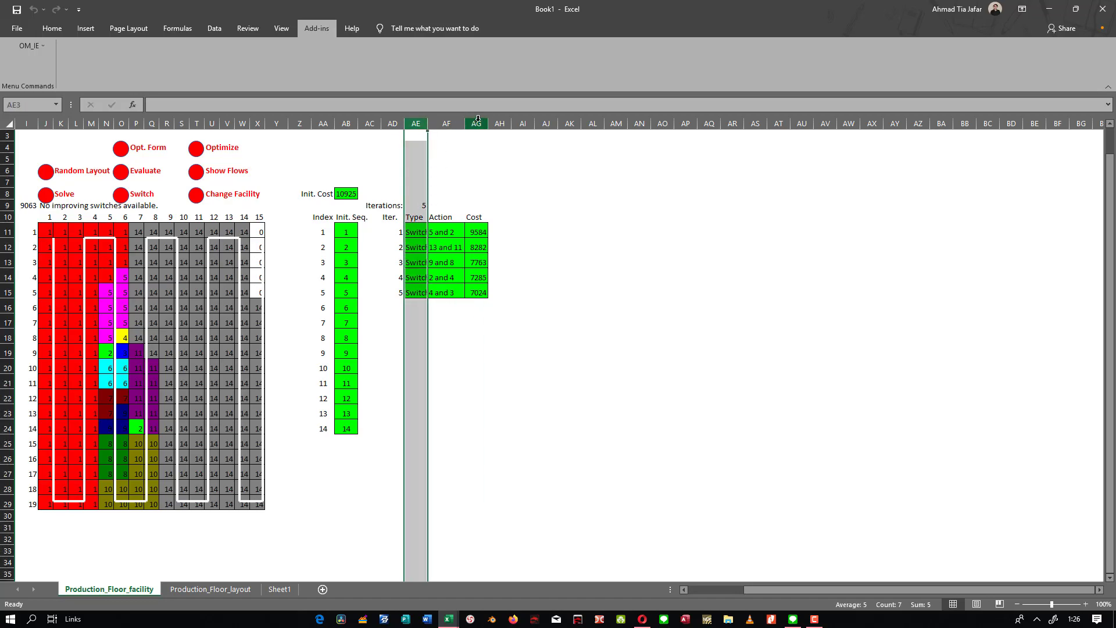
{"action": "left_click", "coordinate": [476, 124], "text": "shift"}
{"action": "double_click", "coordinate": [488, 124]}
{"action": "scroll", "coordinate": [469, 278], "scroll_direction": "up", "scroll_amount": 2}
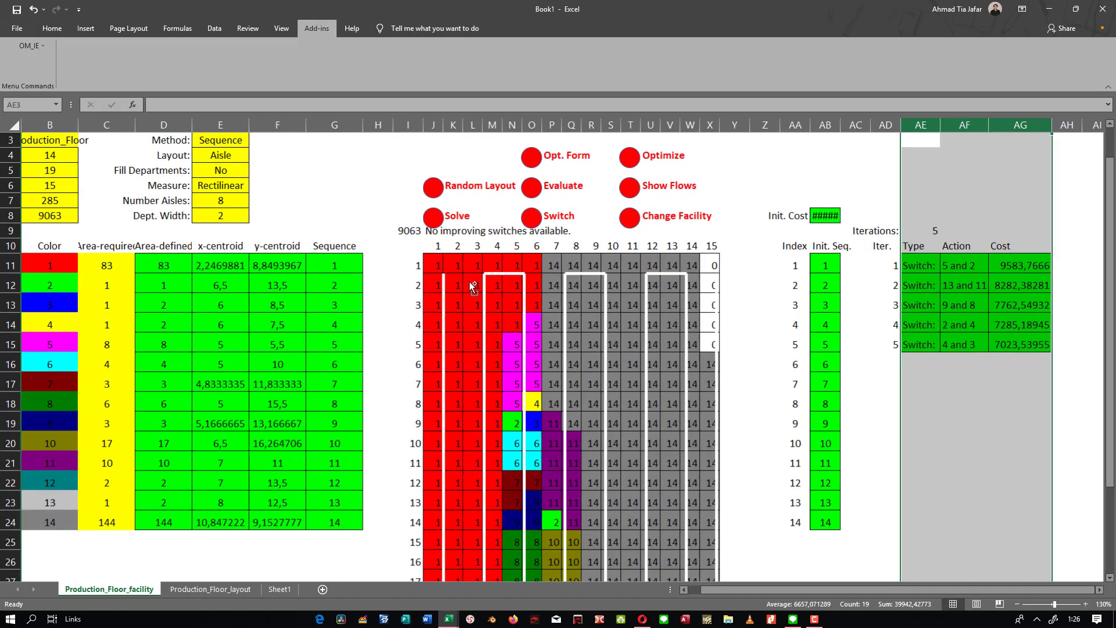
{"action": "left_click_drag", "start_coordinate": [769, 589], "coordinate": [770, 592]}
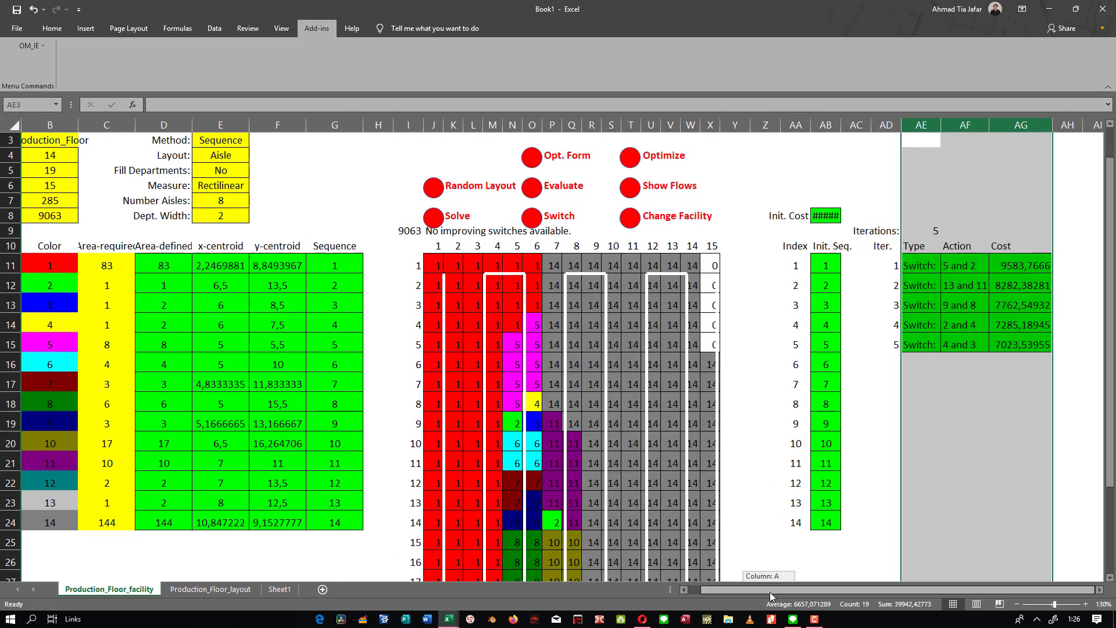
{"action": "left_click", "coordinate": [593, 364]}
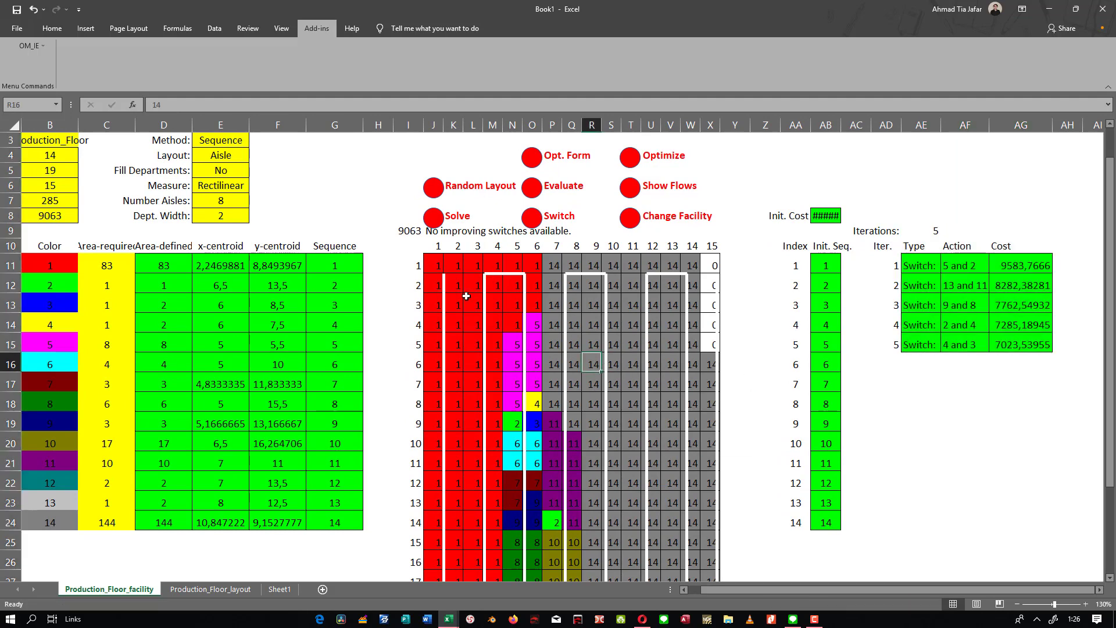
{"action": "left_click", "coordinate": [944, 301]}
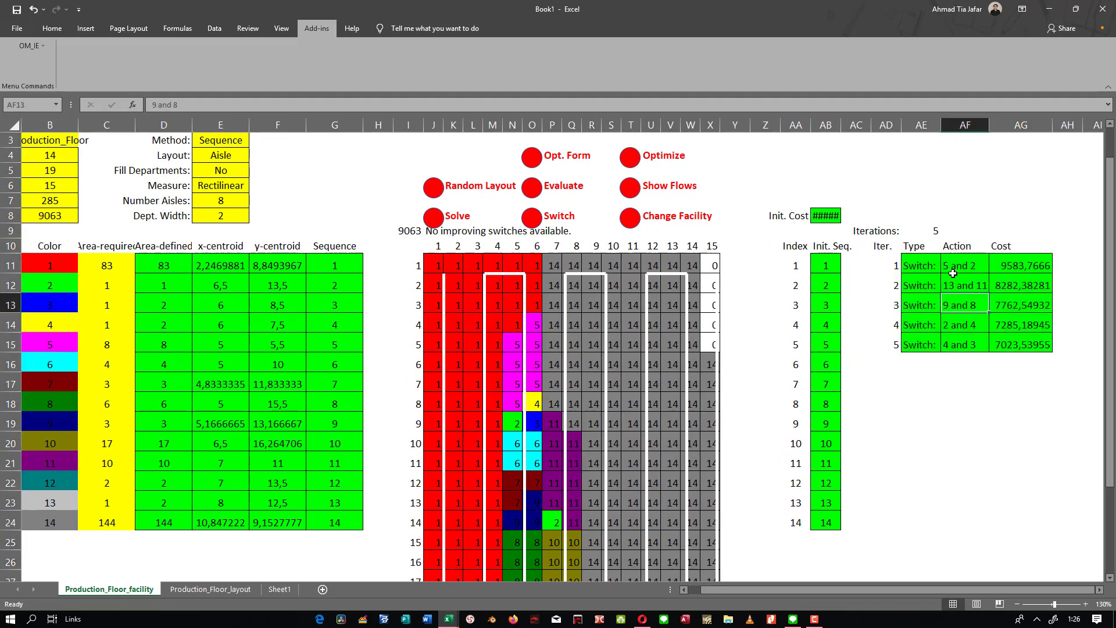
Select the last iteration's cost and widen column AB so the Init. Cost value fits for comparison
{"action": "left_click", "coordinate": [930, 400]}
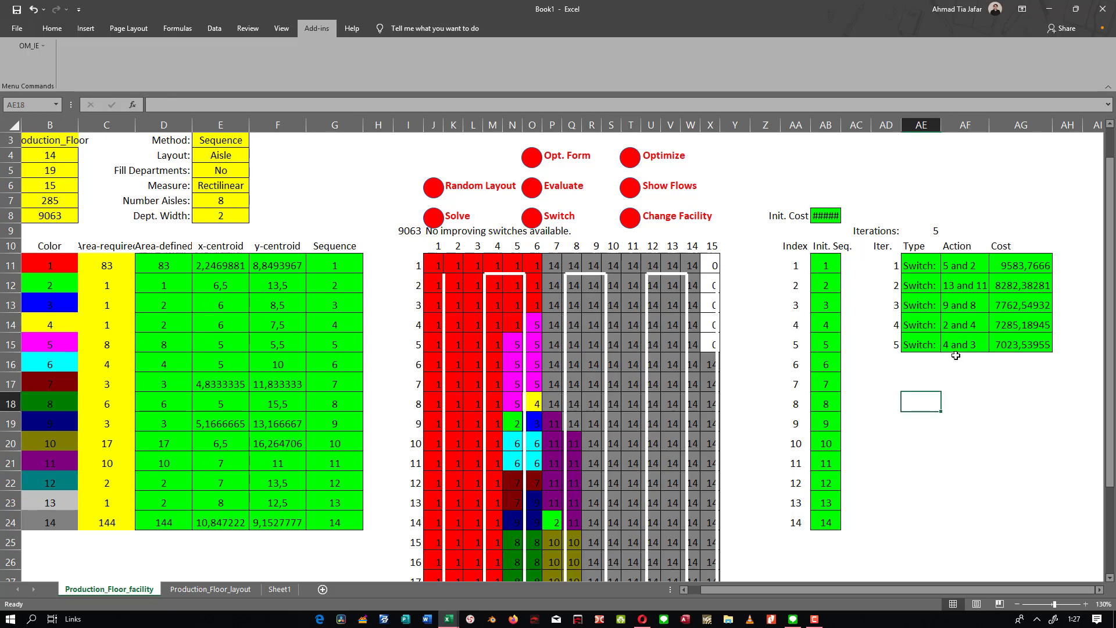
{"action": "left_click", "coordinate": [956, 357]}
{"action": "left_click", "coordinate": [1021, 351]}
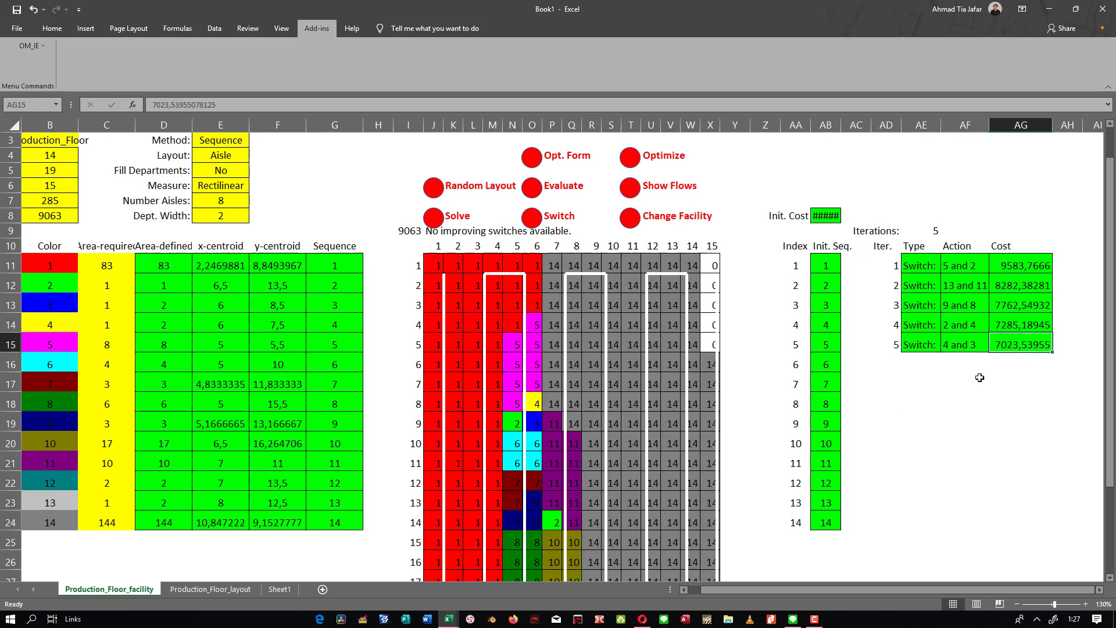
{"action": "left_click_drag", "start_coordinate": [841, 125], "coordinate": [848, 125]}
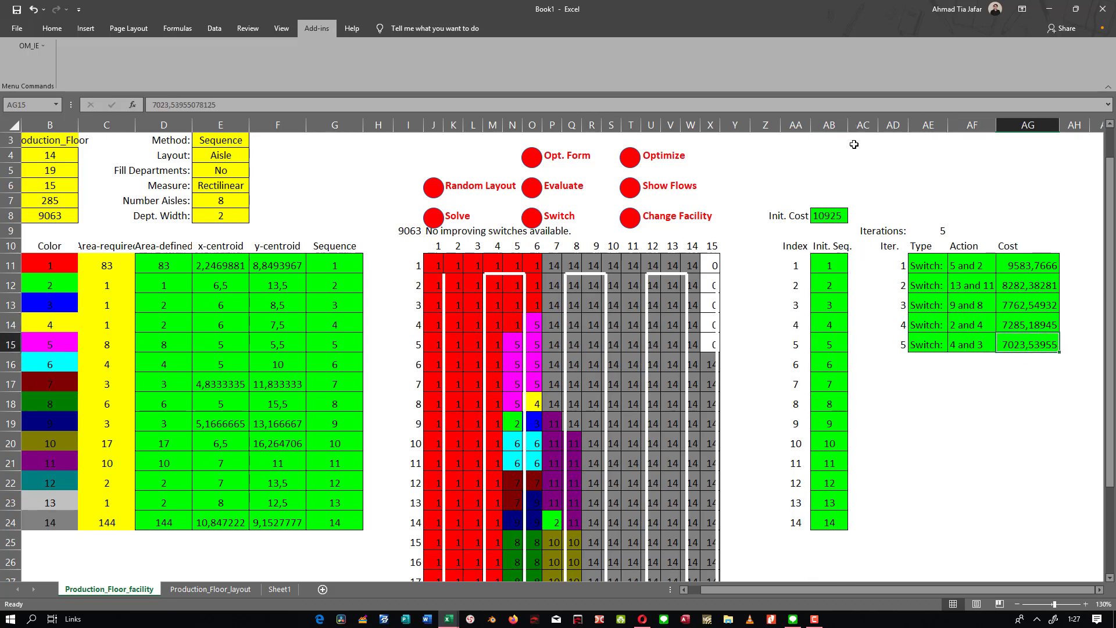
Review the fifth iteration's type, action and cost in the switch table against the initial cost
{"action": "left_click", "coordinate": [1022, 365]}
{"action": "key", "text": "Up"}
{"action": "left_click_drag", "start_coordinate": [917, 343], "coordinate": [1026, 345]}
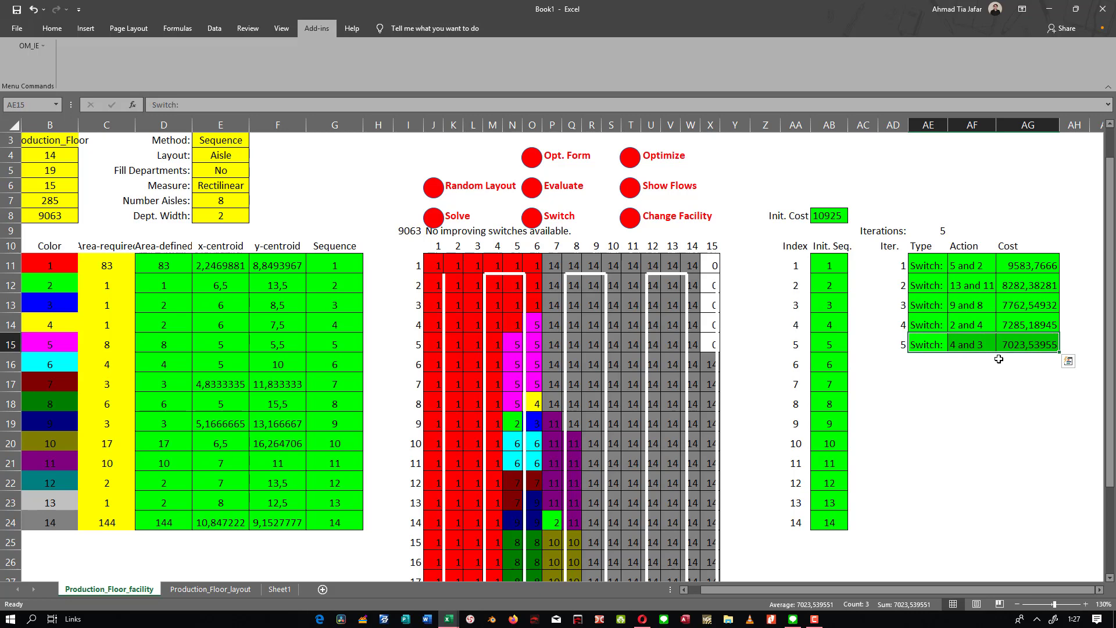
{"action": "left_click", "coordinate": [998, 358]}
{"action": "scroll", "coordinate": [913, 422], "scroll_direction": "up", "scroll_amount": 1}
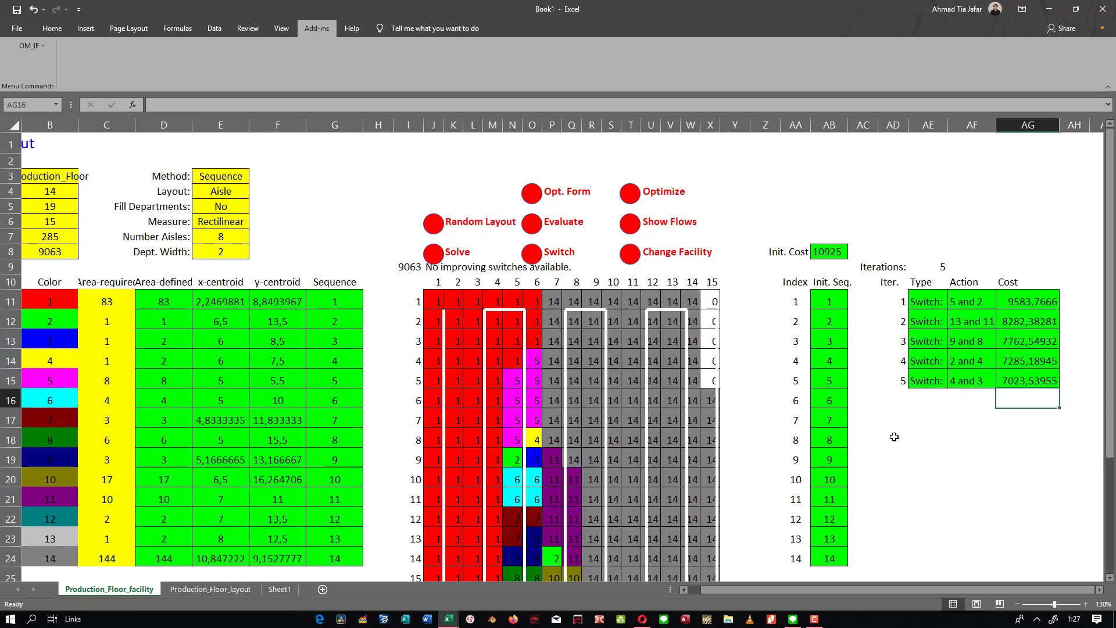
{"action": "left_click", "coordinate": [814, 618]}
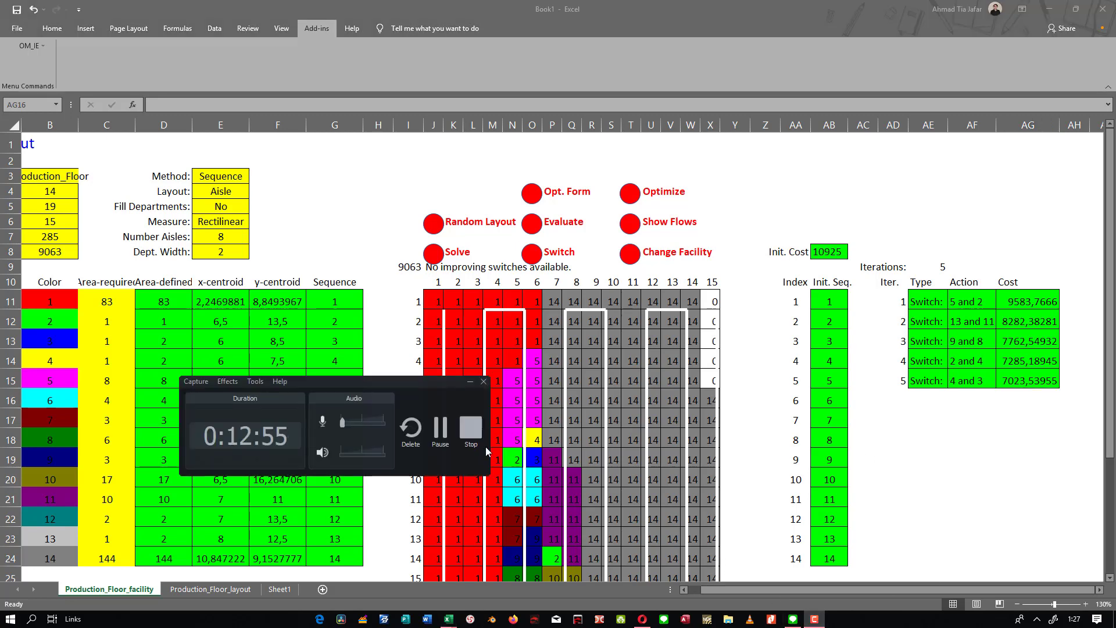